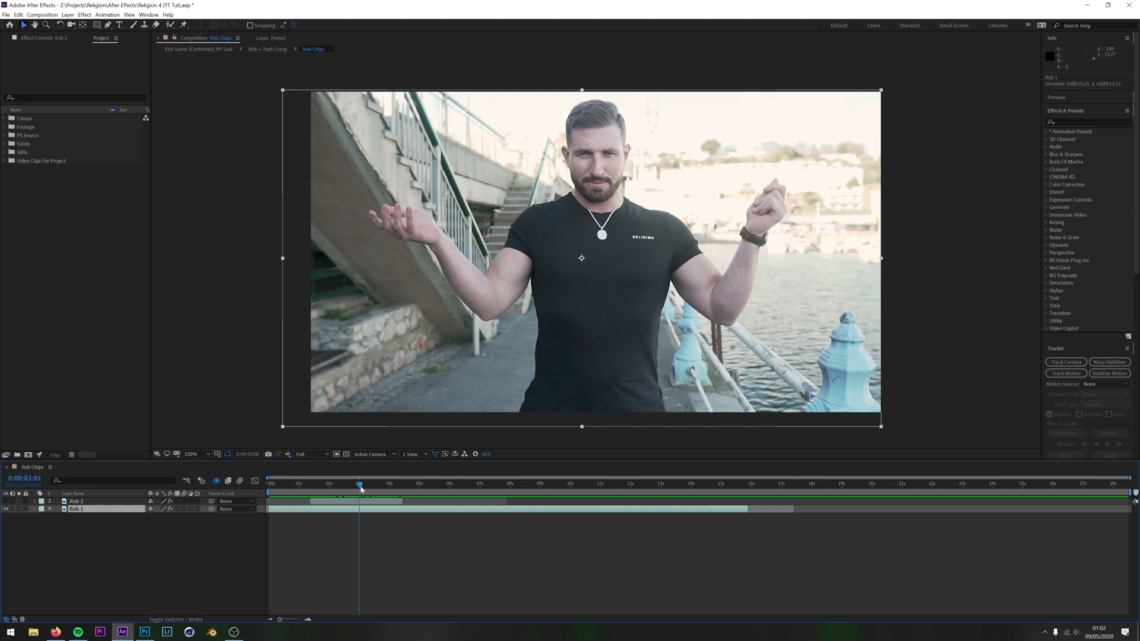
Scrub through the base clip on layer 4 up to about 0:00:10:20 and back to about 0:00:01:10
{"action": "left_click", "coordinate": [316, 485]}
{"action": "left_click_drag", "start_coordinate": [314, 486], "coordinate": [597, 493]}
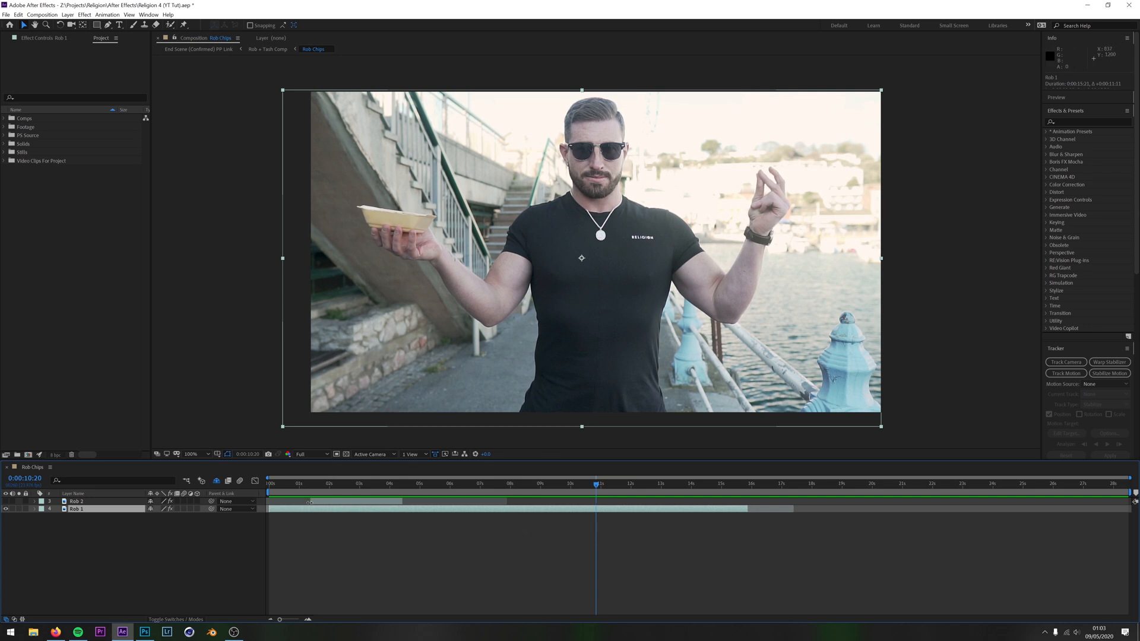
{"action": "left_click_drag", "start_coordinate": [601, 489], "coordinate": [310, 498]}
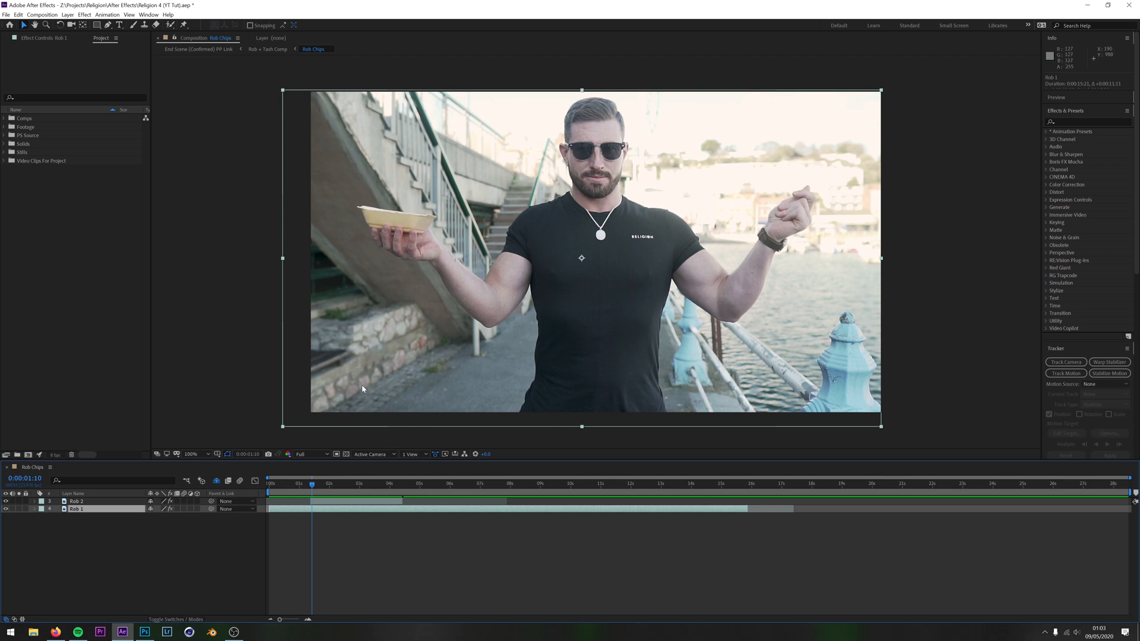
Play back the transition between the two clips from about 0:00:00:21 to check how they join
{"action": "left_click_drag", "start_coordinate": [311, 487], "coordinate": [295, 483]}
{"action": "key", "text": "space"}
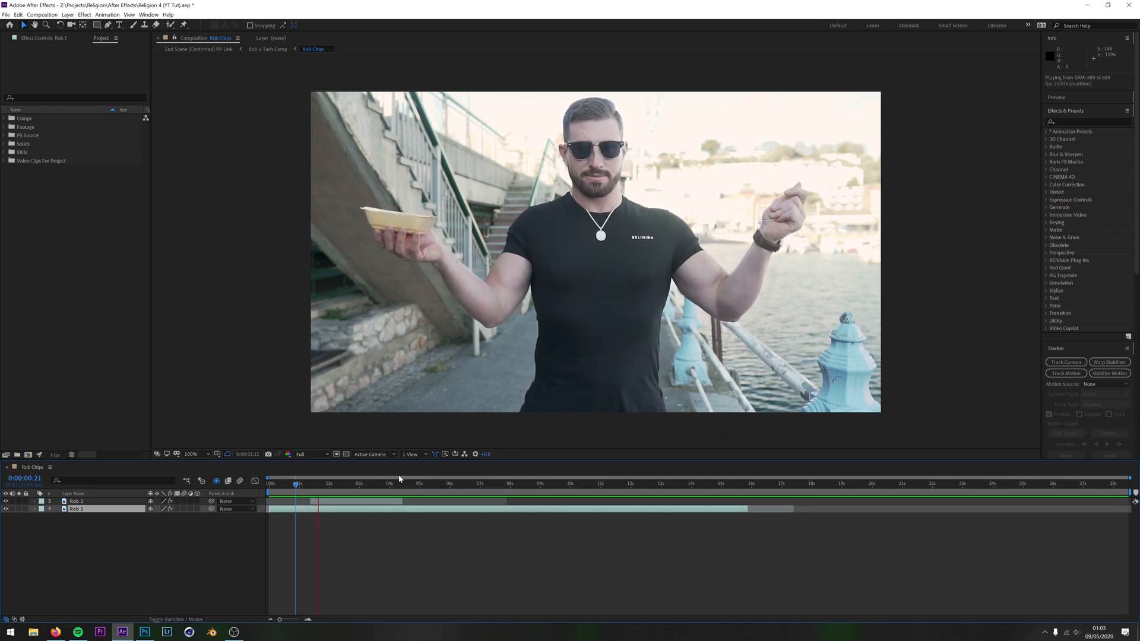
{"action": "key", "text": "space"}
{"action": "key", "text": "space"}
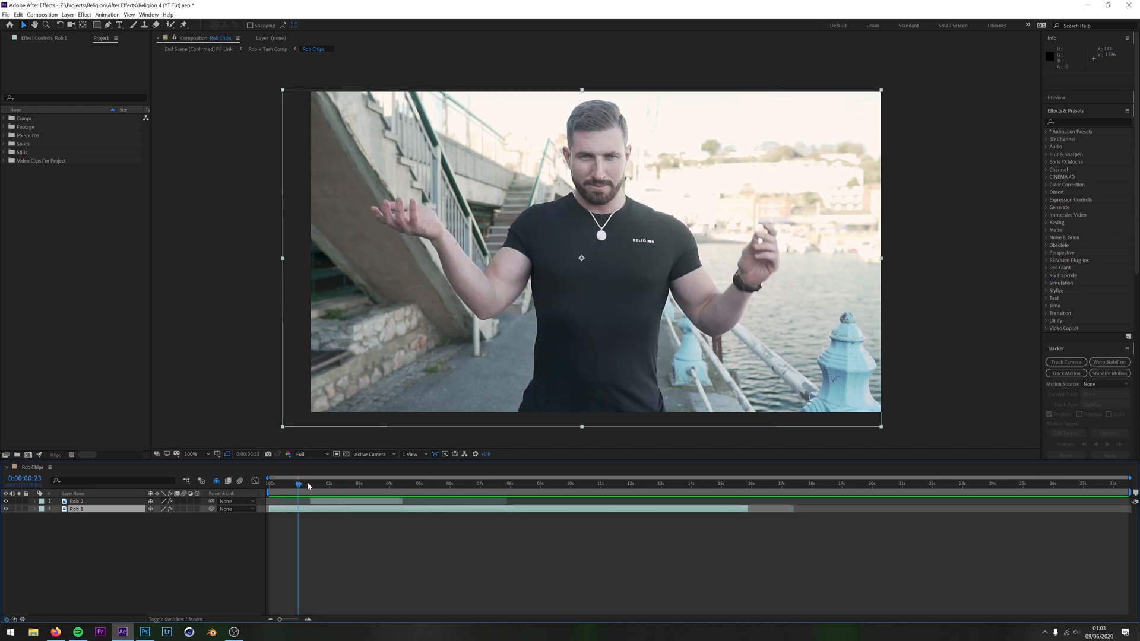
{"action": "key", "text": "space"}
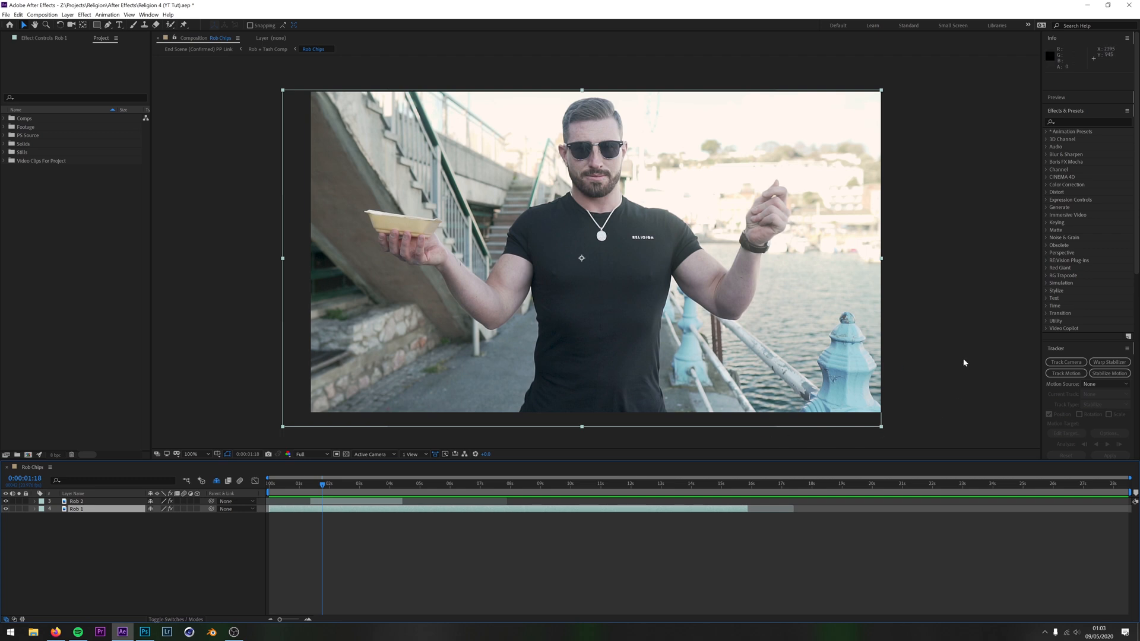
Expand layer 3's mask properties and briefly hide layer 4 to inspect the area cut out by the mask
{"action": "left_click", "coordinate": [35, 501]}
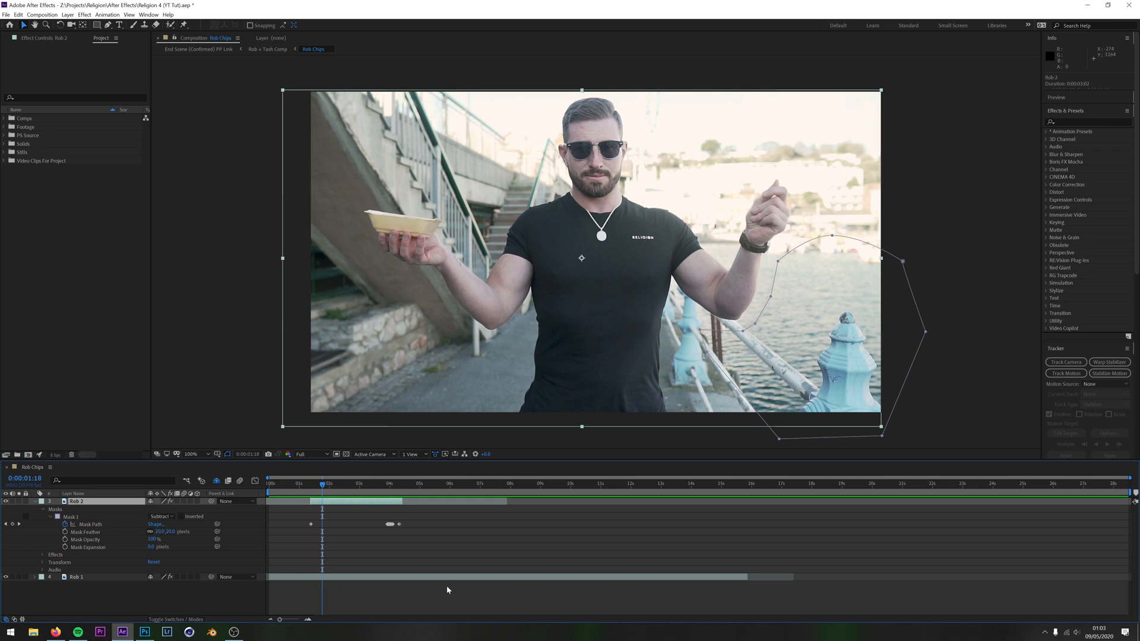
{"action": "left_click", "coordinate": [6, 577]}
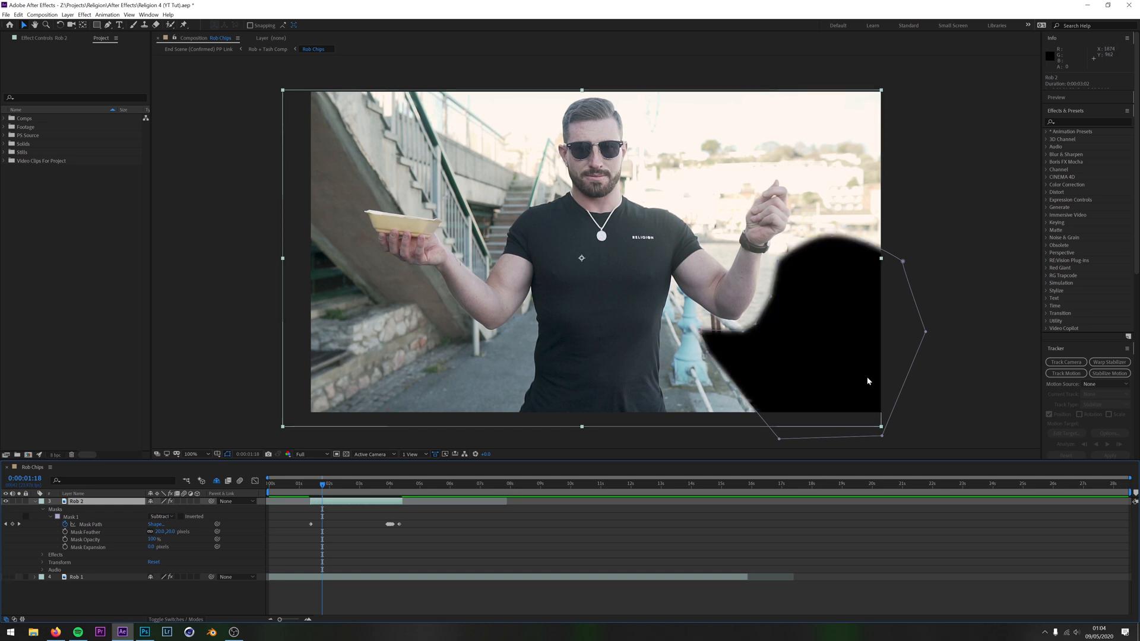
{"action": "left_click", "coordinate": [332, 578]}
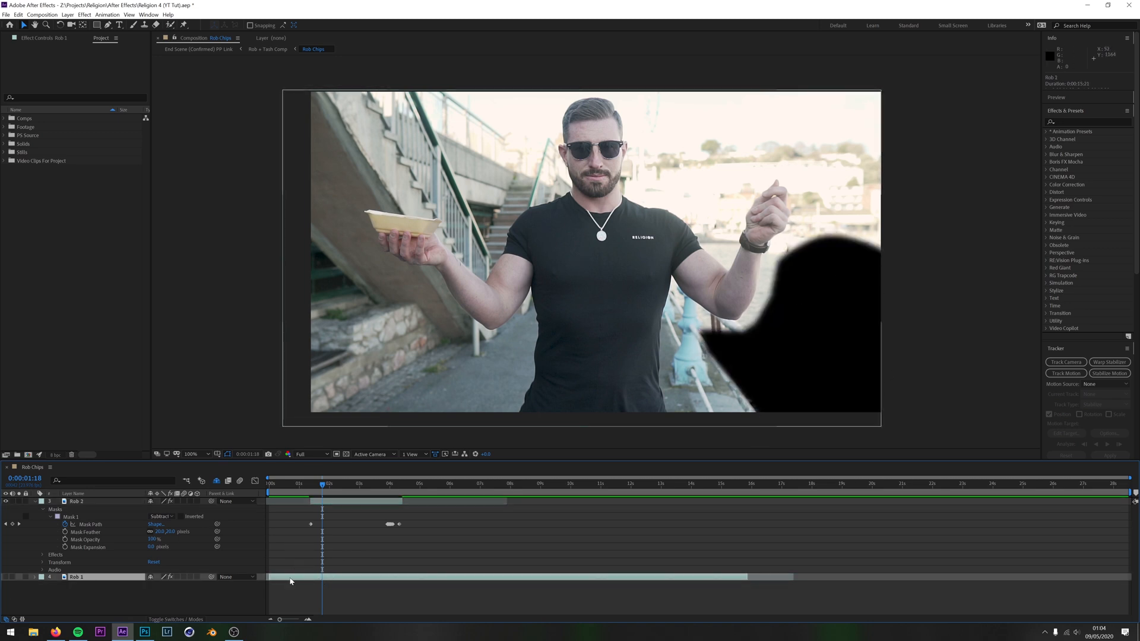
{"action": "left_click", "coordinate": [6, 577]}
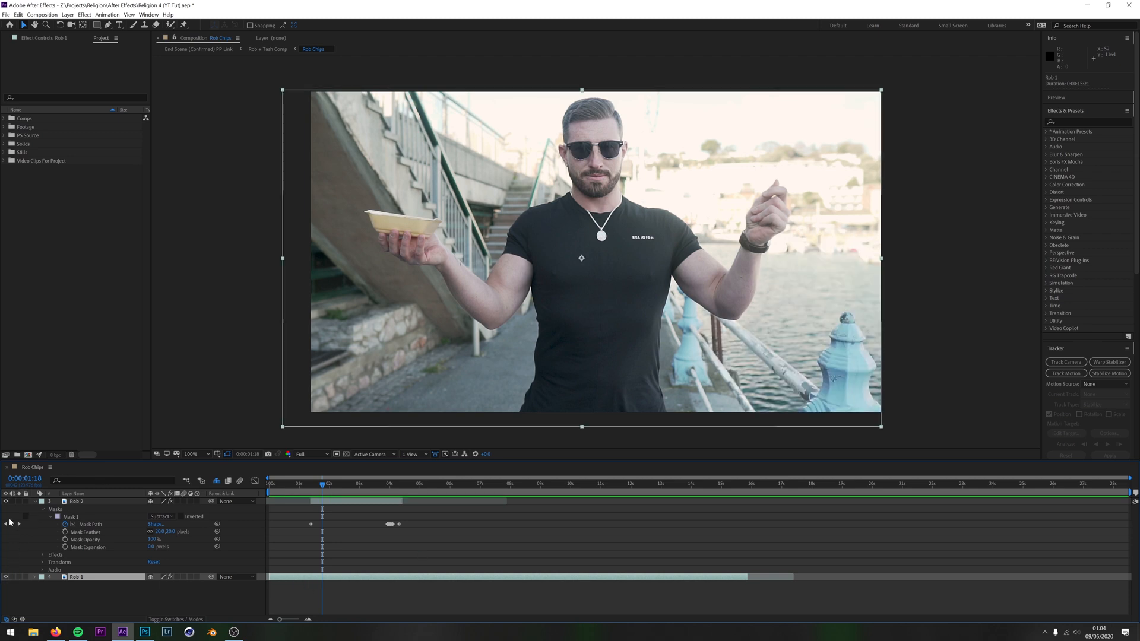
Set layer 3's Mask 1 mode to None and play the transition from 0:00:01:00 without the mask
{"action": "left_click", "coordinate": [162, 517]}
{"action": "left_click", "coordinate": [163, 522]}
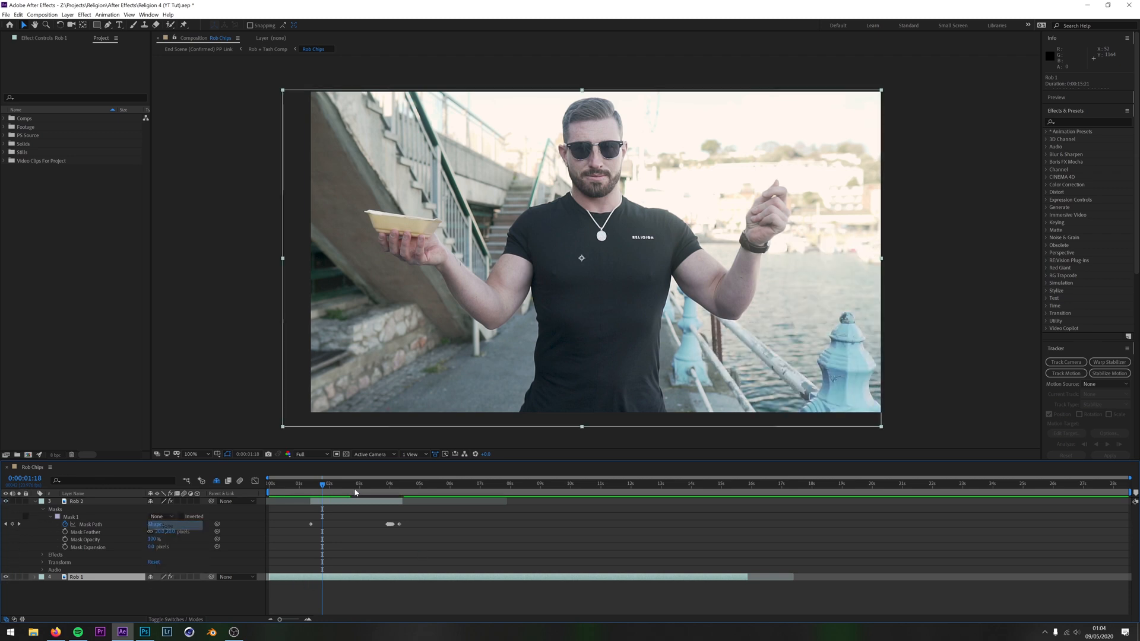
{"action": "left_click_drag", "start_coordinate": [322, 486], "coordinate": [299, 486]}
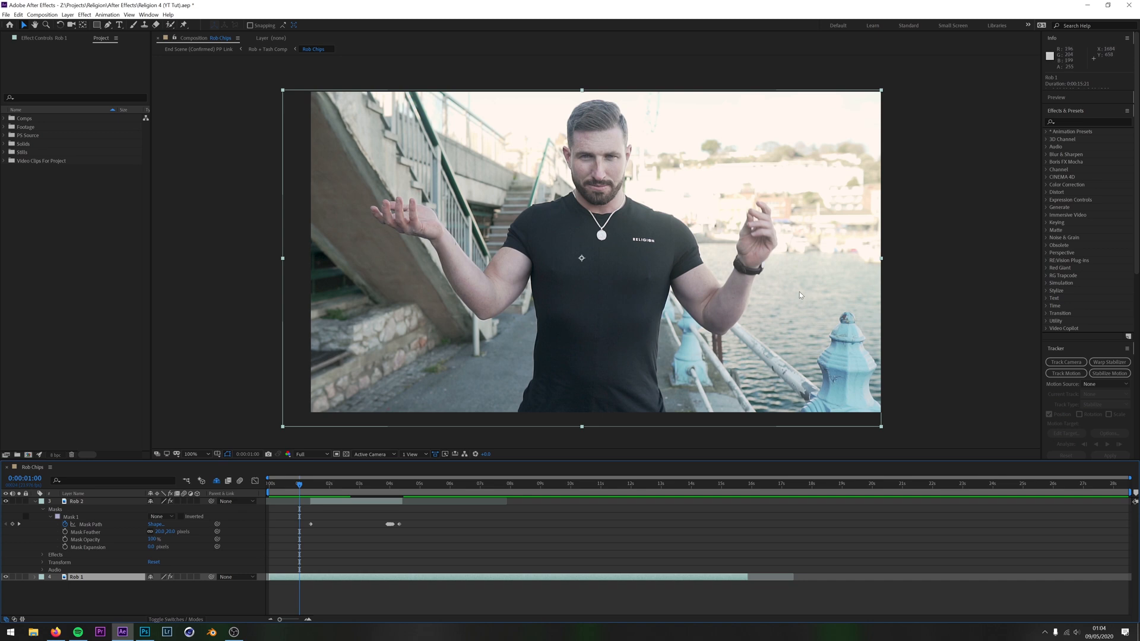
{"action": "key", "text": "space"}
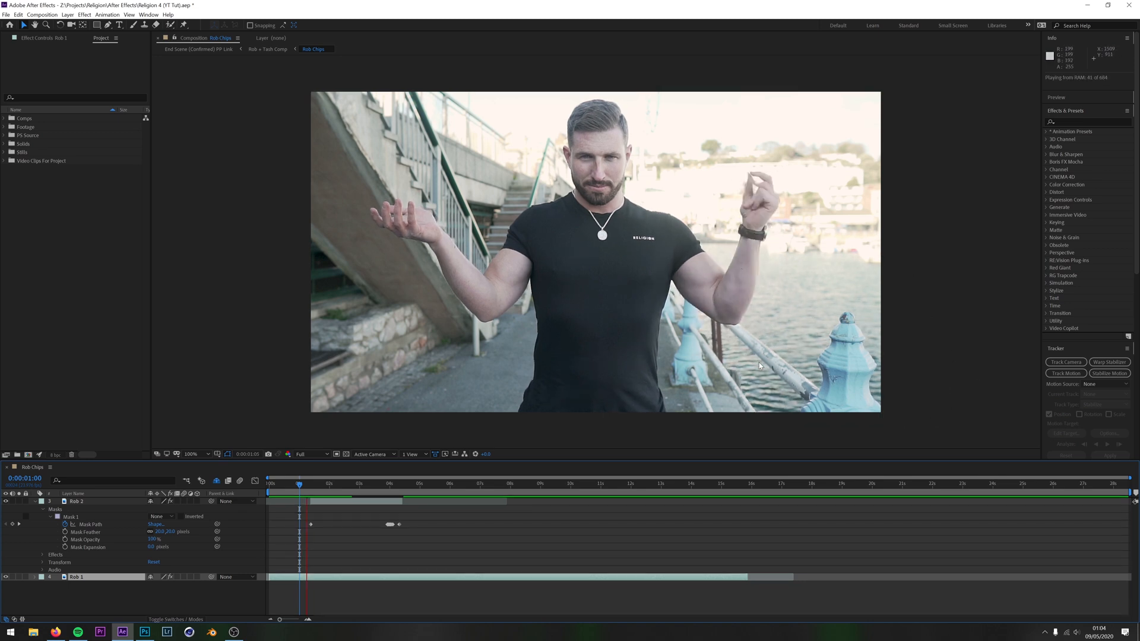
{"action": "key", "text": "space"}
{"action": "key", "text": "space"}
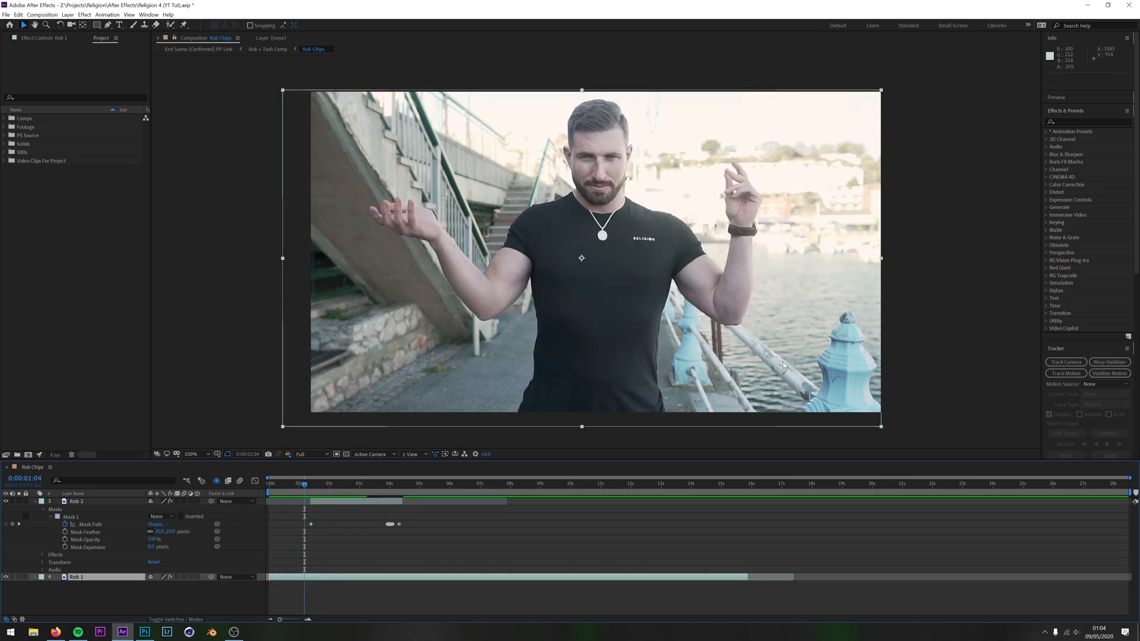
{"action": "key", "text": "space"}
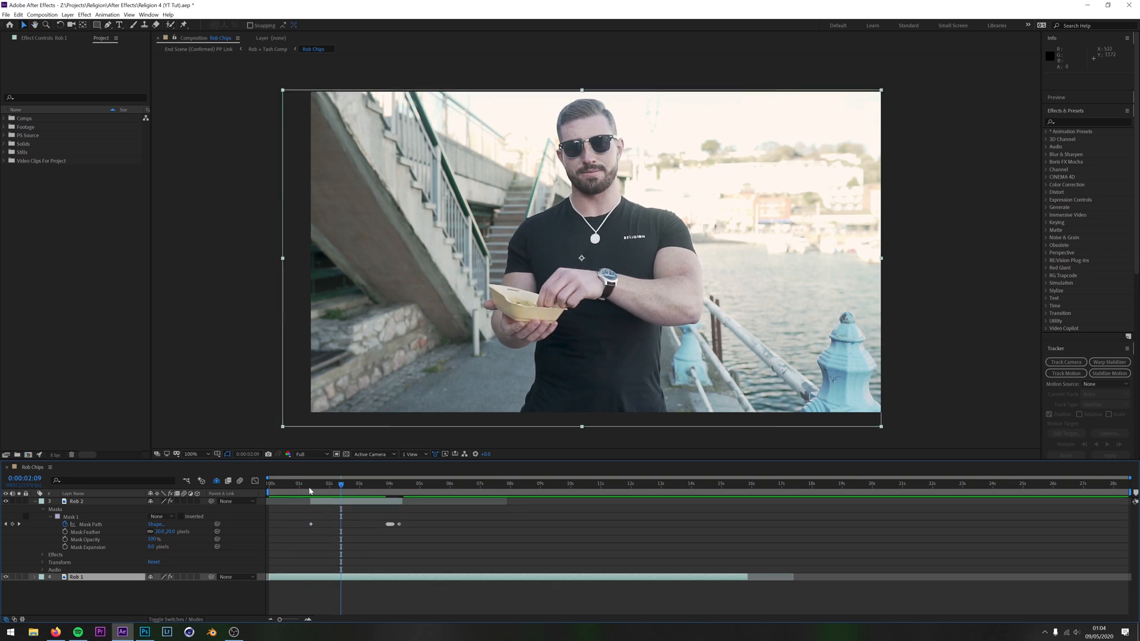
{"action": "key", "text": "space"}
{"action": "key", "text": "space"}
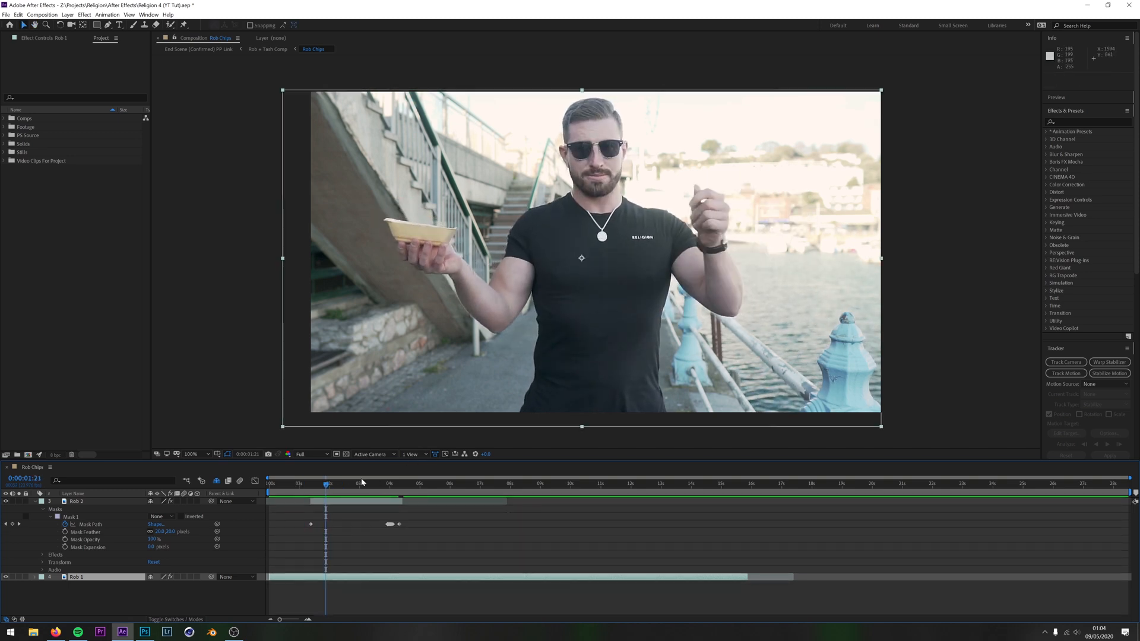
Set layer 3's Mask 1 mode back to Subtract and play the transition with the mask applied
{"action": "left_click", "coordinate": [305, 485]}
{"action": "left_click", "coordinate": [160, 517]}
{"action": "left_click", "coordinate": [171, 544]}
{"action": "key", "text": "space"}
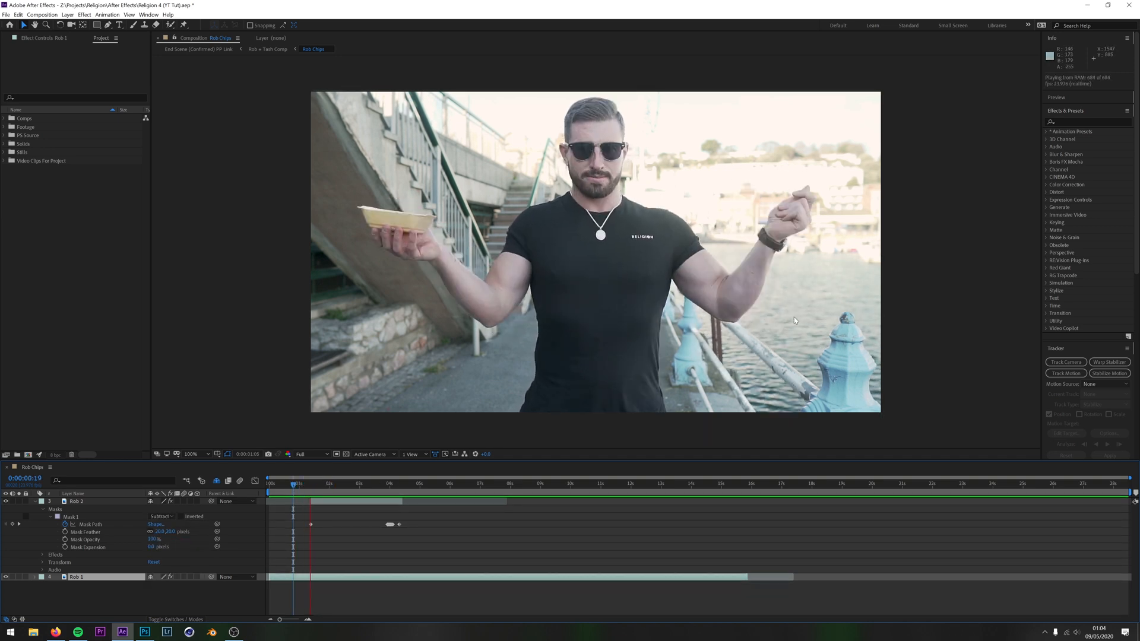
{"action": "key", "text": "space"}
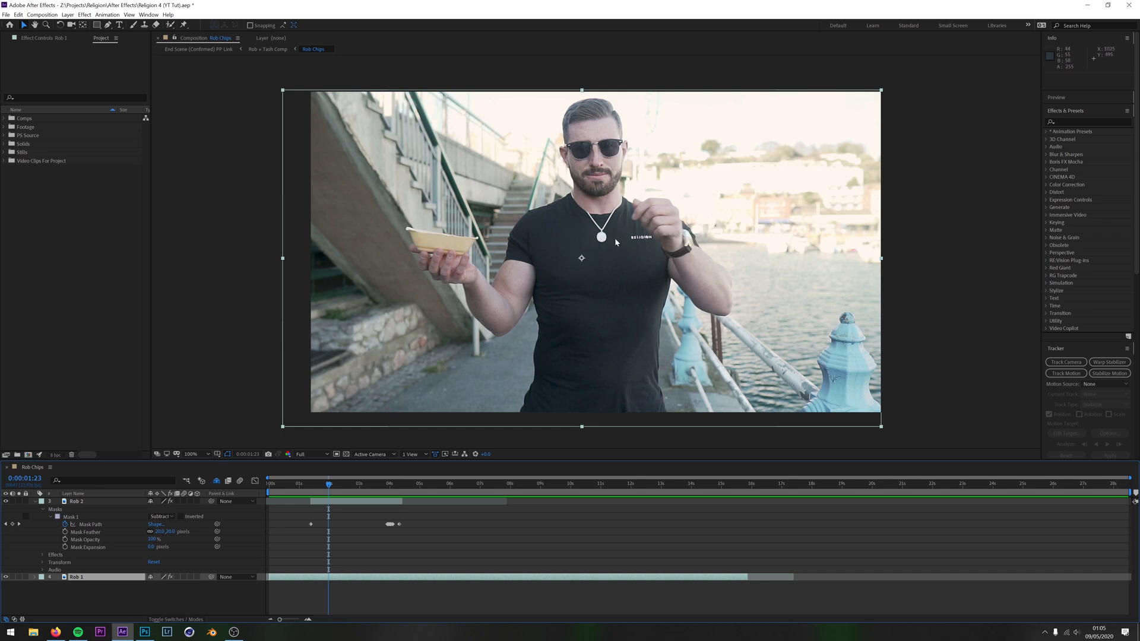
Collapse layer 3's properties and trim the end of layer 4 to about 0:00:04:10, near where layer 3 ends
{"action": "left_click", "coordinate": [35, 502]}
{"action": "left_click_drag", "start_coordinate": [329, 486], "coordinate": [395, 484]}
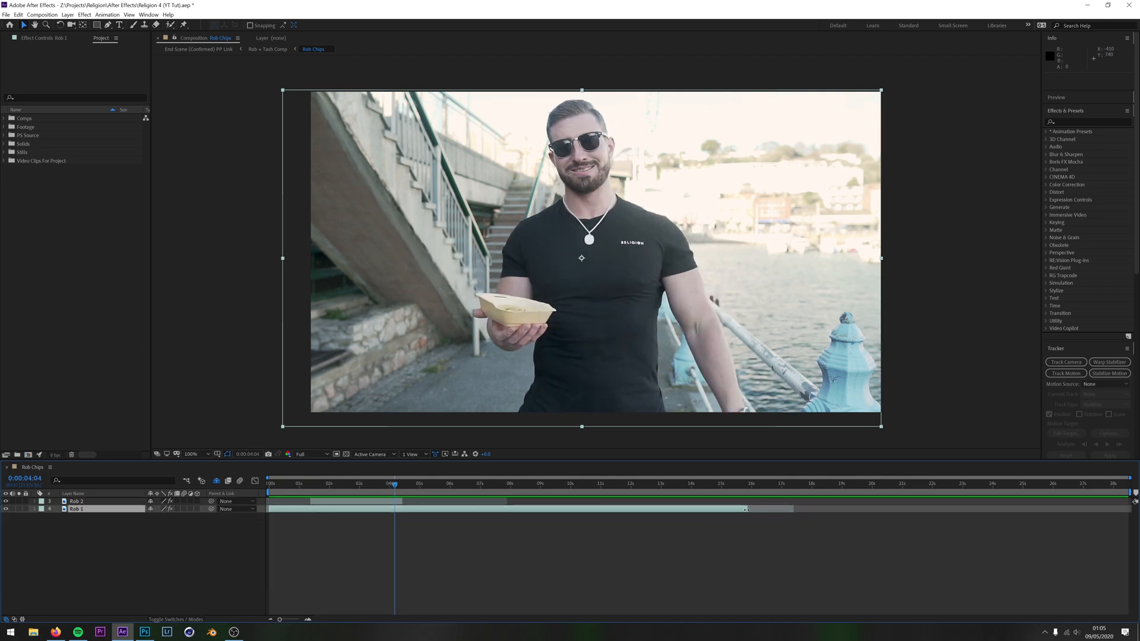
{"action": "left_click_drag", "start_coordinate": [747, 509], "coordinate": [402, 509]}
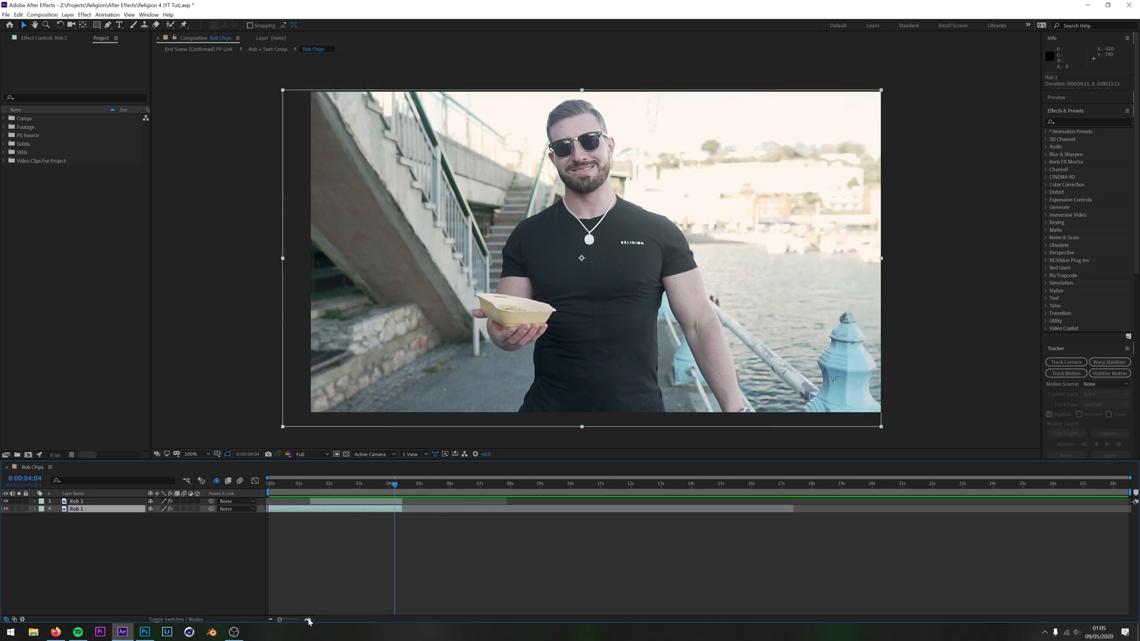
Examine the closing frames of both clips around 0:00:04:02 to 0:00:04:09 to find a suitable still frame
{"action": "left_click", "coordinate": [308, 620]}
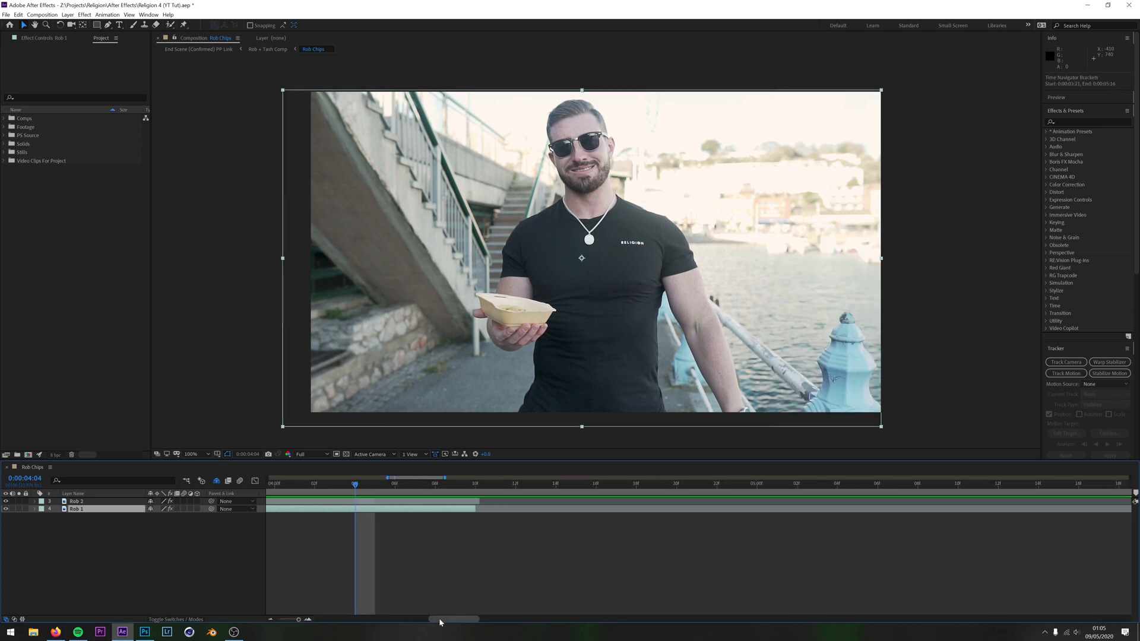
{"action": "left_click_drag", "start_coordinate": [438, 619], "coordinate": [440, 619]}
{"action": "left_click_drag", "start_coordinate": [322, 486], "coordinate": [421, 490]}
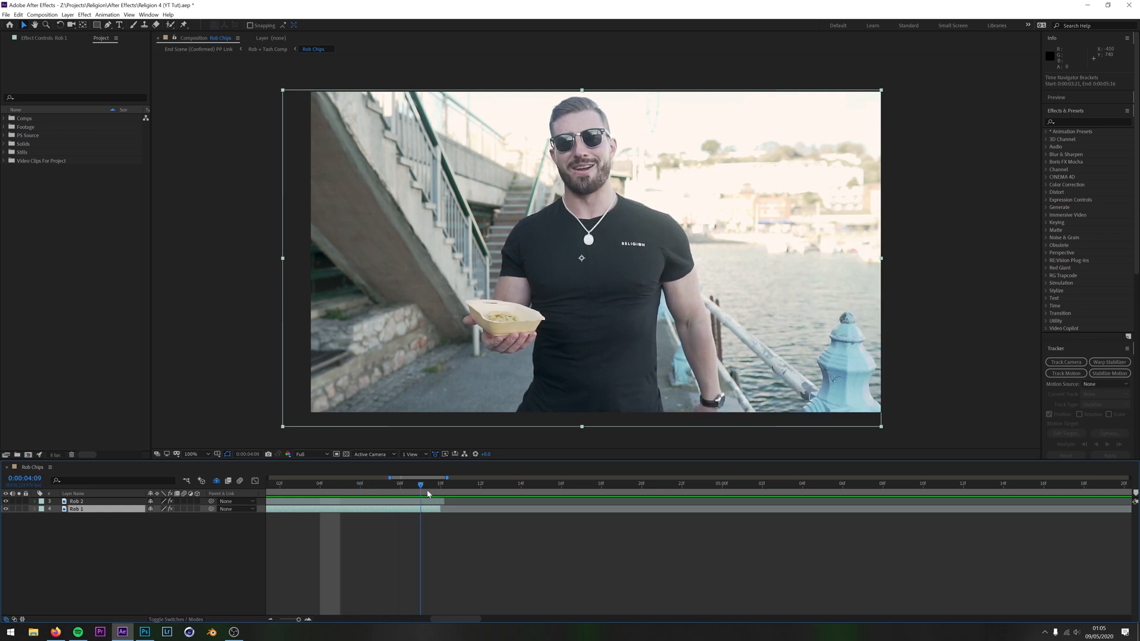
{"action": "left_click_drag", "start_coordinate": [410, 494], "coordinate": [280, 494]}
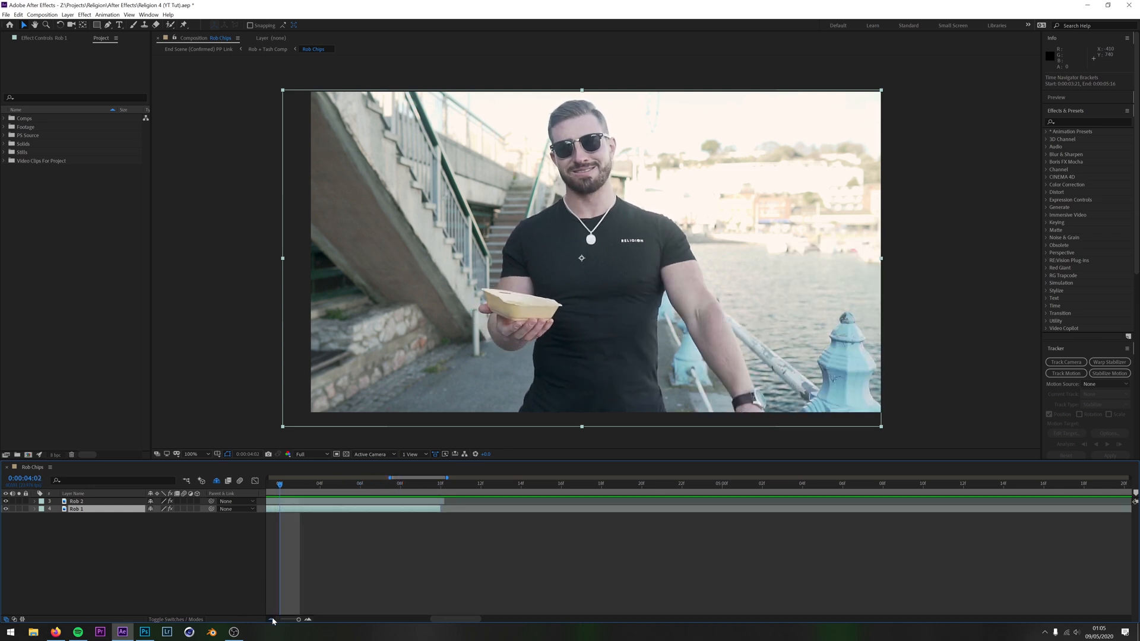
{"action": "left_click", "coordinate": [270, 619]}
{"action": "left_click_drag", "start_coordinate": [478, 619], "coordinate": [421, 619]}
{"action": "left_click_drag", "start_coordinate": [508, 484], "coordinate": [328, 485]}
{"action": "left_click", "coordinate": [271, 619]}
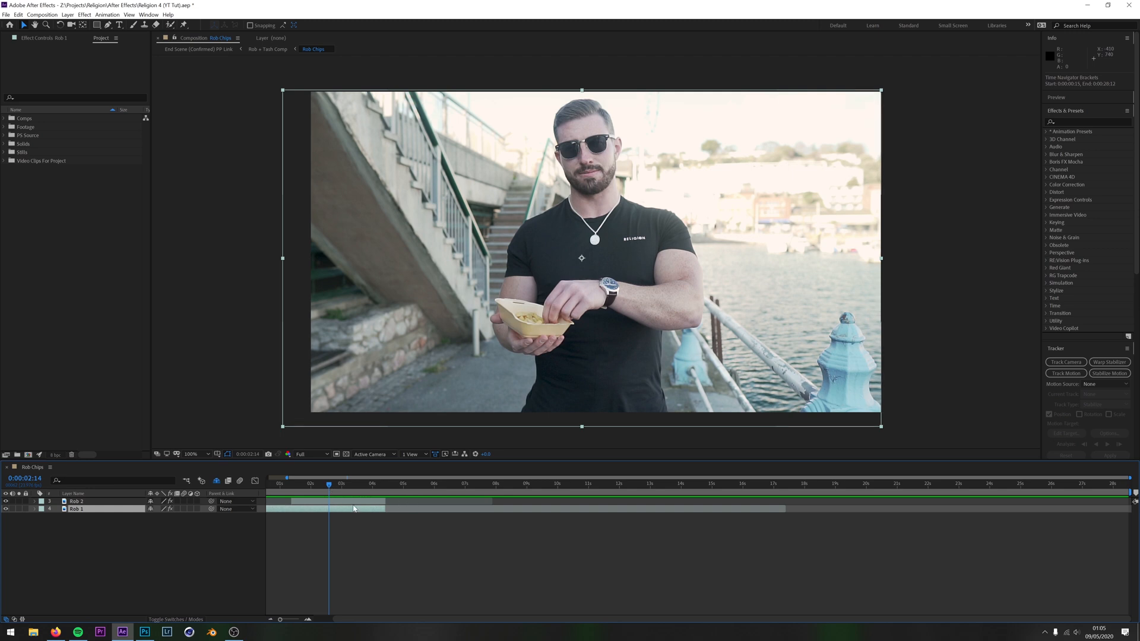
Add a layer marker to layer 4 at 0:00:04:09, just before the clip ends
{"action": "left_click_drag", "start_coordinate": [328, 485], "coordinate": [383, 497]}
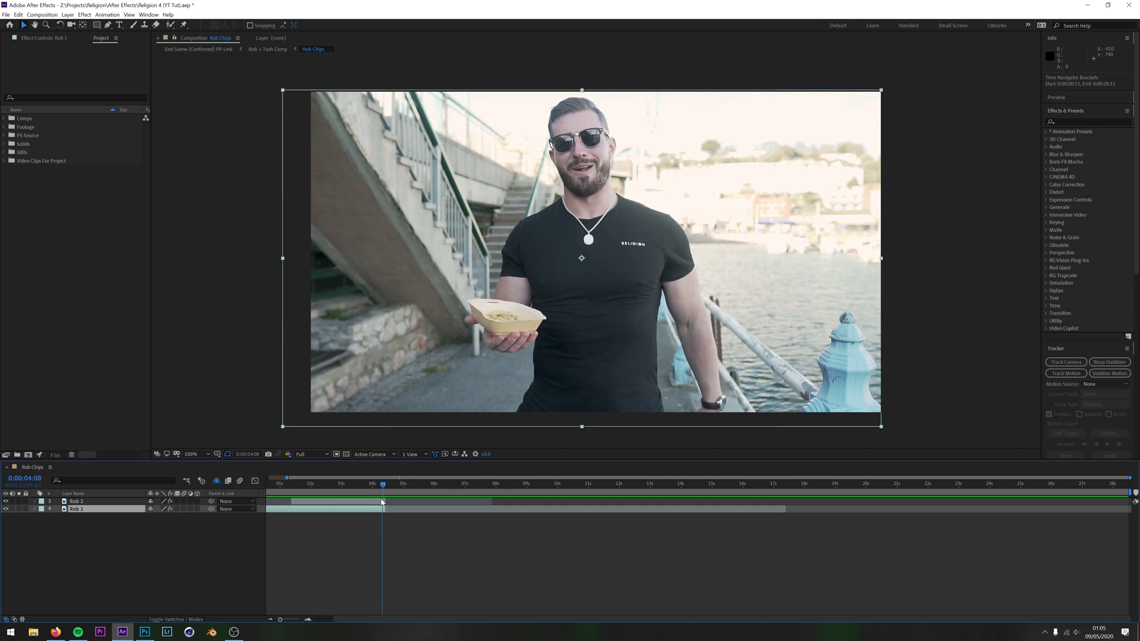
{"action": "left_click", "coordinate": [310, 620]}
{"action": "left_click", "coordinate": [311, 621]}
{"action": "left_click_drag", "start_coordinate": [331, 488], "coordinate": [358, 494]}
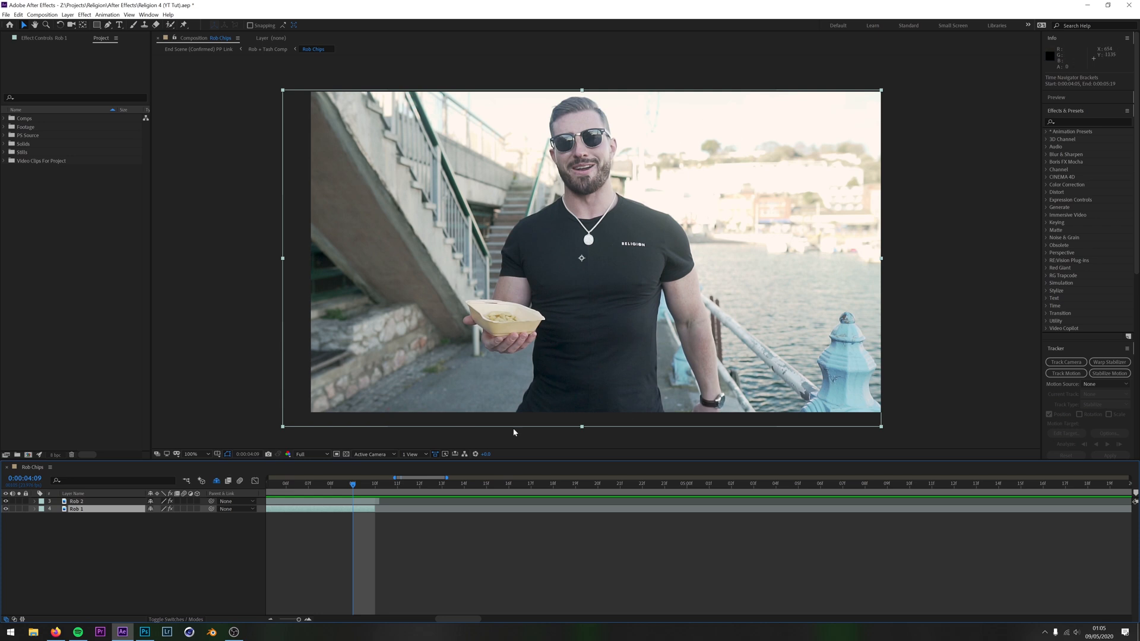
{"action": "left_click", "coordinate": [433, 540]}
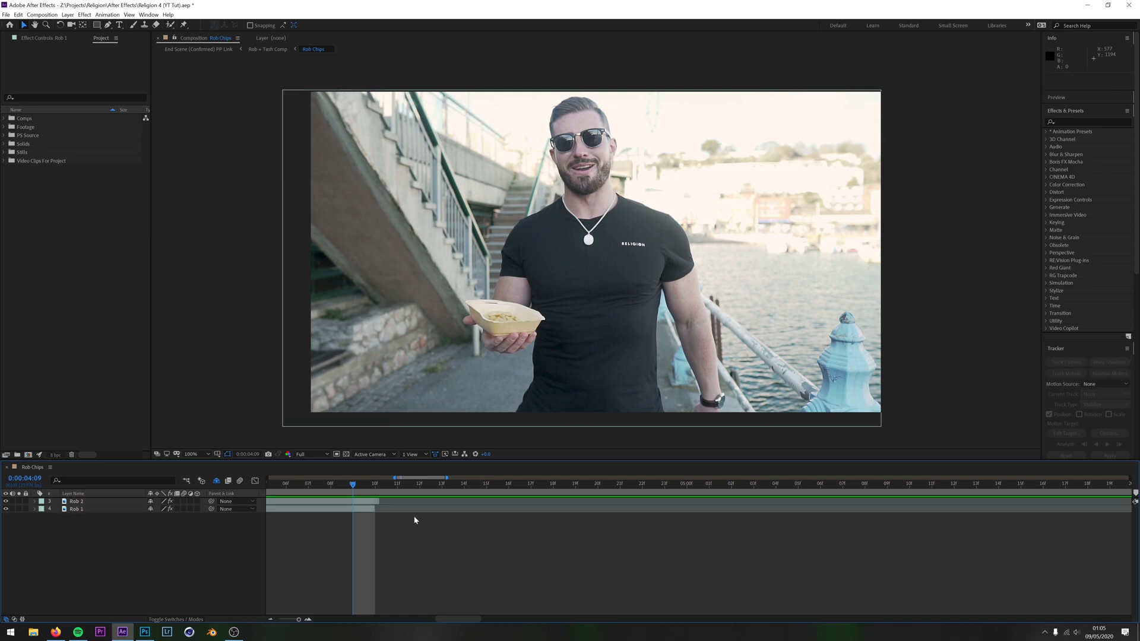
{"action": "left_click", "coordinate": [354, 509]}
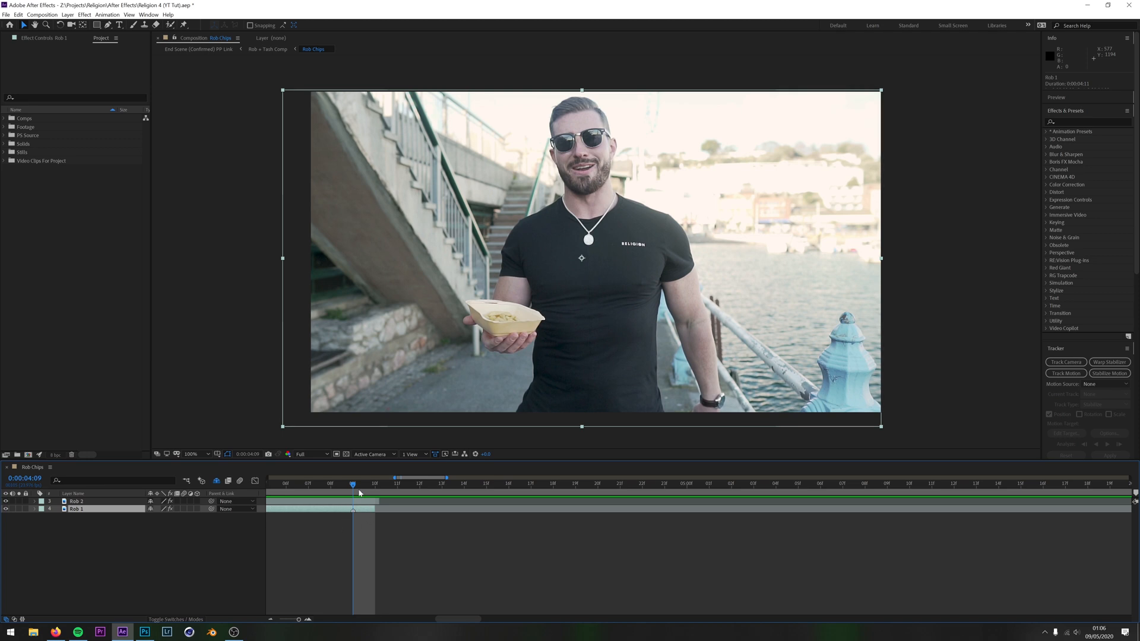
Add a composition marker at 0:00:04:09 with the comment "Print Frame :)"
{"action": "left_click", "coordinate": [370, 496]}
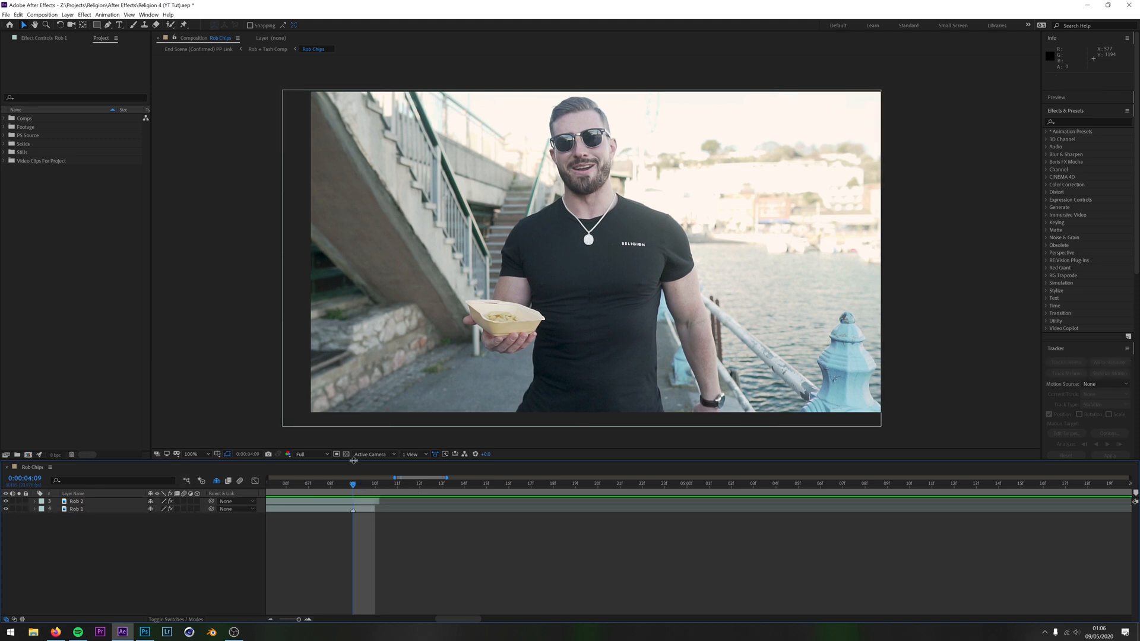
{"action": "right_click", "coordinate": [353, 494]}
{"action": "left_click", "coordinate": [363, 499]}
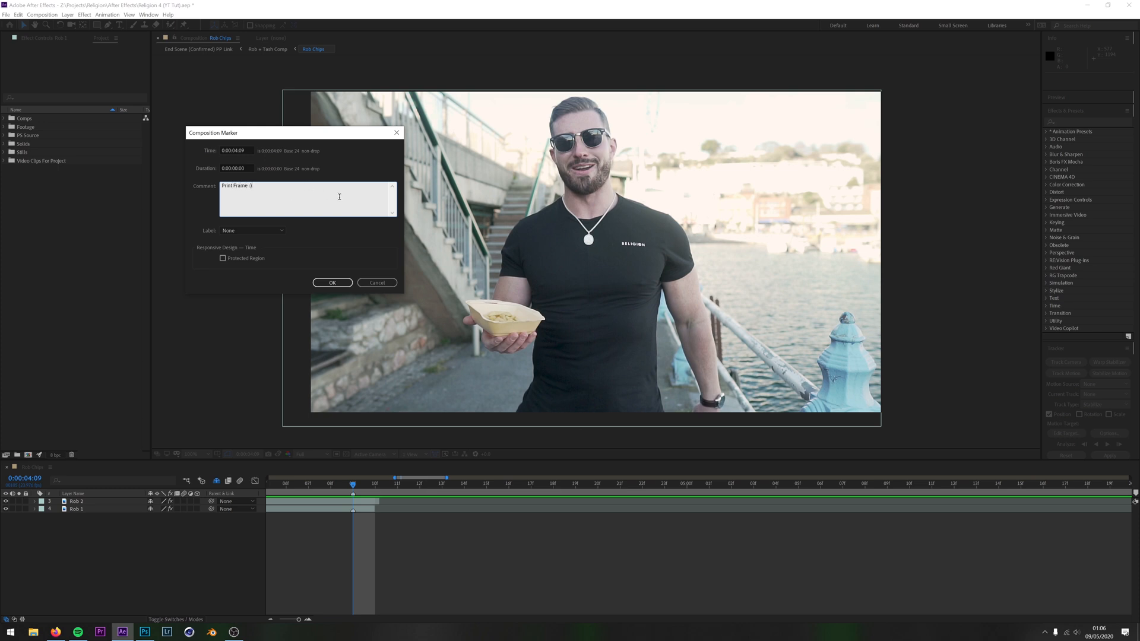
{"action": "left_click", "coordinate": [333, 282]}
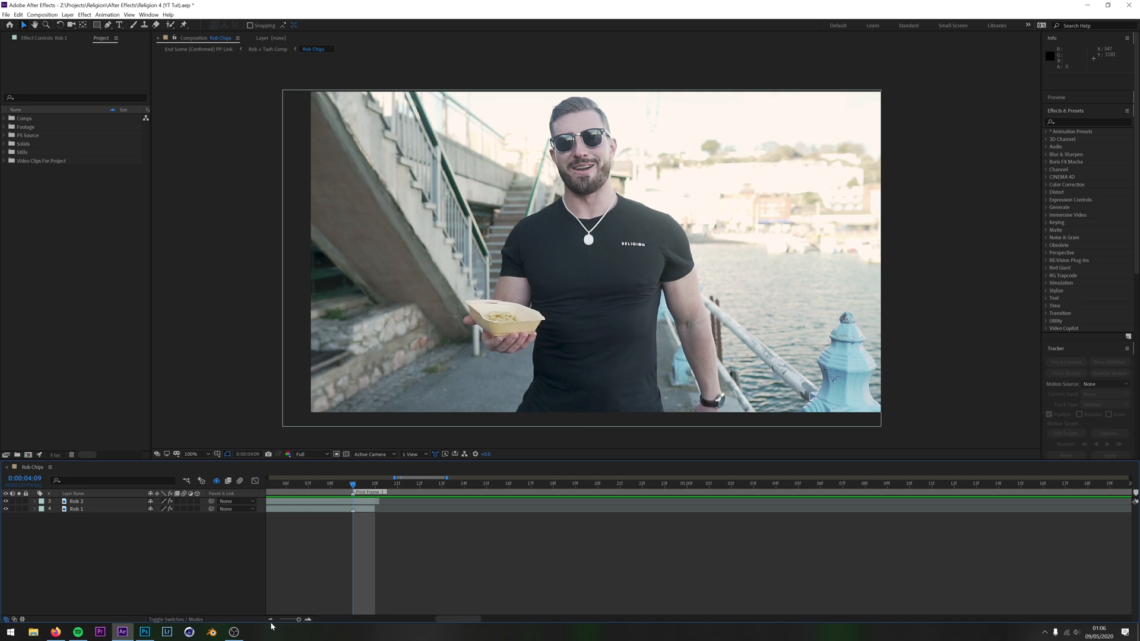
Temporarily hide layer 4 and select layer 3 to examine its mask cutout at the marked frame
{"action": "key", "text": "ctrl+a"}
{"action": "left_click", "coordinate": [325, 513]}
{"action": "left_click", "coordinate": [6, 509]}
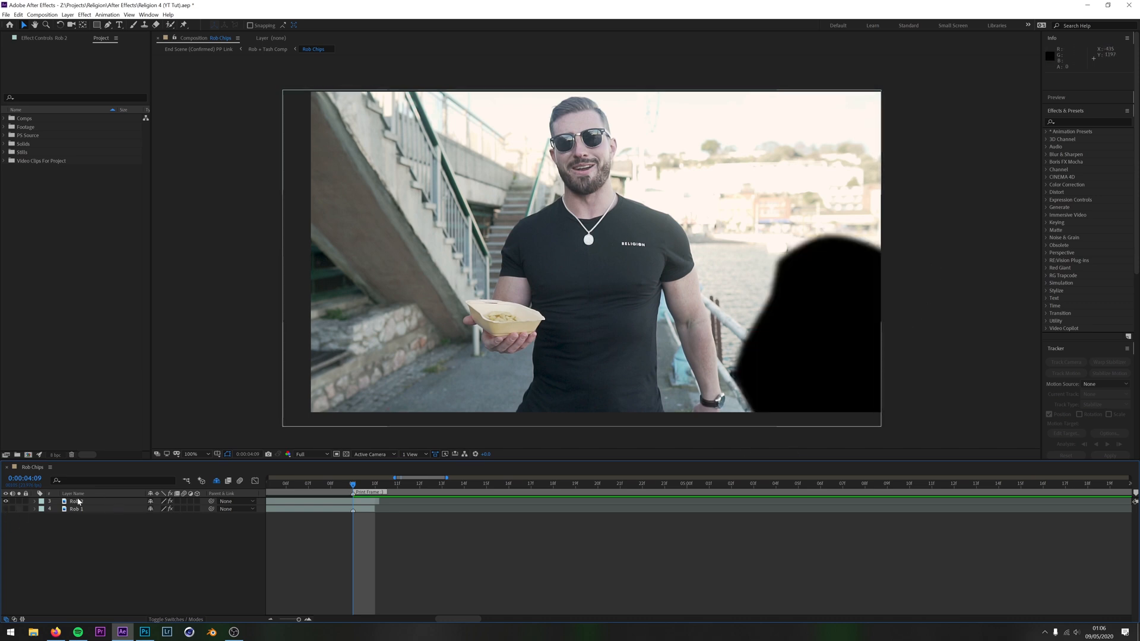
{"action": "left_click", "coordinate": [310, 503]}
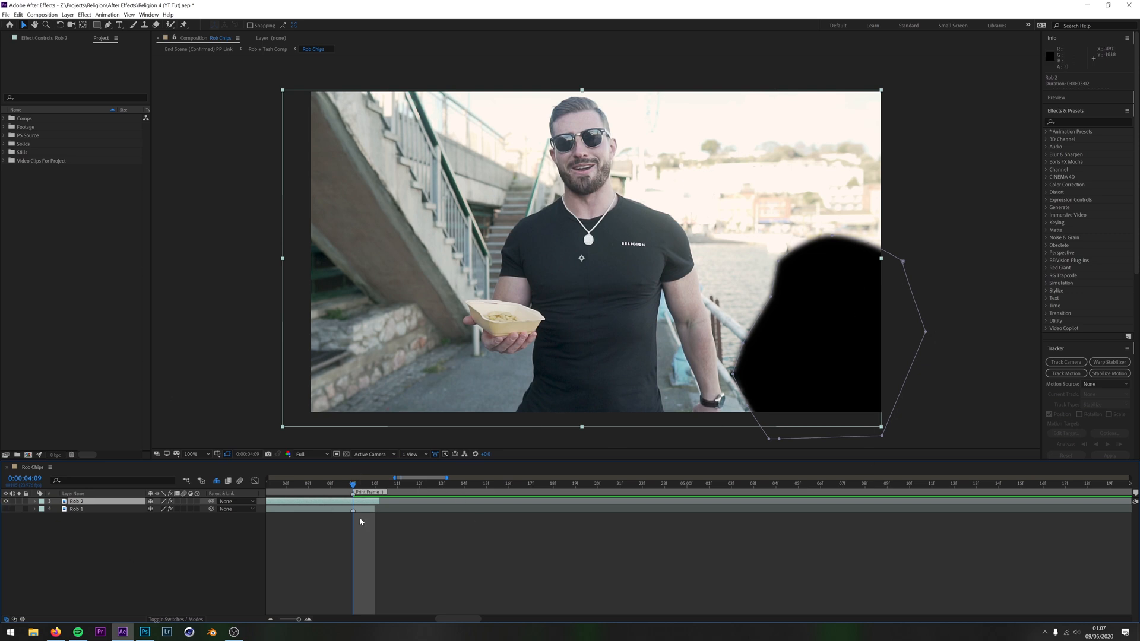
{"action": "left_click", "coordinate": [6, 509]}
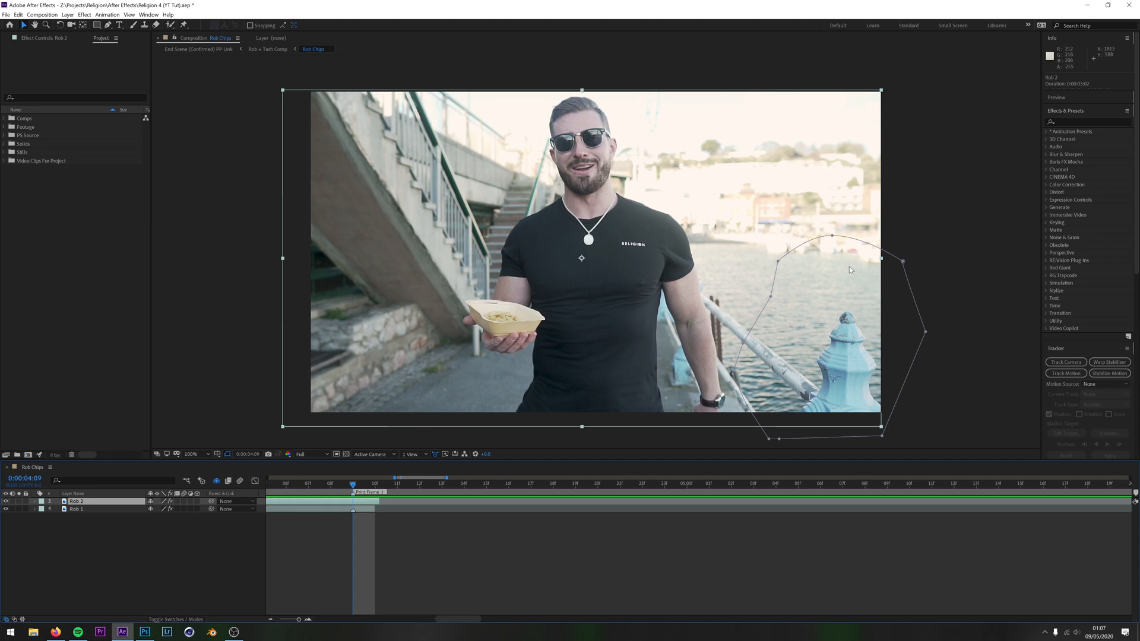
{"action": "left_click", "coordinate": [509, 546]}
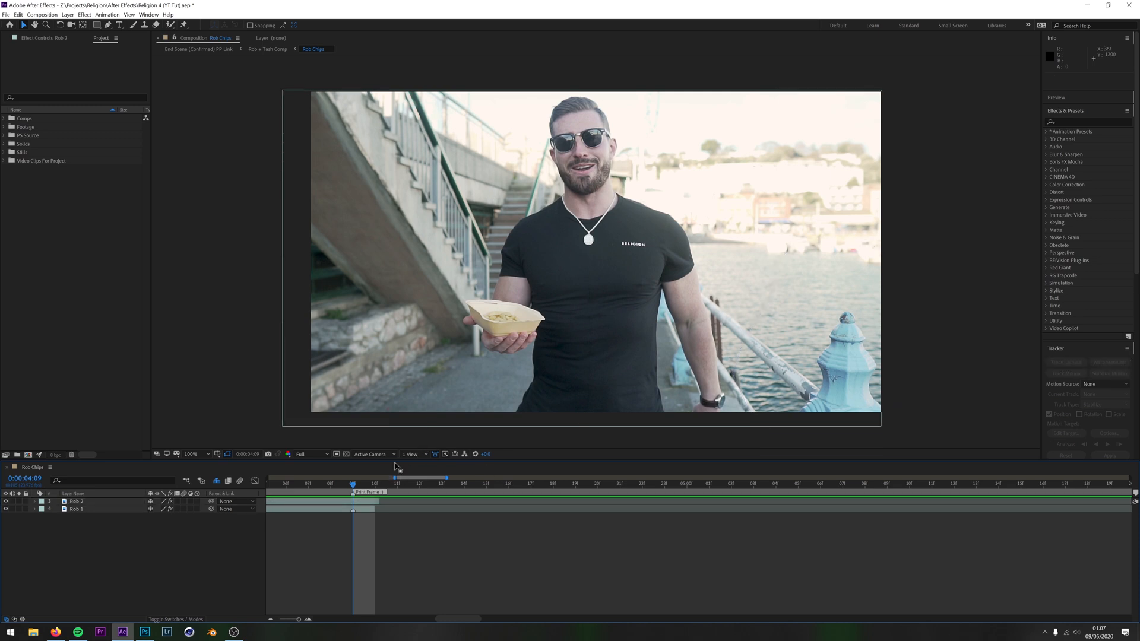
{"action": "left_click", "coordinate": [356, 504]}
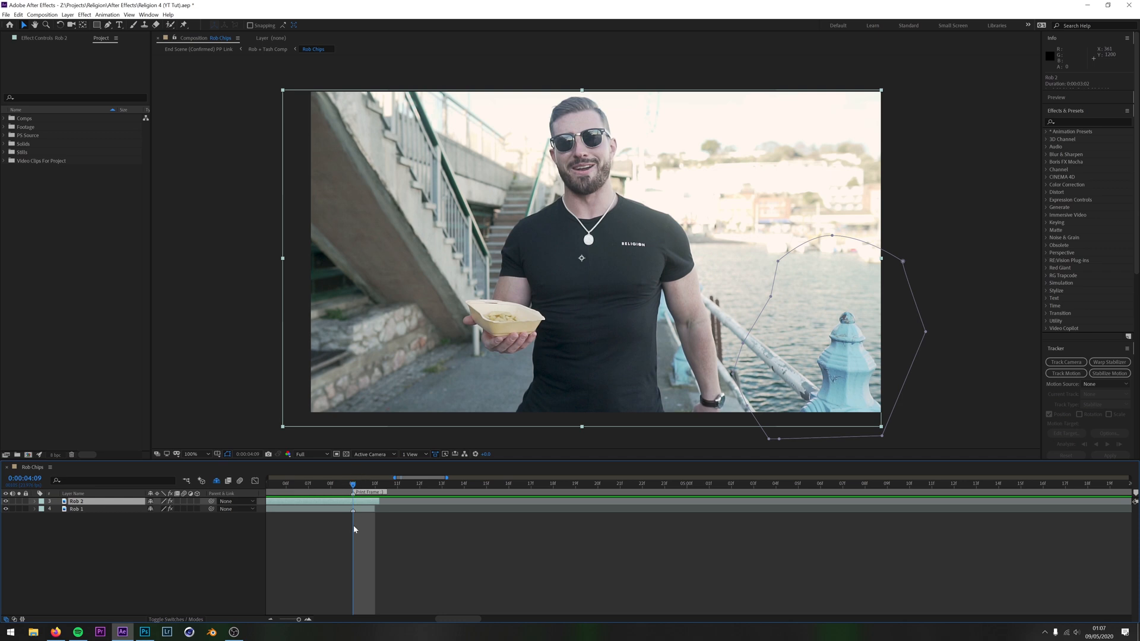
Send the current frame at 0:00:04:09 to the Render Queue as a still image file
{"action": "left_click", "coordinate": [42, 14]}
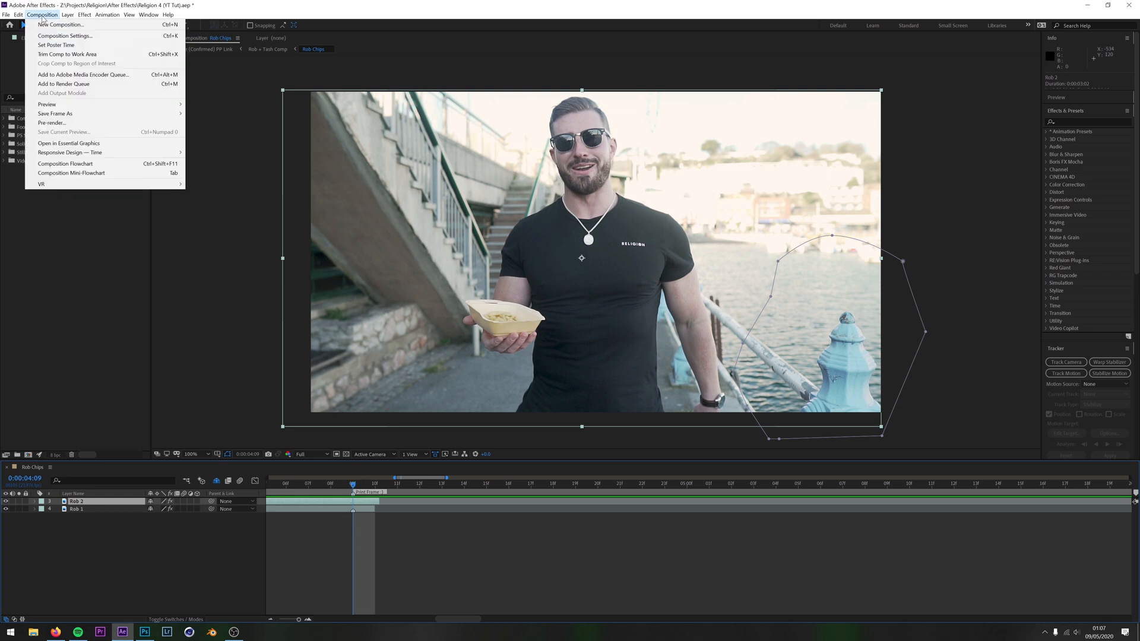
{"action": "mouse_move", "coordinate": [82, 114]}
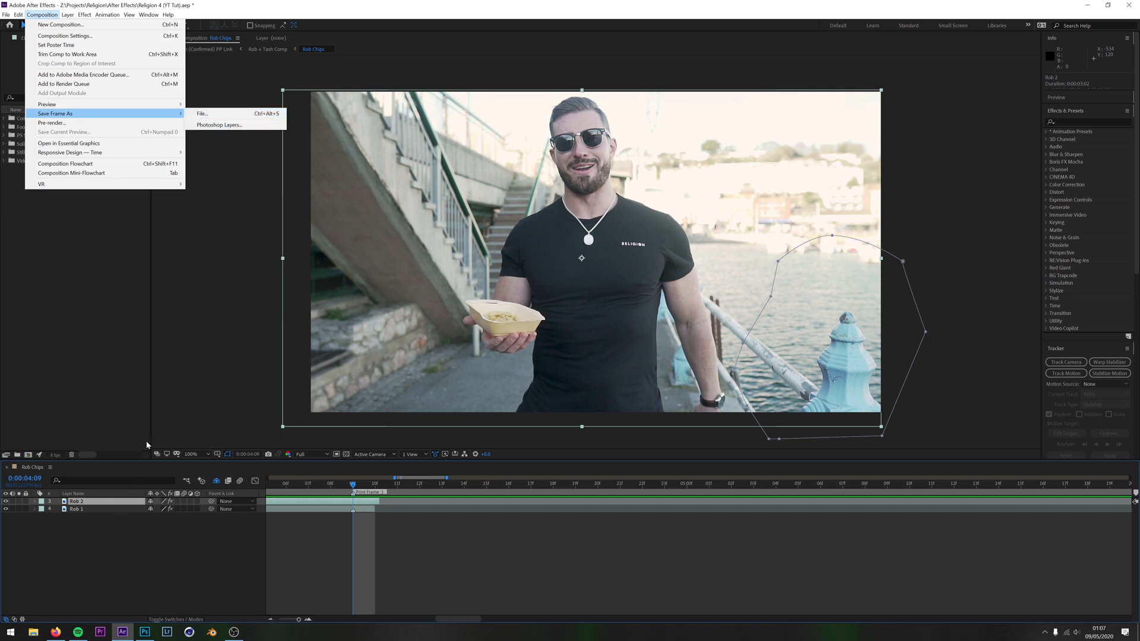
{"action": "left_click", "coordinate": [236, 114]}
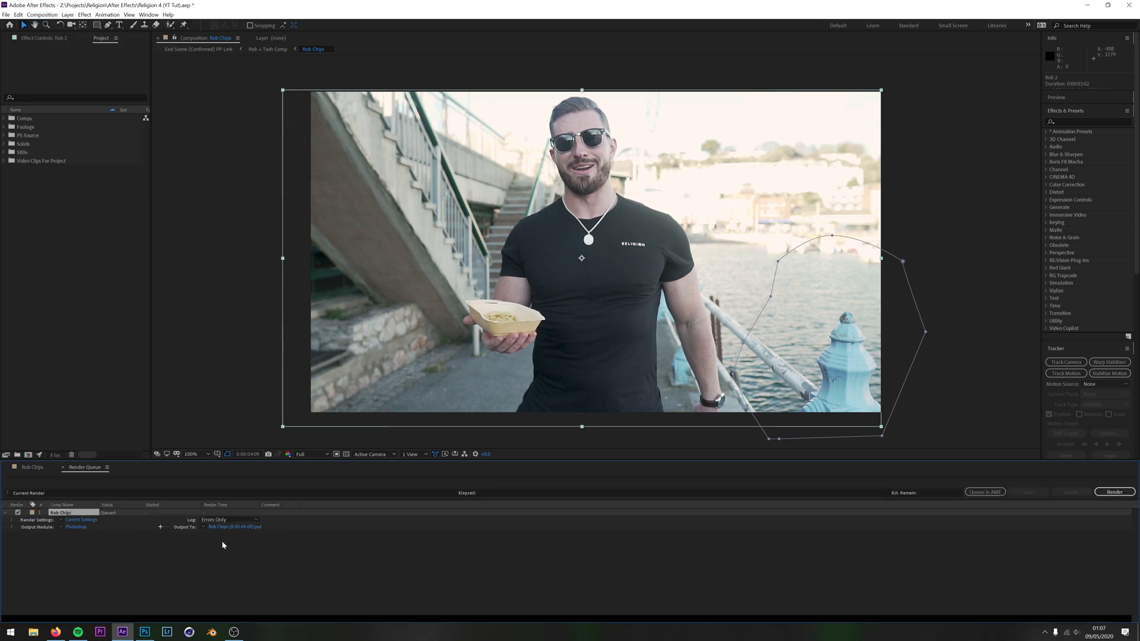
Set the output as a Photoshop file on the Desktop, named with the man's first name followed by "Photo Print Still"
{"action": "left_click", "coordinate": [235, 526]}
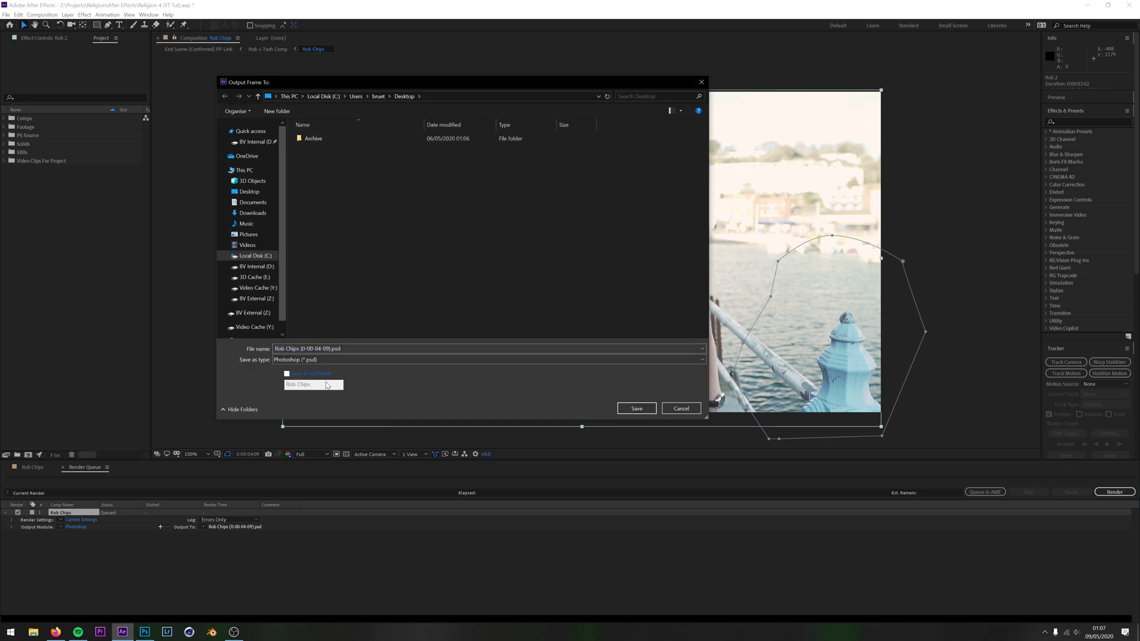
{"action": "left_click", "coordinate": [325, 348]}
{"action": "left_click", "coordinate": [325, 348]}
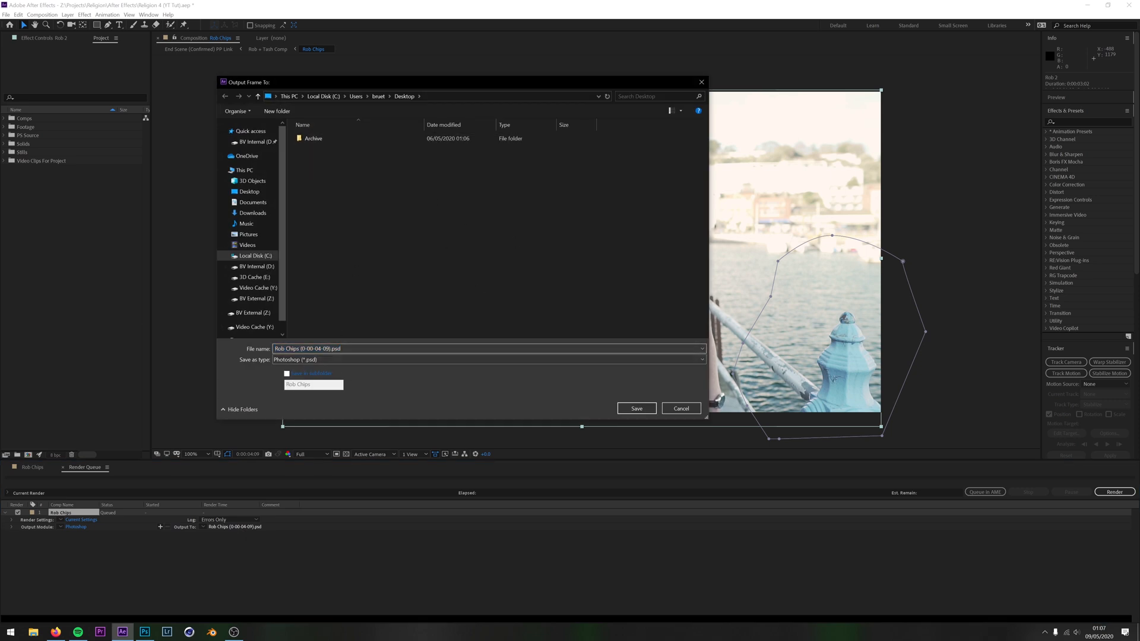
{"action": "left_click_drag", "start_coordinate": [328, 349], "coordinate": [246, 350]}
{"action": "key", "text": "BackSpace"}
{"action": "type", "text": "Rob POhoto Print Still"}
{"action": "key", "text": "Return"}
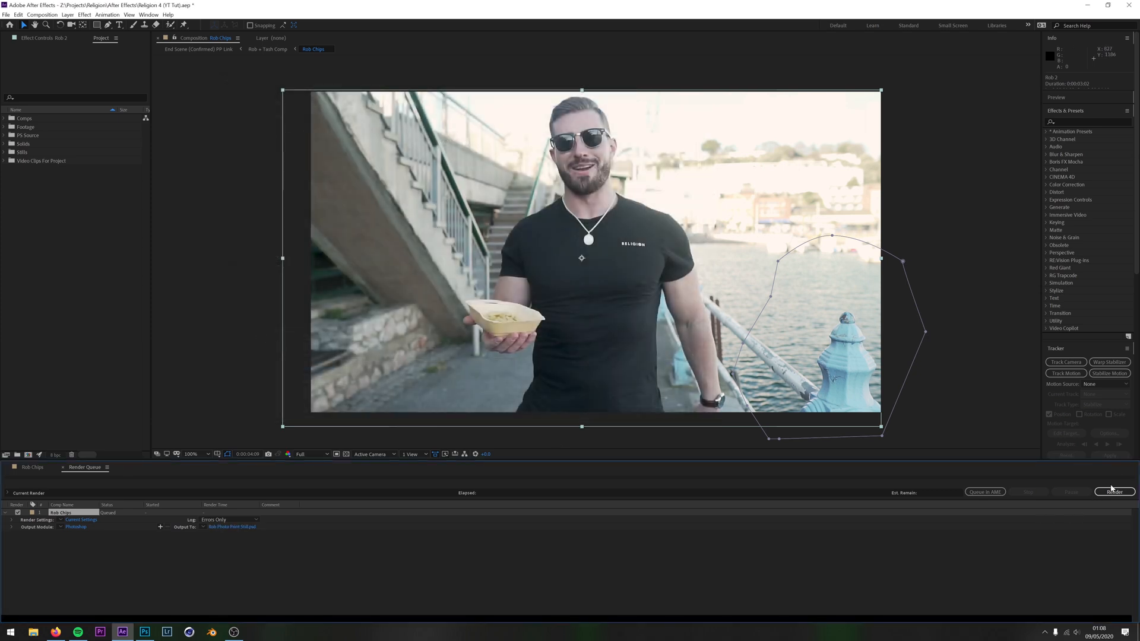
Render the queued still and open the resulting PSD from the desktop in Photoshop
{"action": "left_click", "coordinate": [1117, 492]}
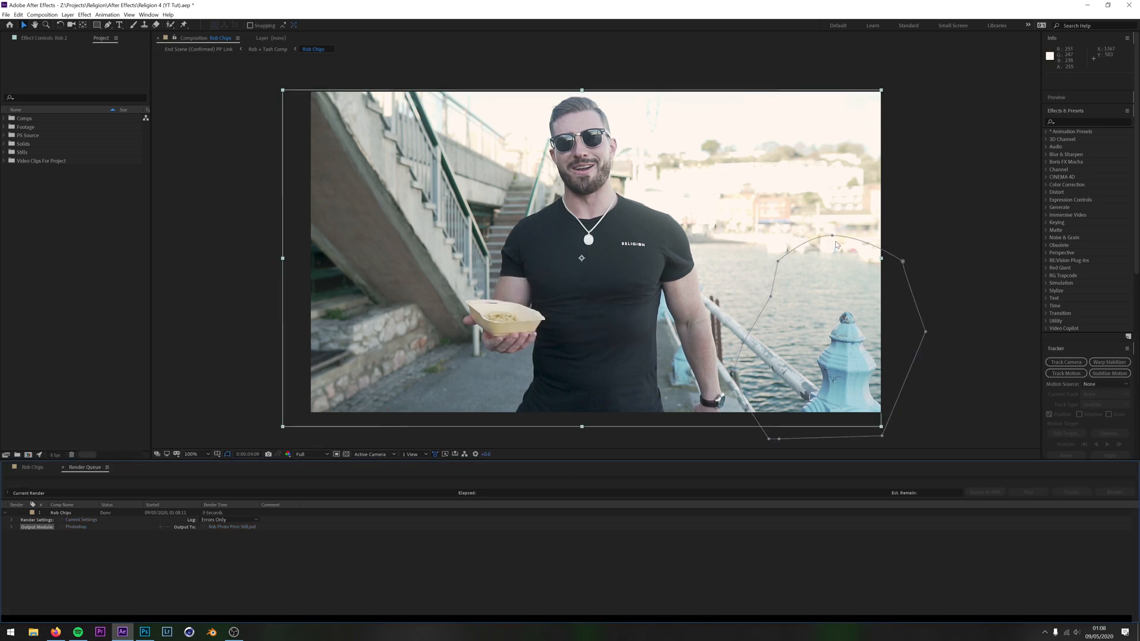
{"action": "left_click", "coordinate": [1085, 4]}
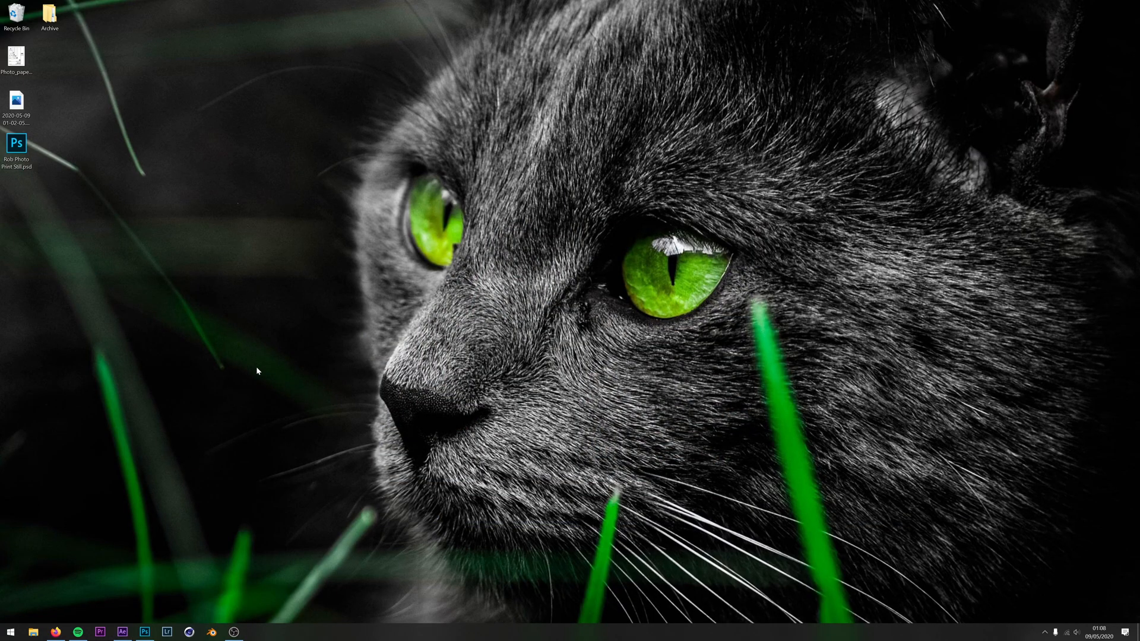
{"action": "double_click", "coordinate": [22, 152]}
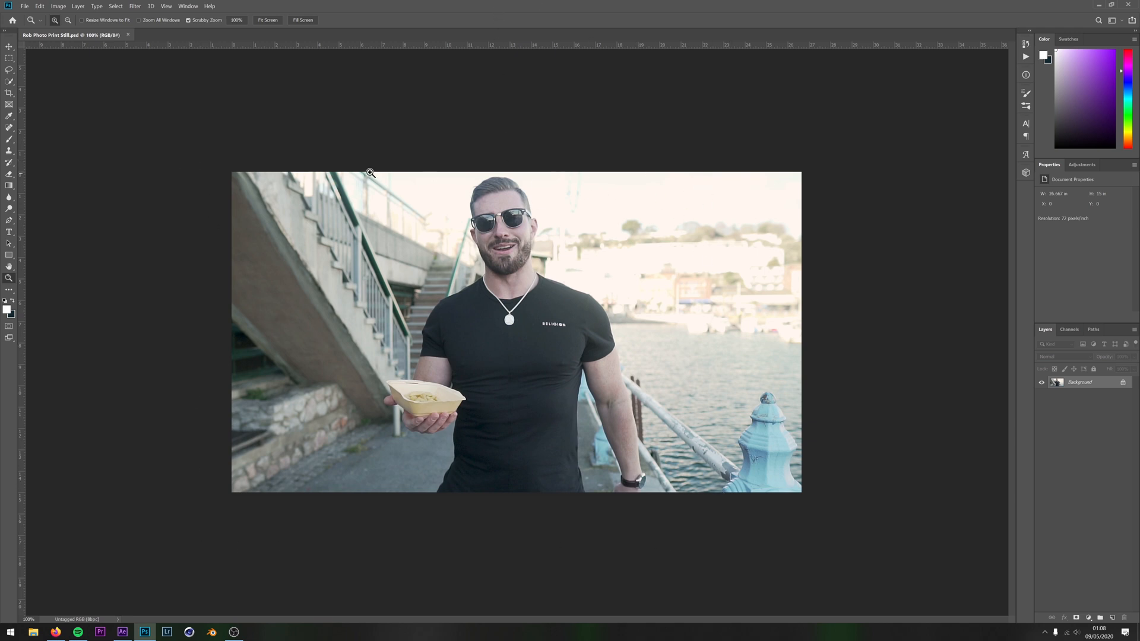
Consult the standard print sizes in the Photo_paper_size.jpg chart on the desktop, and return to Photoshop
{"action": "left_click", "coordinate": [1098, 4]}
{"action": "double_click", "coordinate": [10, 63]}
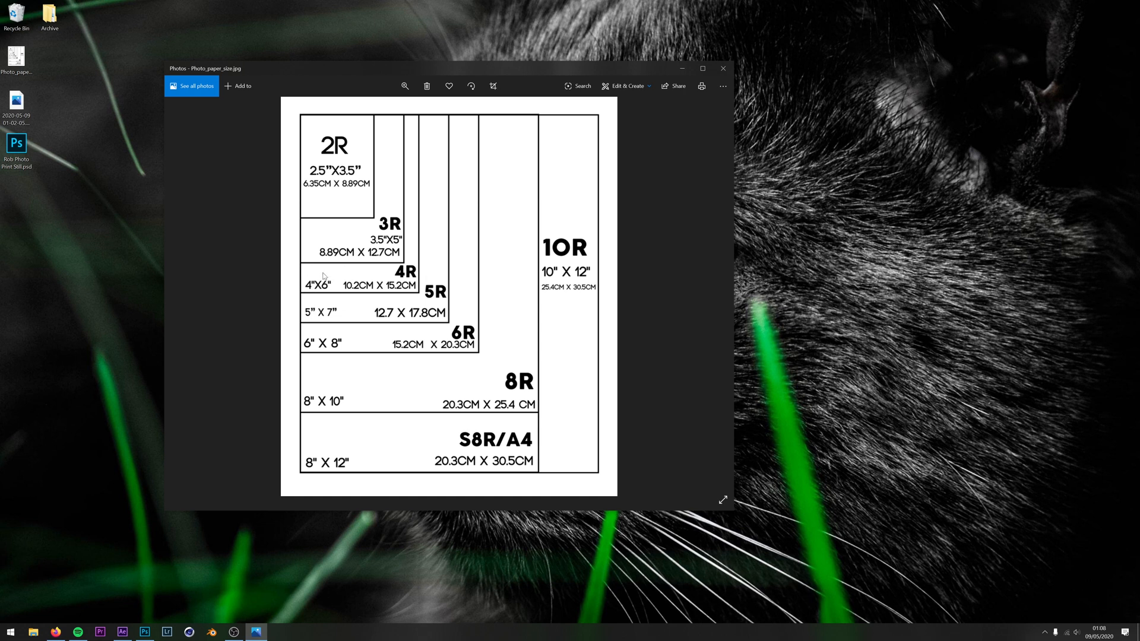
{"action": "left_click", "coordinate": [144, 632]}
Try cropping the still to an 8:6 ratio, and revert the document to its saved state
{"action": "left_click", "coordinate": [8, 93]}
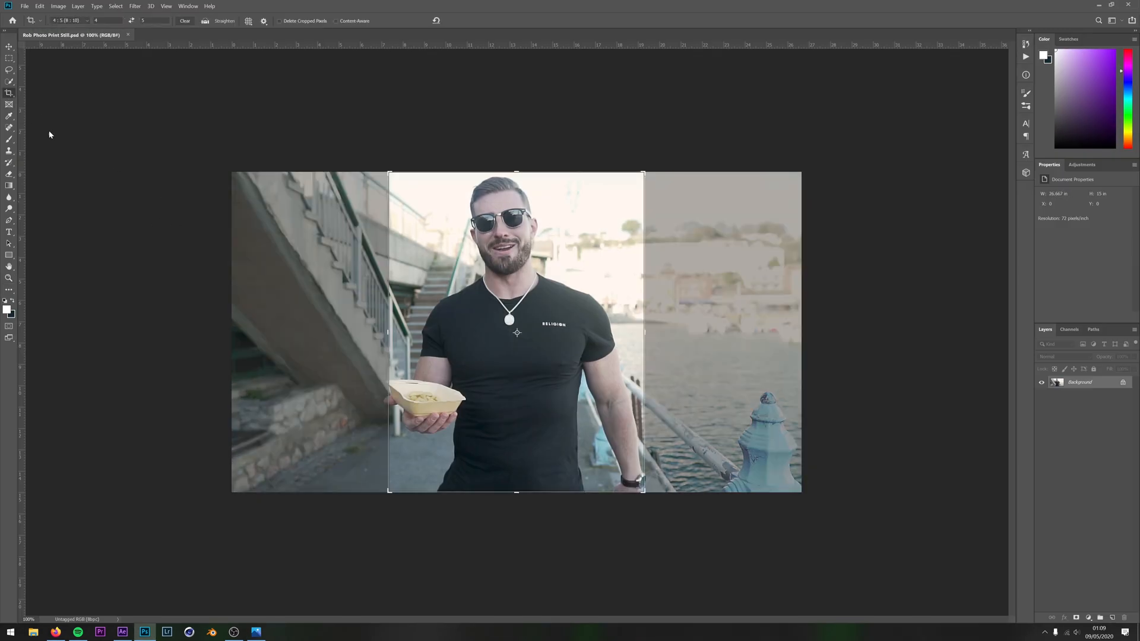
{"action": "type", "text": "8"}
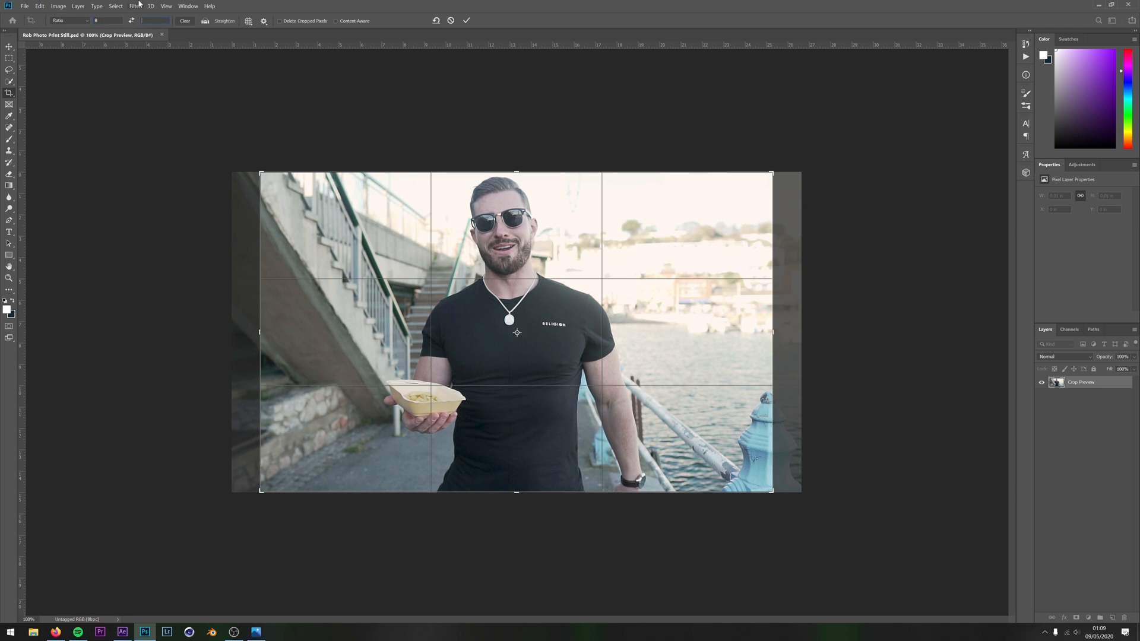
{"action": "type", "text": "6"}
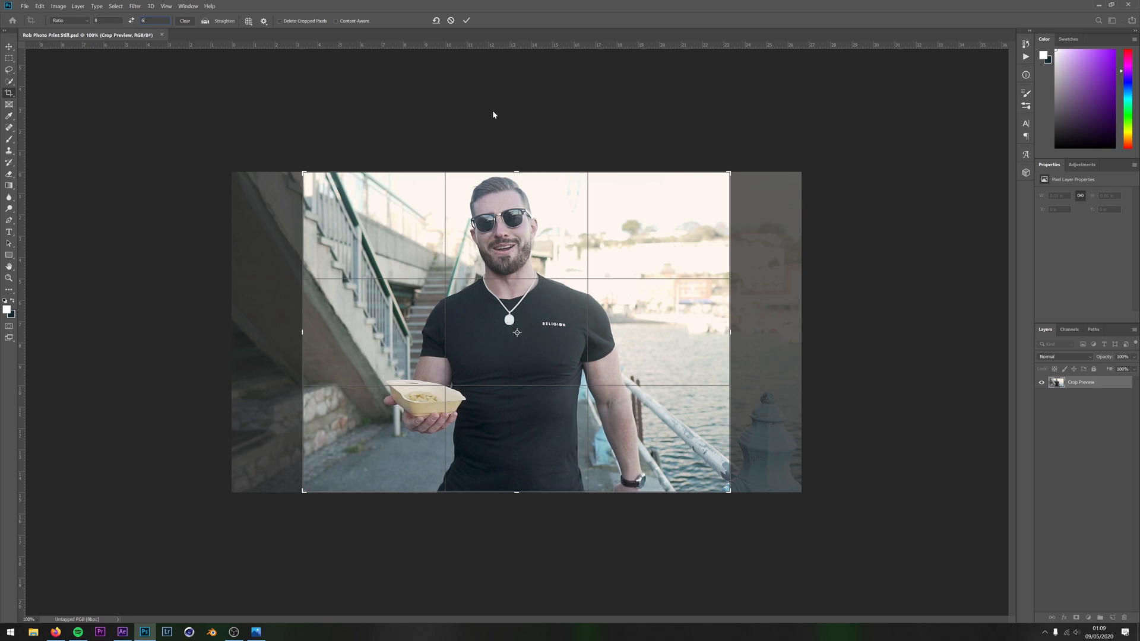
{"action": "left_click", "coordinate": [11, 69]}
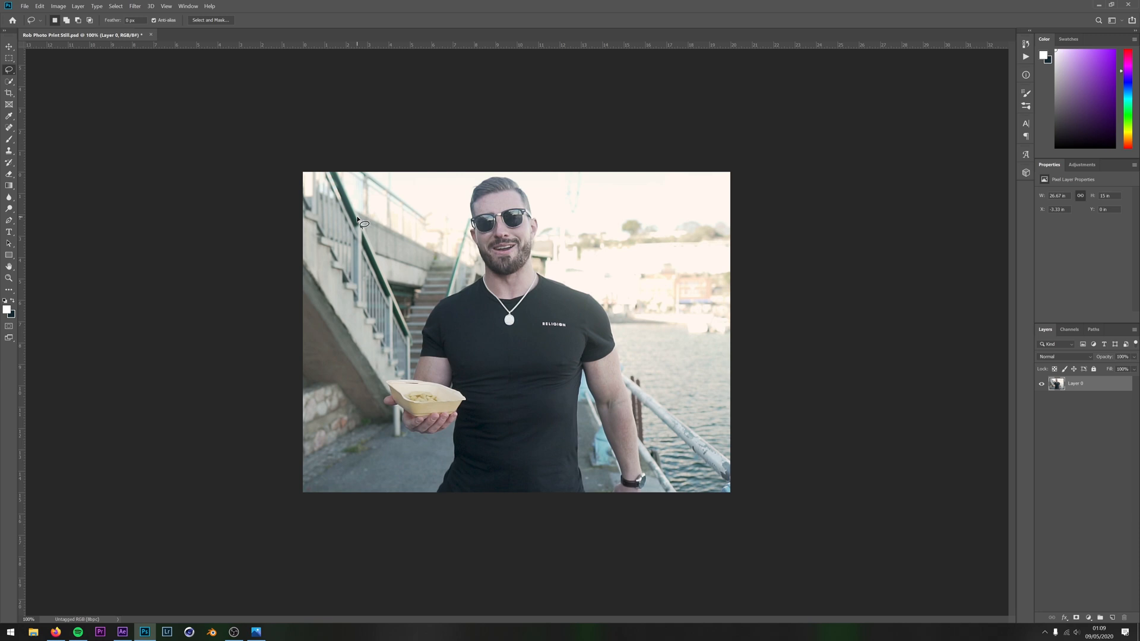
{"action": "key", "text": "F12"}
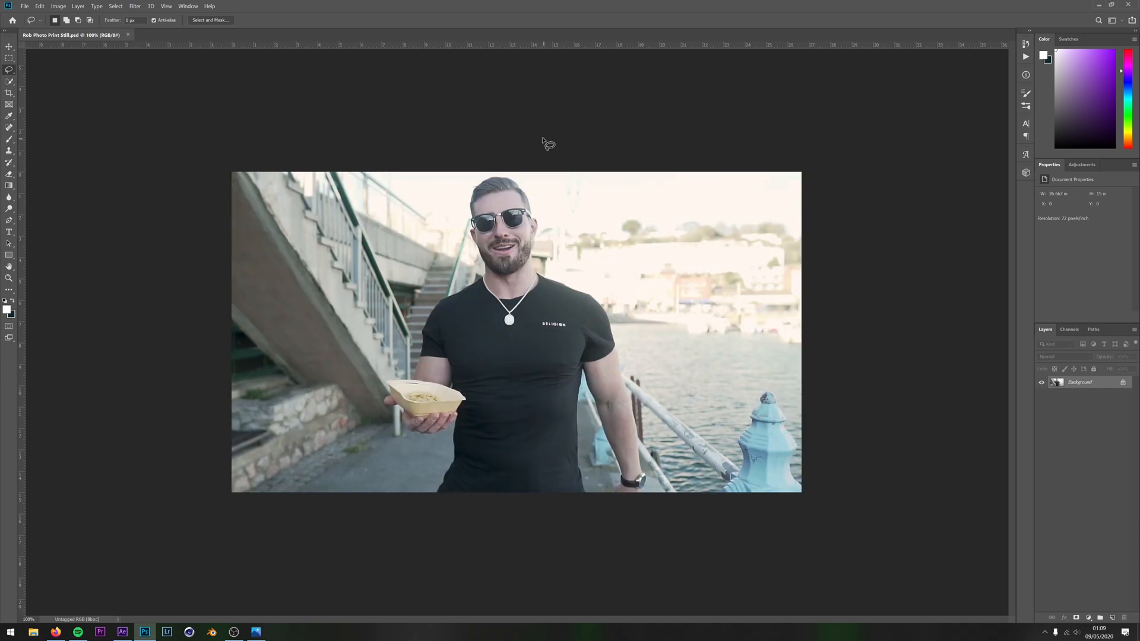
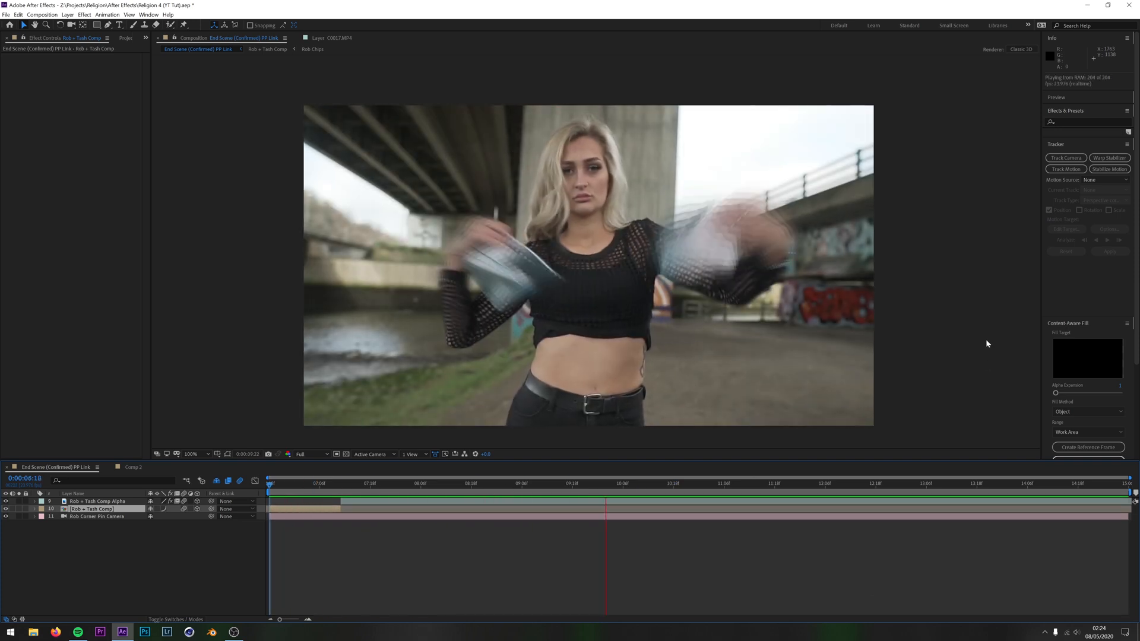
Stop the After Effects preview, open the precomp in layer 10, and hide the three layers above its base clip
{"action": "key", "text": "space"}
{"action": "double_click", "coordinate": [84, 512]}
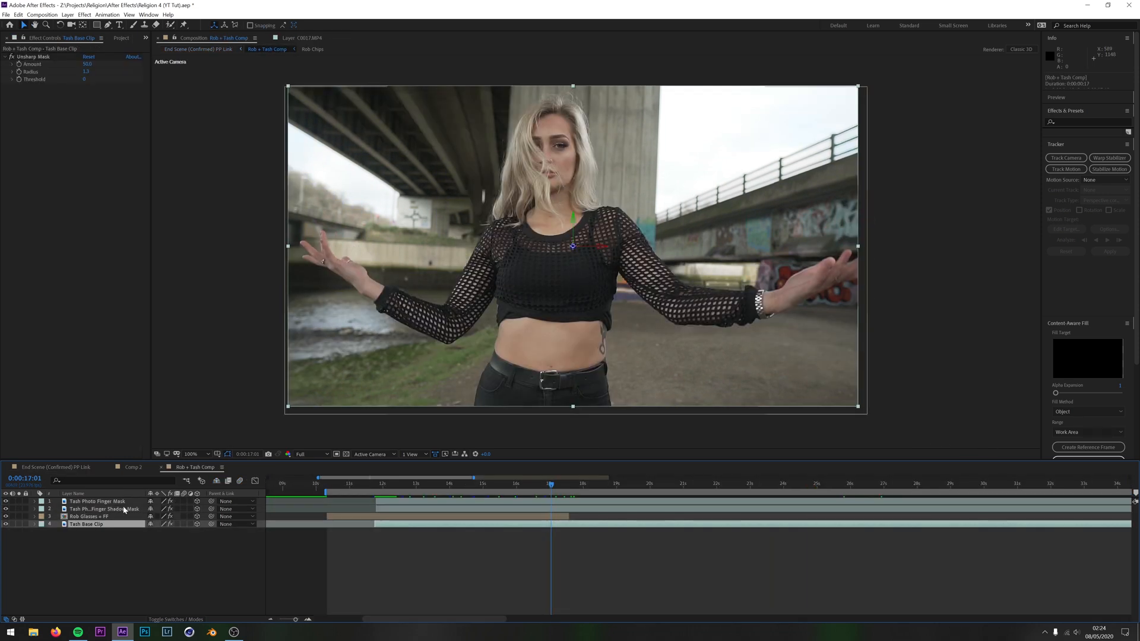
{"action": "left_click", "coordinate": [6, 509]}
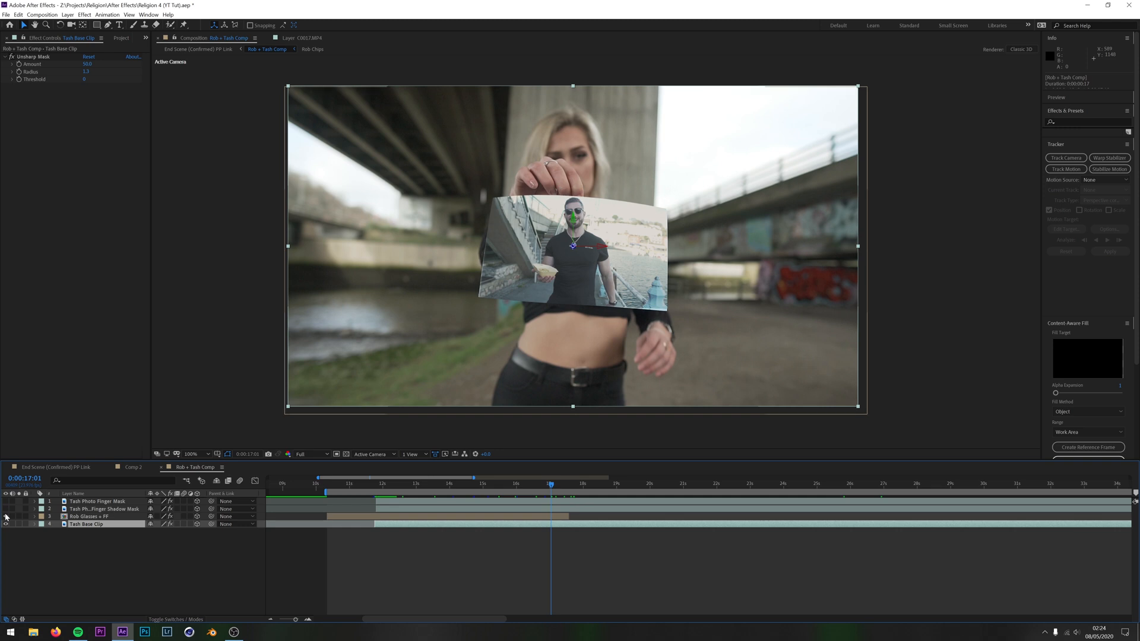
Play the isolated base clip from 0:00:11:19 and review the held photo at 0:00:12:17
{"action": "left_click", "coordinate": [376, 489]}
{"action": "key", "text": "space"}
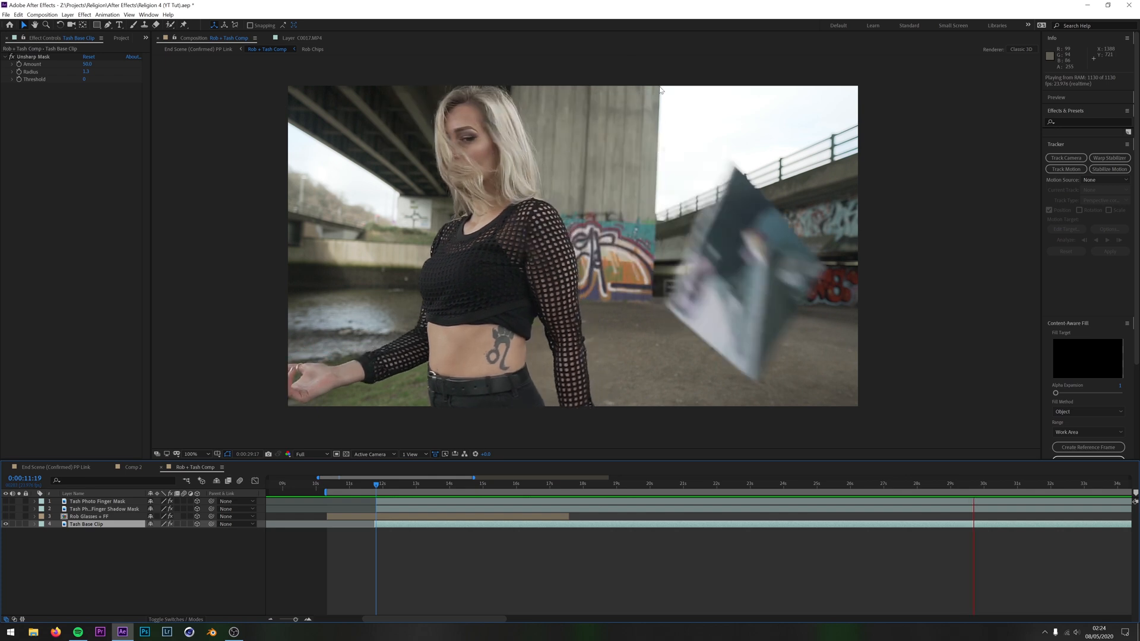
{"action": "left_click", "coordinate": [390, 487]}
{"action": "mouse_move", "coordinate": [390, 490]}
{"action": "left_mouse_down"}
{"action": "mouse_move", "coordinate": [867, 484]}
{"action": "mouse_move", "coordinate": [406, 480]}
{"action": "left_mouse_up"}
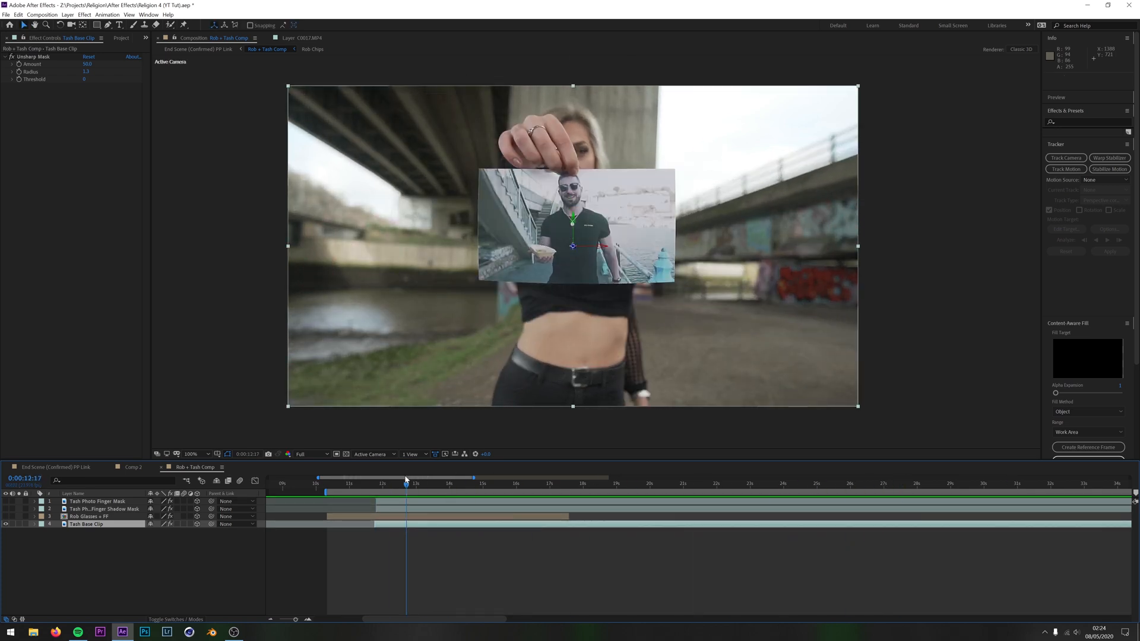
Inspect the Unsharp Mask effect applied to the base clip in layer 4
{"action": "left_click", "coordinate": [34, 525]}
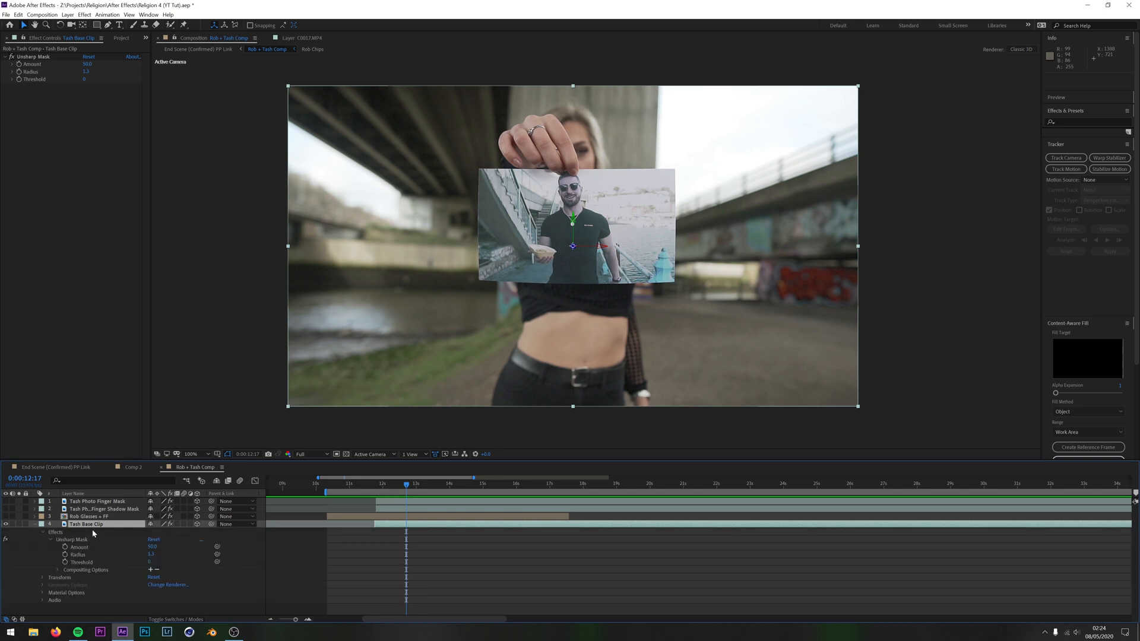
{"action": "left_click", "coordinate": [73, 540]}
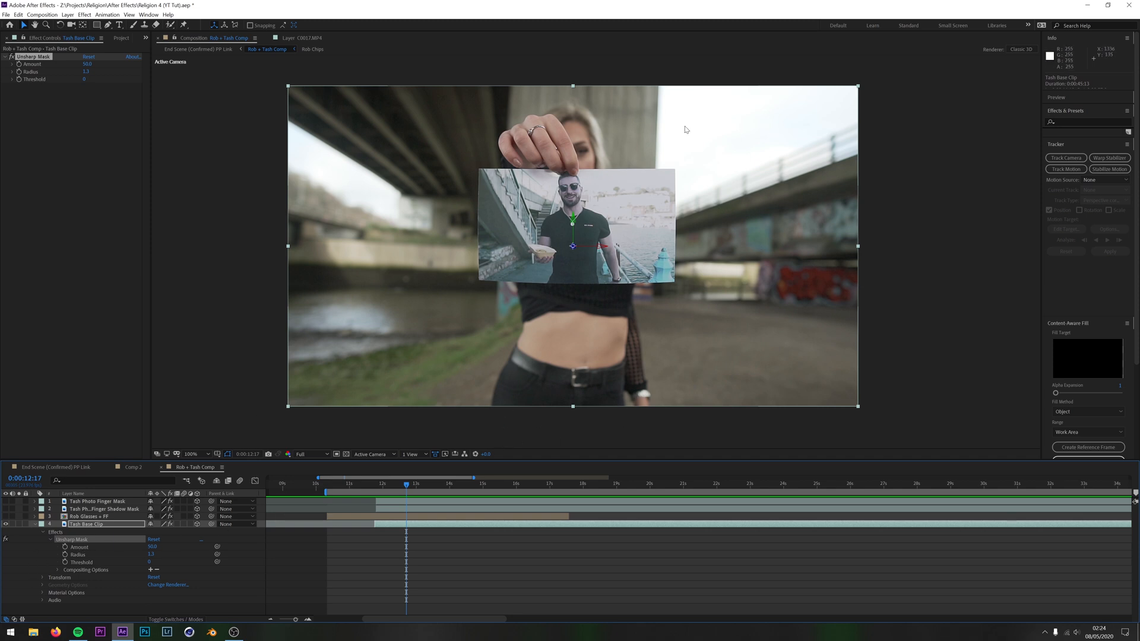
{"action": "left_click", "coordinate": [34, 525]}
Open the layer 3 precomp and play its clips through to the freeze frame
{"action": "left_click", "coordinate": [89, 516]}
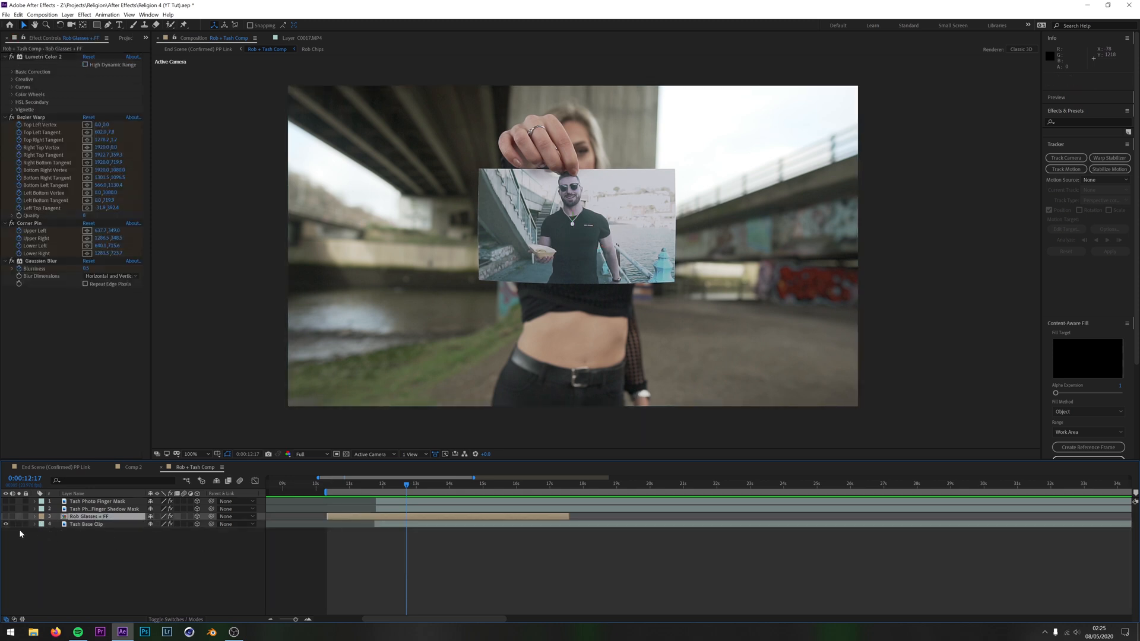
{"action": "double_click", "coordinate": [89, 516]}
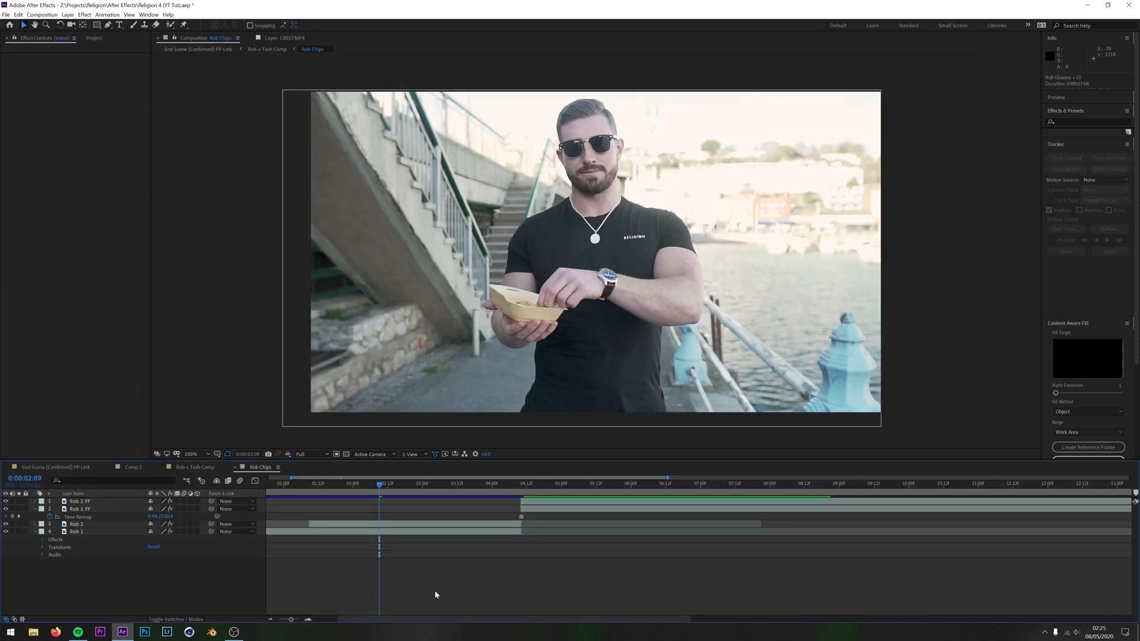
{"action": "key", "text": "space"}
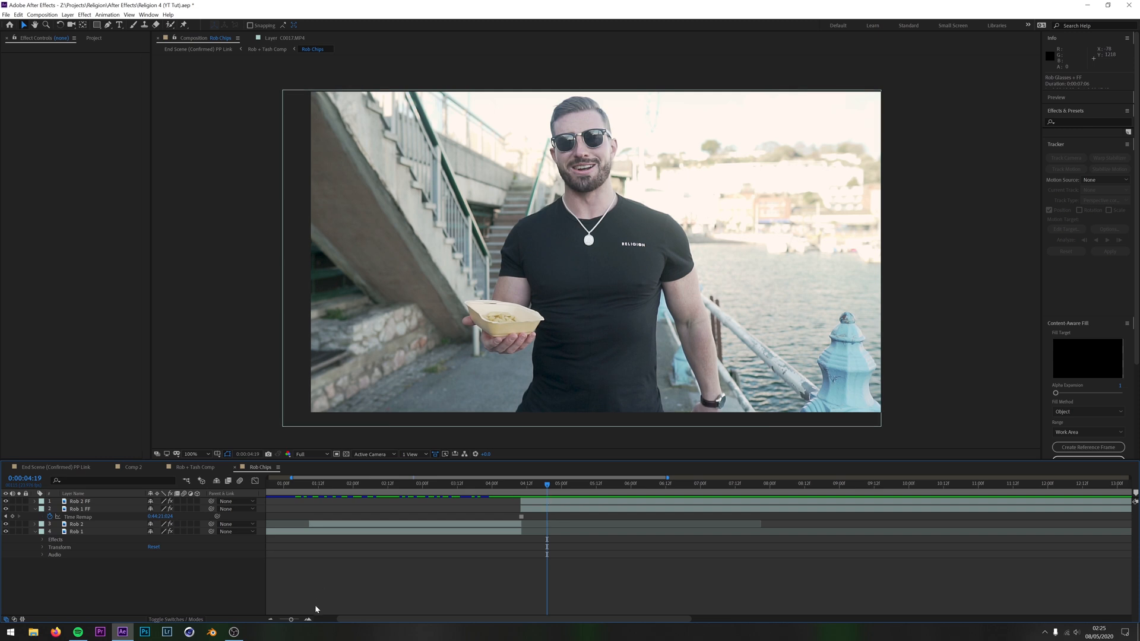
Examine how freeze-frame layers 1 and 2 hold the image from 0:00:04:10 onward
{"action": "left_click", "coordinate": [308, 619]}
{"action": "left_click", "coordinate": [358, 482]}
{"action": "left_click", "coordinate": [336, 482]}
{"action": "left_click", "coordinate": [337, 525]}
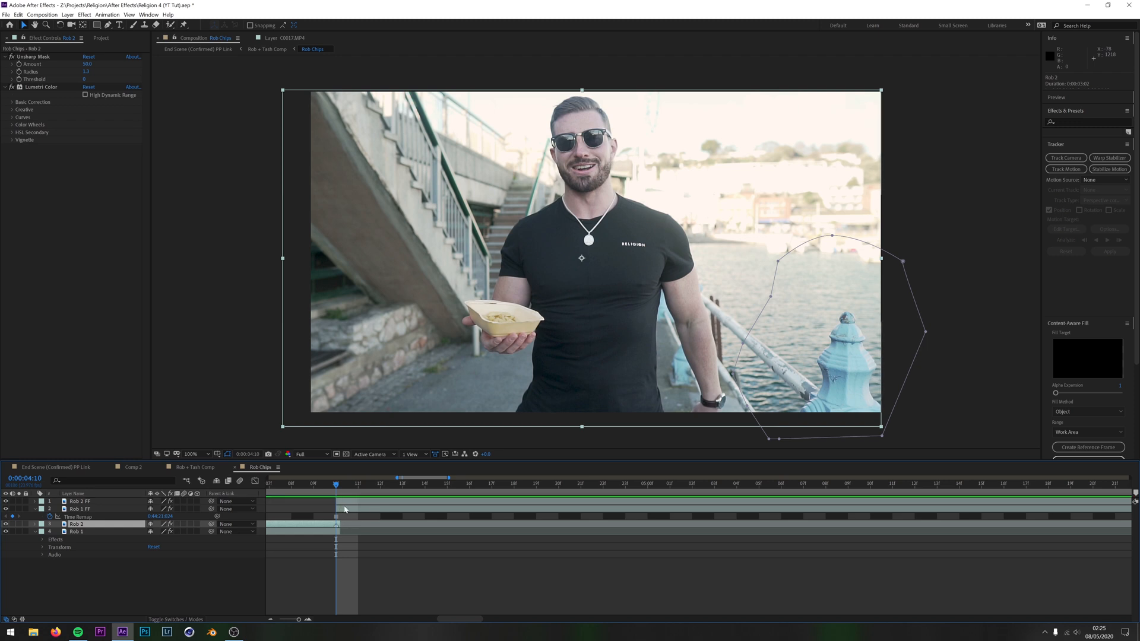
{"action": "left_click_drag", "start_coordinate": [333, 483], "coordinate": [736, 472]}
{"action": "left_click_drag", "start_coordinate": [589, 473], "coordinate": [714, 475]}
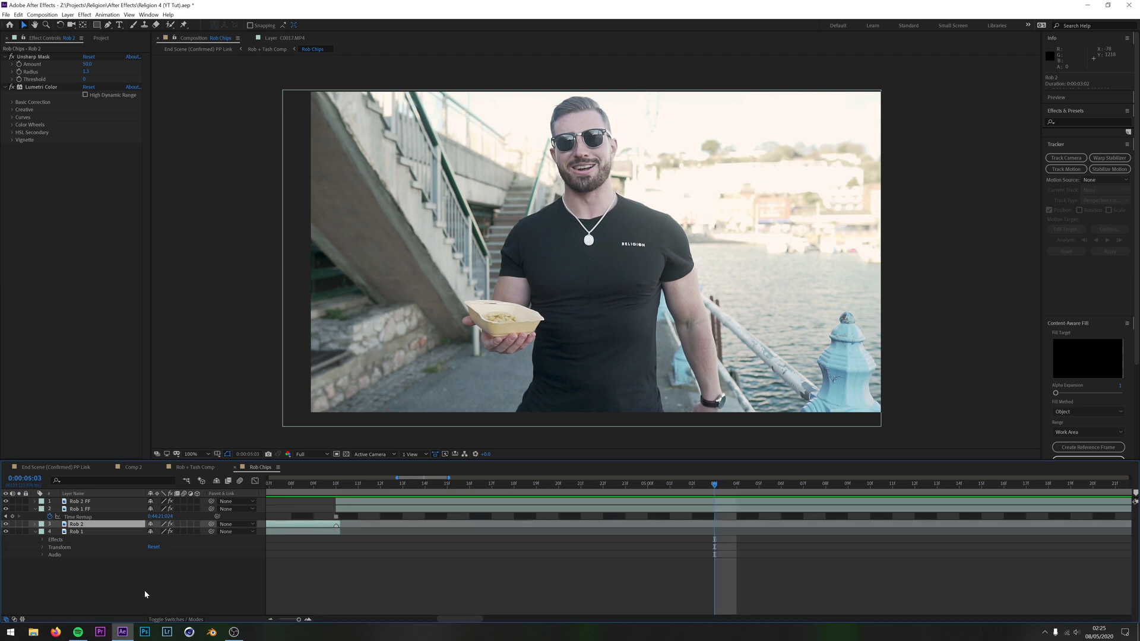
{"action": "left_click", "coordinate": [269, 620]}
{"action": "left_click", "coordinate": [269, 620]}
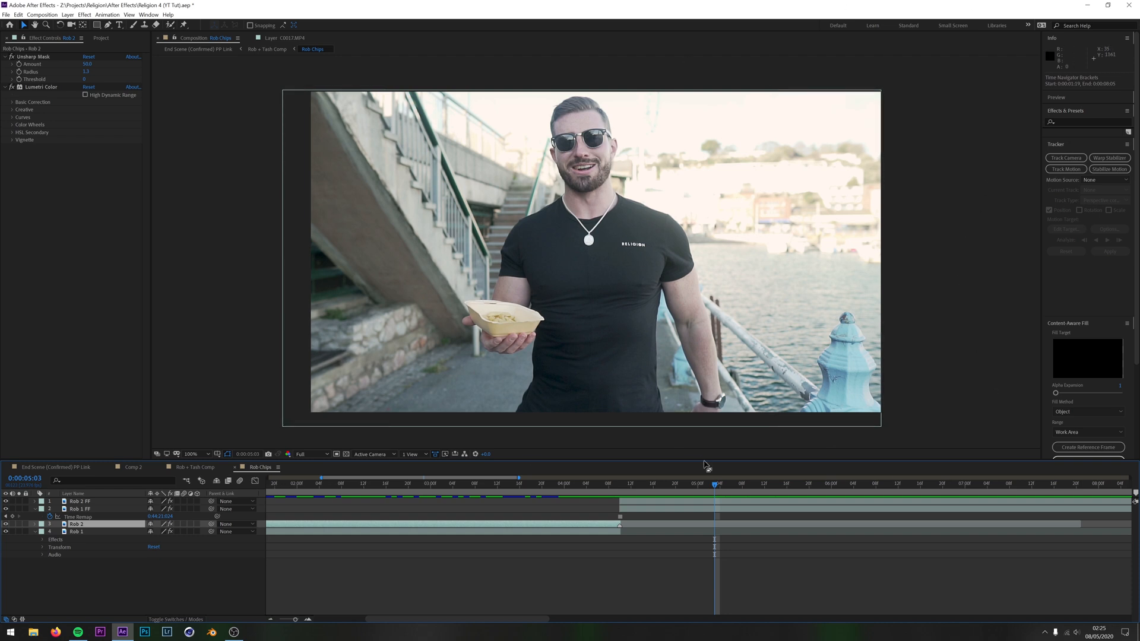
{"action": "left_click", "coordinate": [622, 496]}
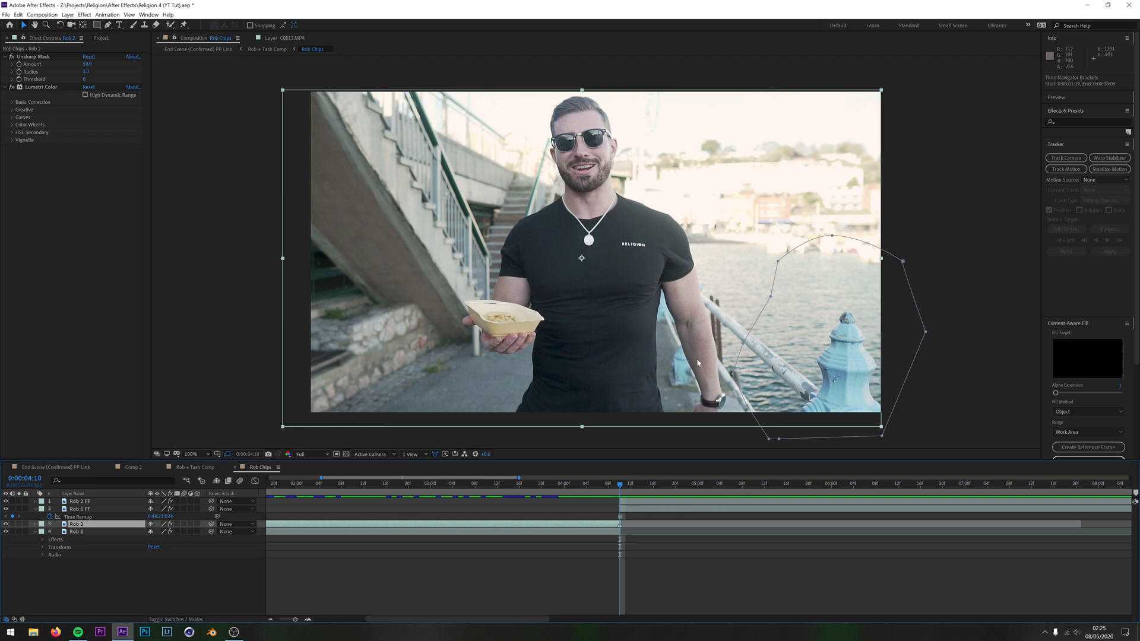
{"action": "left_click_drag", "start_coordinate": [624, 487], "coordinate": [1093, 488]}
{"action": "left_click", "coordinate": [1027, 489]}
Return to the parent comp, make layer 3 visible, and check its overlay on the printed photo at 0:00:15:03
{"action": "left_click", "coordinate": [234, 468]}
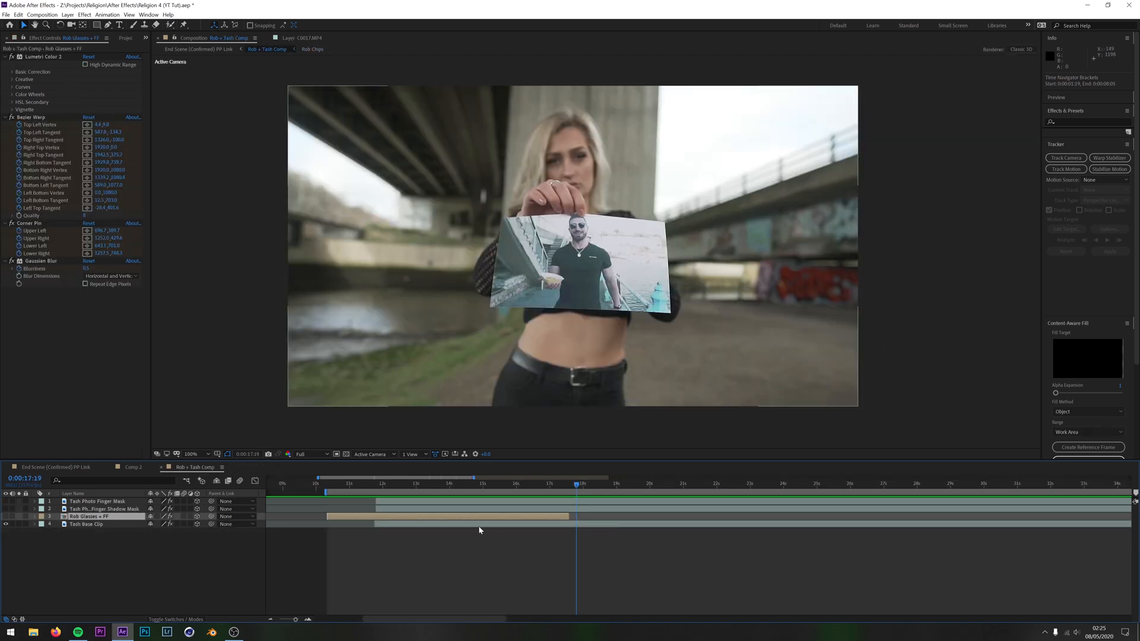
{"action": "left_click", "coordinate": [146, 550]}
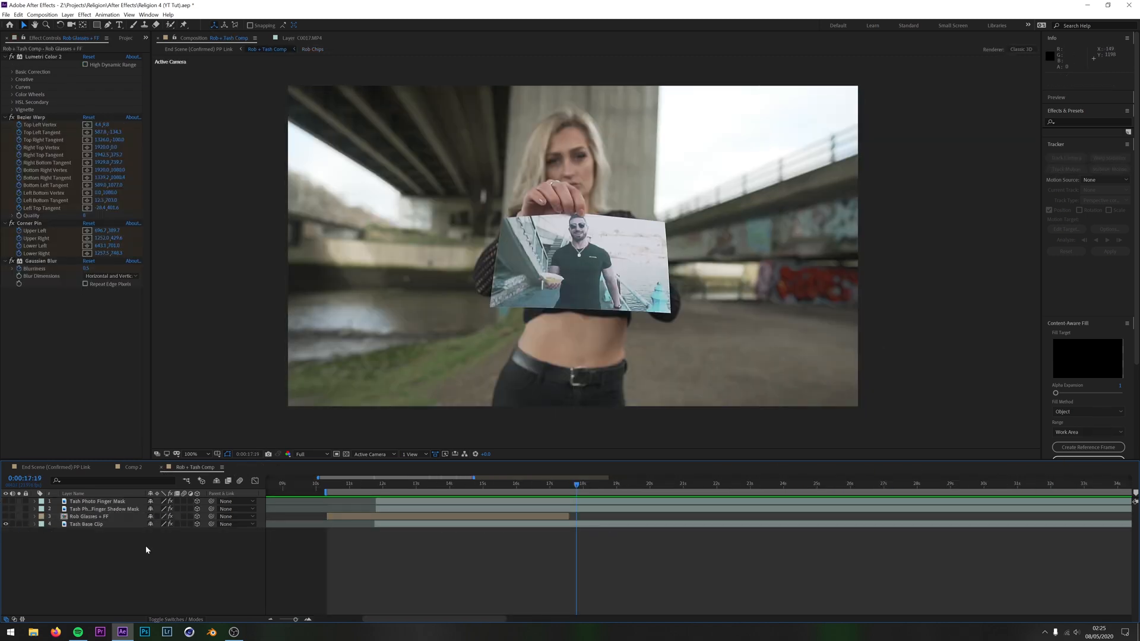
{"action": "left_click", "coordinate": [5, 524]}
{"action": "left_click_drag", "start_coordinate": [576, 484], "coordinate": [486, 482]}
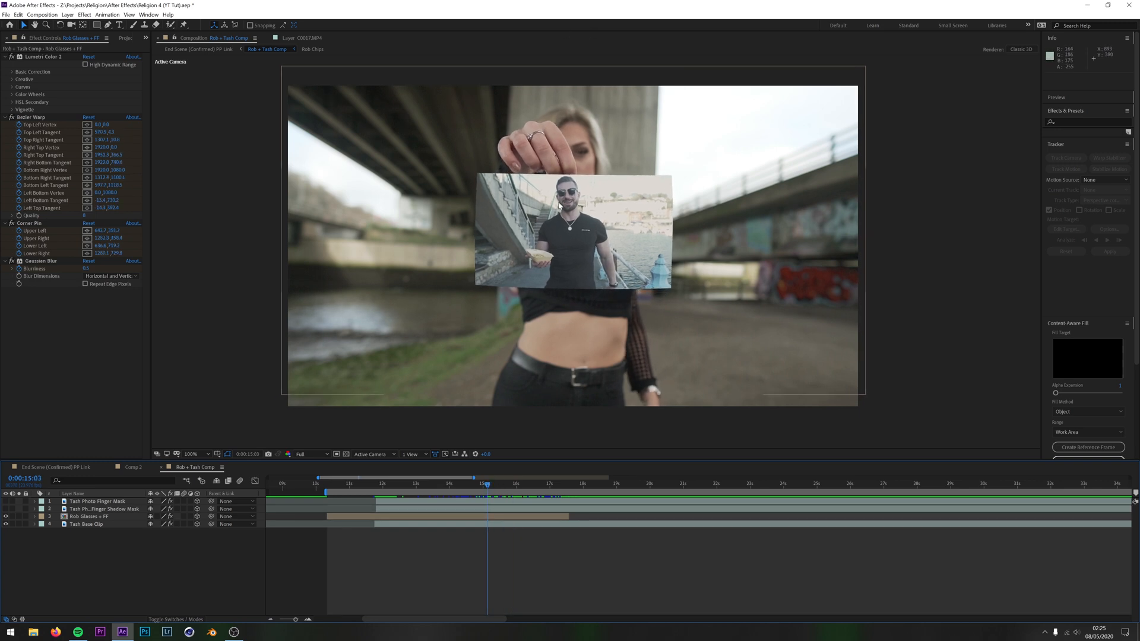
Move to 0:00:16:00, expand layer 3's properties, and select its Corner Pin effect
{"action": "left_click_drag", "start_coordinate": [487, 483], "coordinate": [516, 464]}
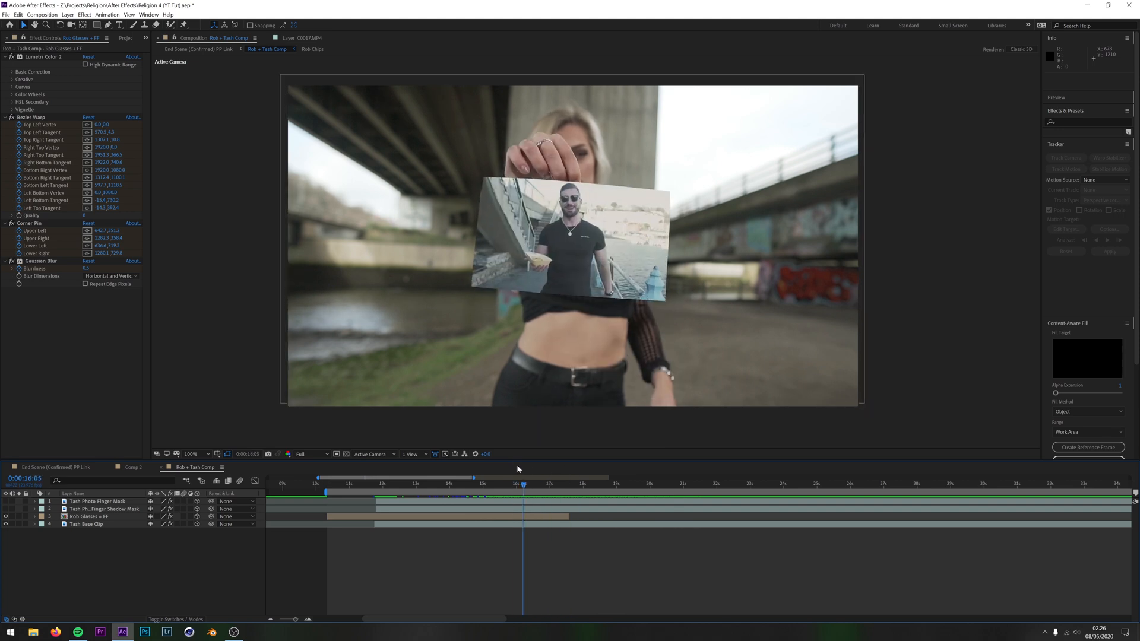
{"action": "left_click", "coordinate": [35, 516]}
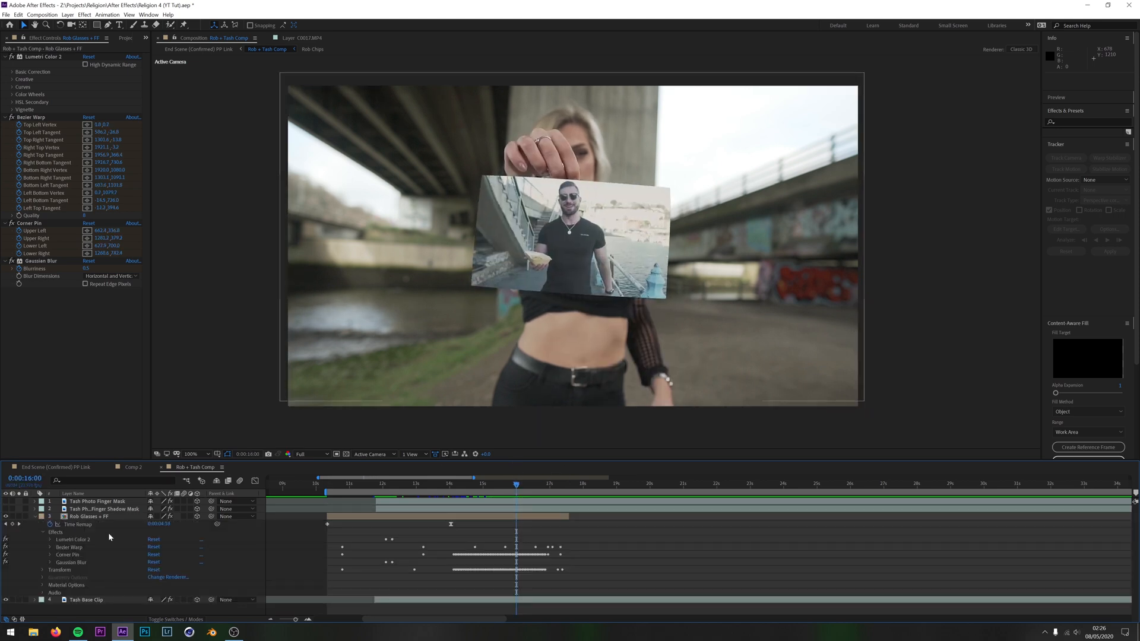
{"action": "left_click", "coordinate": [70, 555]}
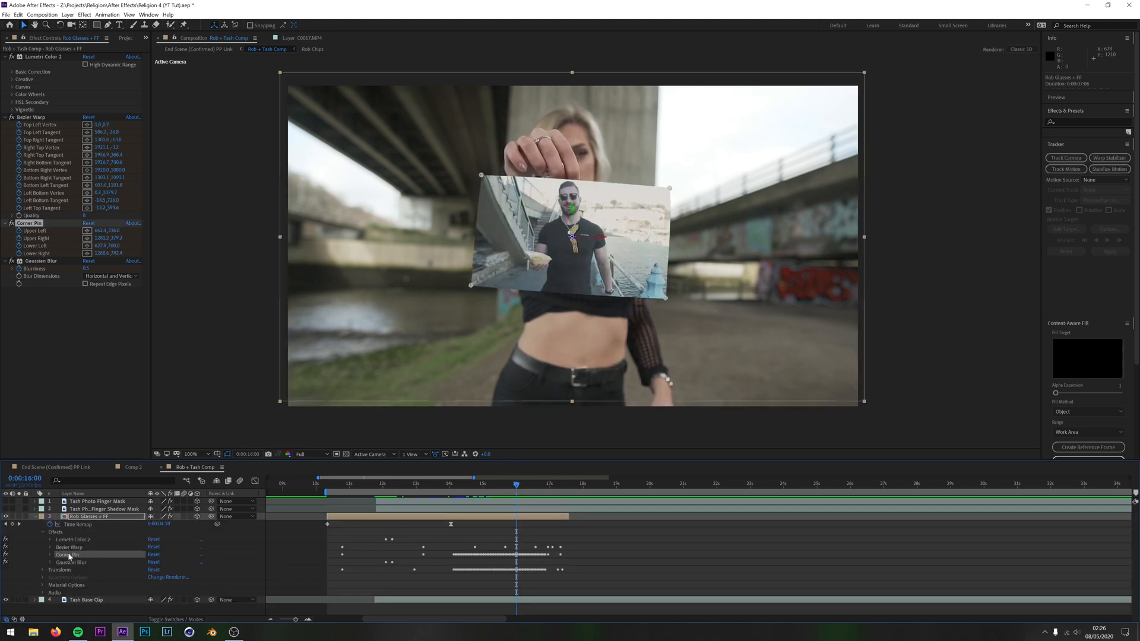
Compare layer 3 with its Corner Pin effect off and on, and try out moving the effect's upper-left pin
{"action": "left_click", "coordinate": [6, 554]}
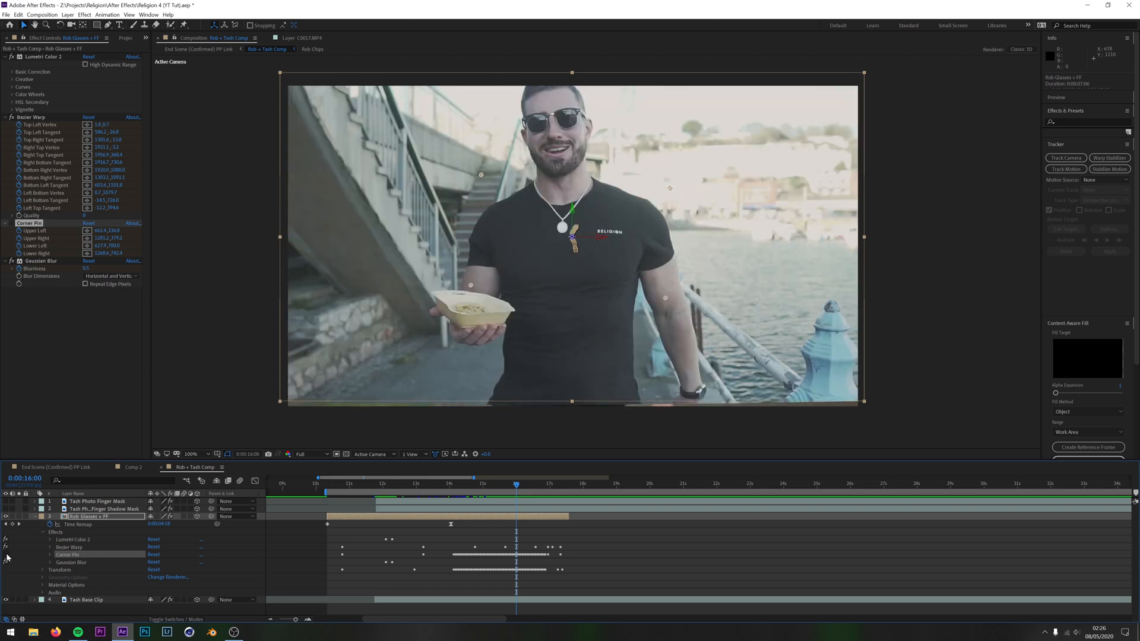
{"action": "left_click", "coordinate": [6, 554]}
{"action": "left_click", "coordinate": [6, 554]}
{"action": "left_click", "coordinate": [6, 554]}
{"action": "left_click", "coordinate": [6, 554]}
{"action": "left_click", "coordinate": [6, 555]}
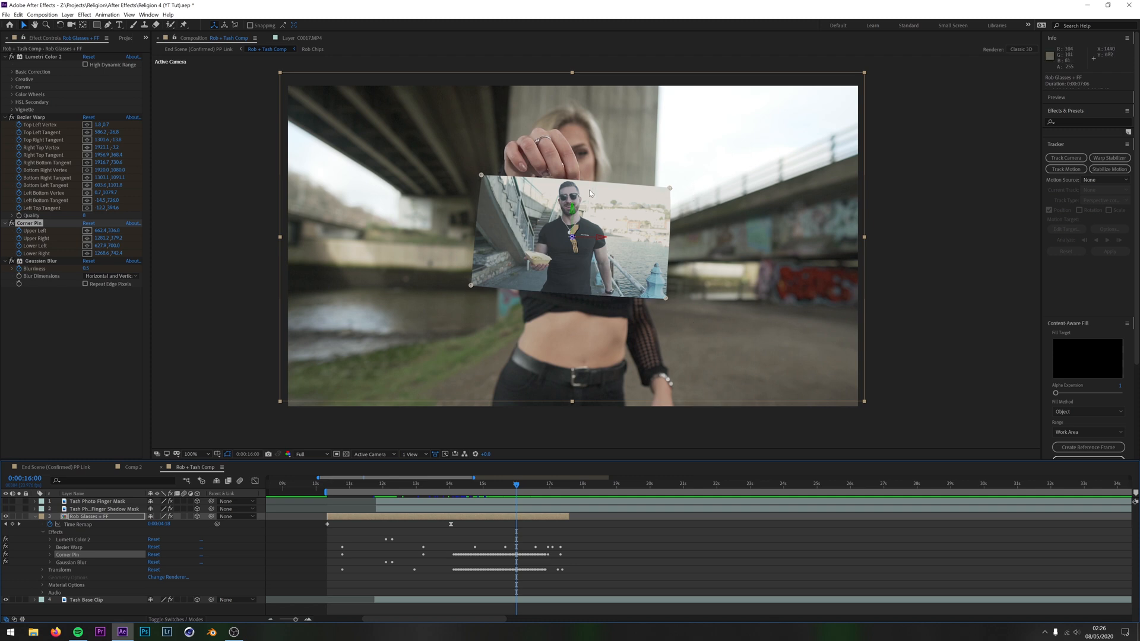
{"action": "left_click_drag", "start_coordinate": [482, 175], "coordinate": [492, 202]}
{"action": "key", "text": "ctrl+z"}
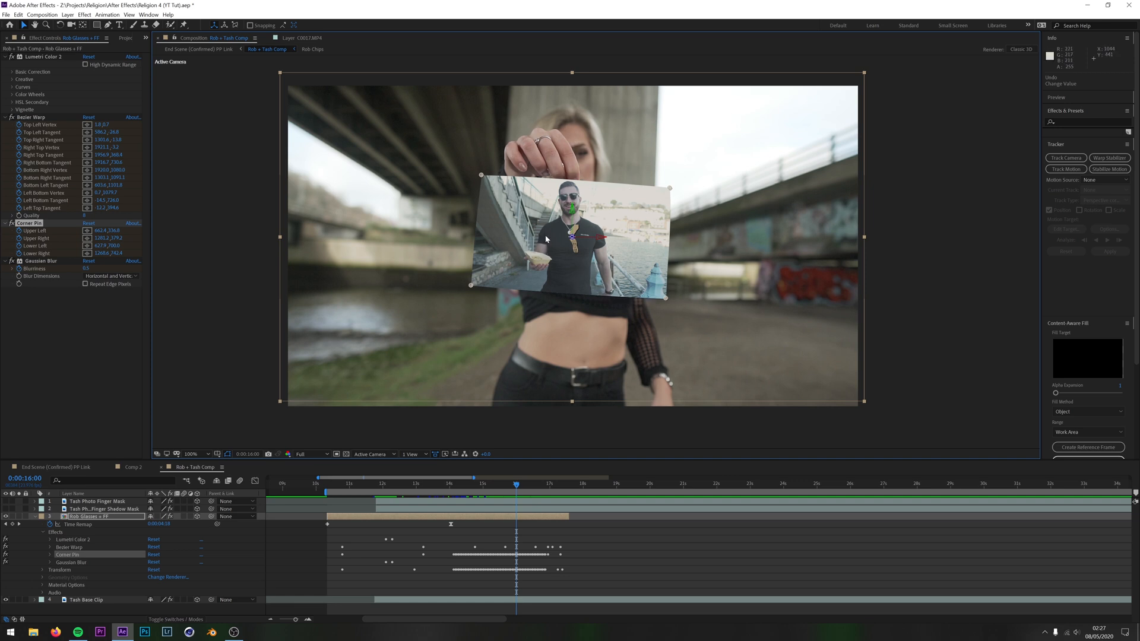
Start a motion track on the C0017.MP4 layer in Comp 2 using the Perspective corner pin track type
{"action": "left_click", "coordinate": [130, 469]}
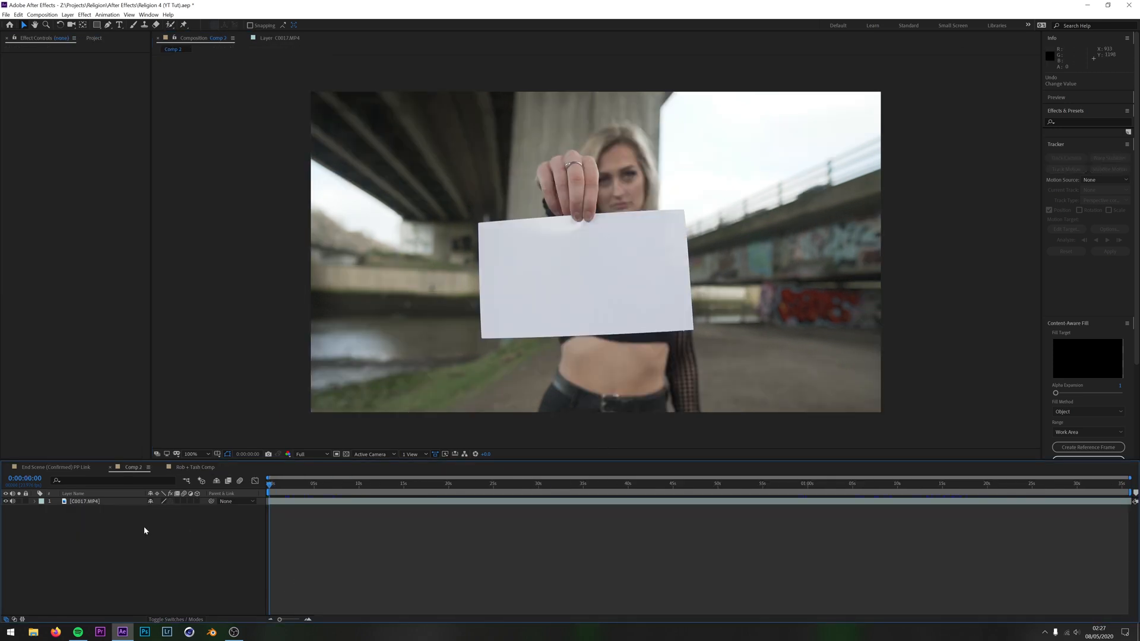
{"action": "left_click", "coordinate": [105, 501]}
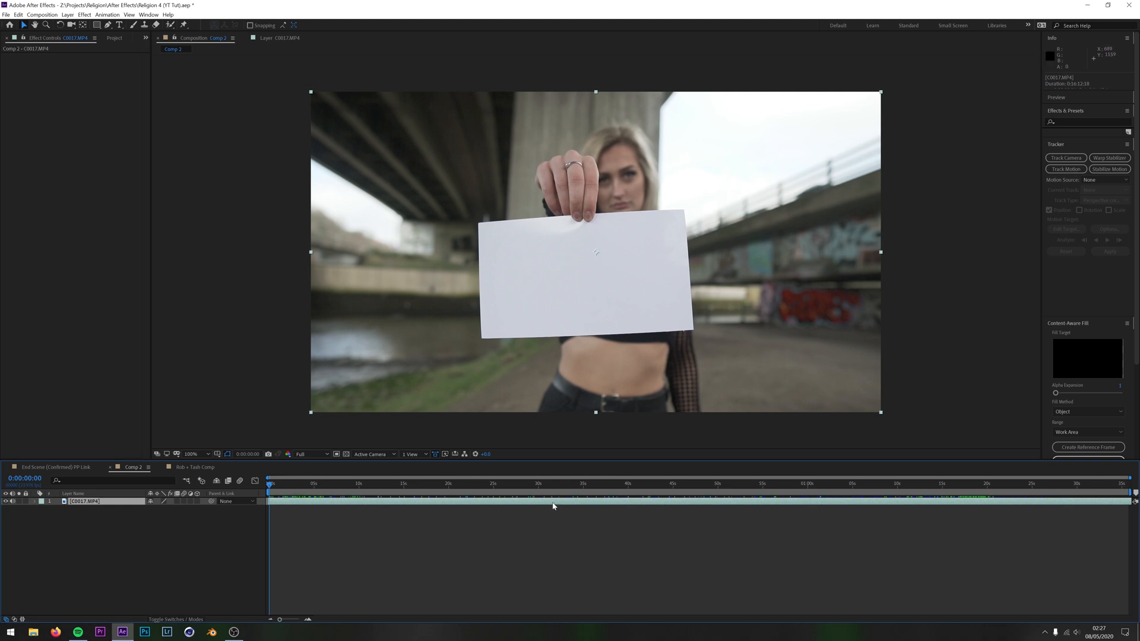
{"action": "left_click", "coordinate": [1066, 170]}
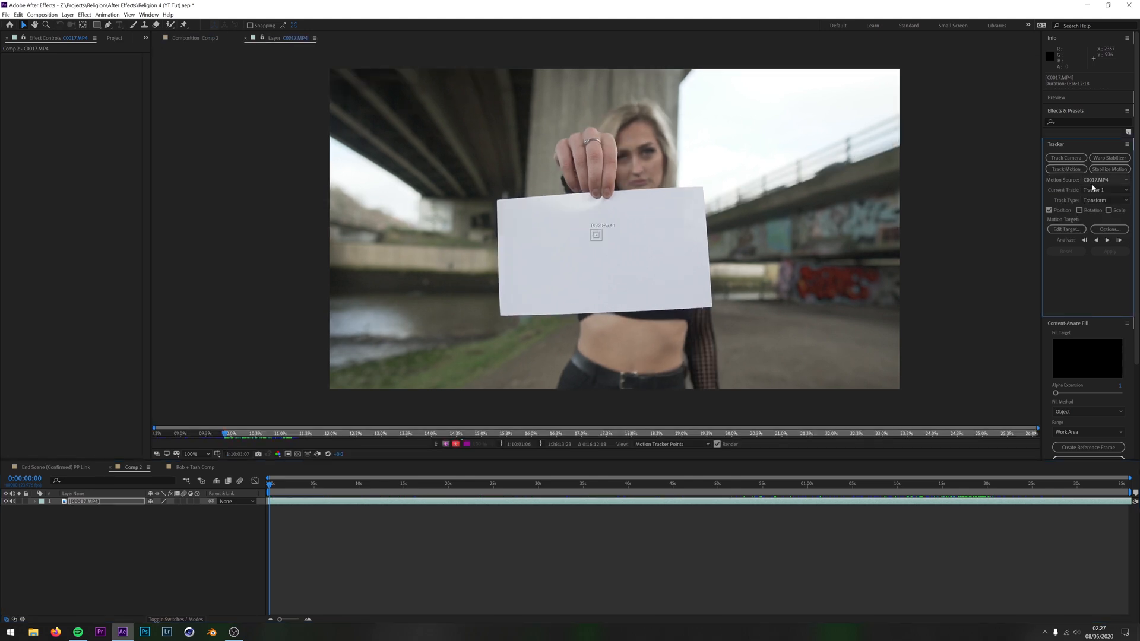
{"action": "left_click", "coordinate": [1100, 202]}
{"action": "left_click", "coordinate": [1091, 240]}
Place Track Point 1 on the blank paper's upper-left corner and Track Point 2 on its upper-right corner
{"action": "scroll", "coordinate": [580, 227], "scroll_direction": "up", "scroll_amount": 2}
{"action": "left_click_drag", "start_coordinate": [581, 226], "coordinate": [670, 279]}
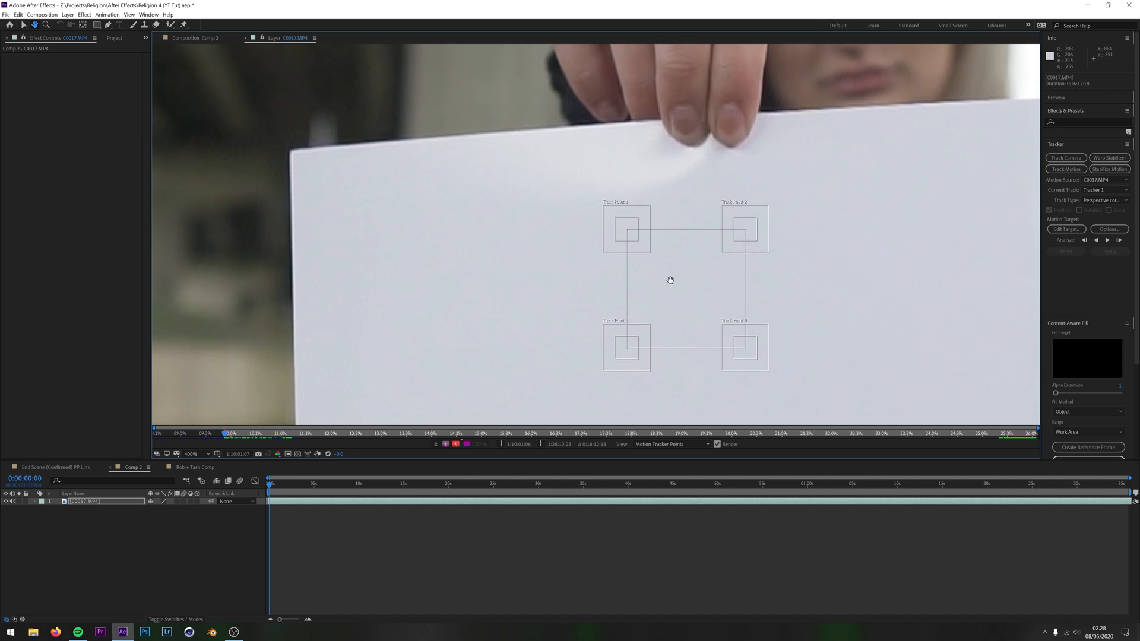
{"action": "key", "text": "v"}
{"action": "left_click_drag", "start_coordinate": [624, 228], "coordinate": [291, 152]}
{"action": "left_click_drag", "start_coordinate": [735, 236], "coordinate": [825, 206]}
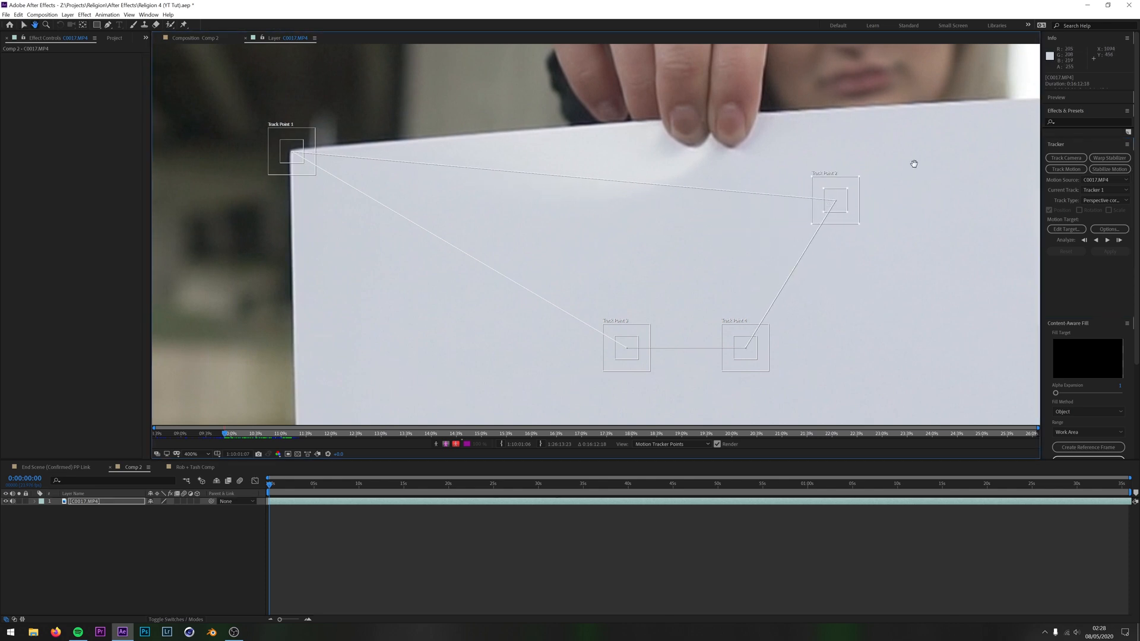
{"action": "left_click_drag", "start_coordinate": [918, 168], "coordinate": [549, 198]}
{"action": "left_click_drag", "start_coordinate": [466, 238], "coordinate": [742, 137]}
Place Track Point 3 on the paper's lower-left corner and Track Point 4 on its lower-right corner
{"action": "left_click_drag", "start_coordinate": [348, 301], "coordinate": [745, 69]}
{"action": "key", "text": "v"}
{"action": "left_click_drag", "start_coordinate": [707, 133], "coordinate": [387, 384]}
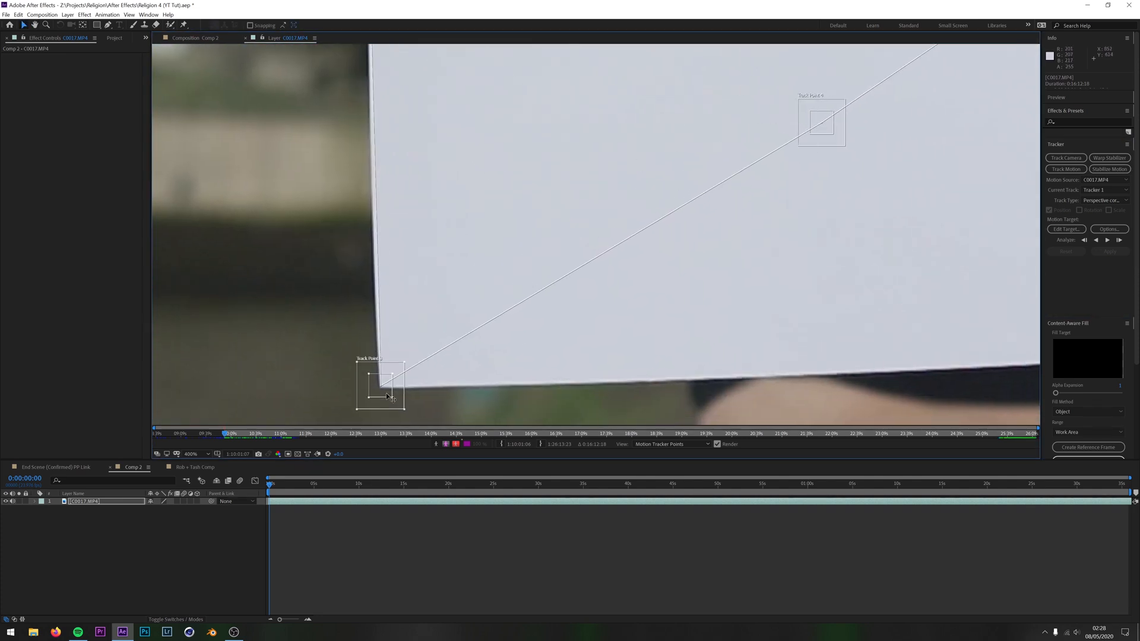
{"action": "left_click_drag", "start_coordinate": [718, 267], "coordinate": [414, 251]}
{"action": "left_click_drag", "start_coordinate": [466, 132], "coordinate": [867, 377]}
Inspect all four track points up close to check their alignment with the paper's corners
{"action": "key", "text": "h"}
{"action": "left_click_drag", "start_coordinate": [447, 335], "coordinate": [755, 276]}
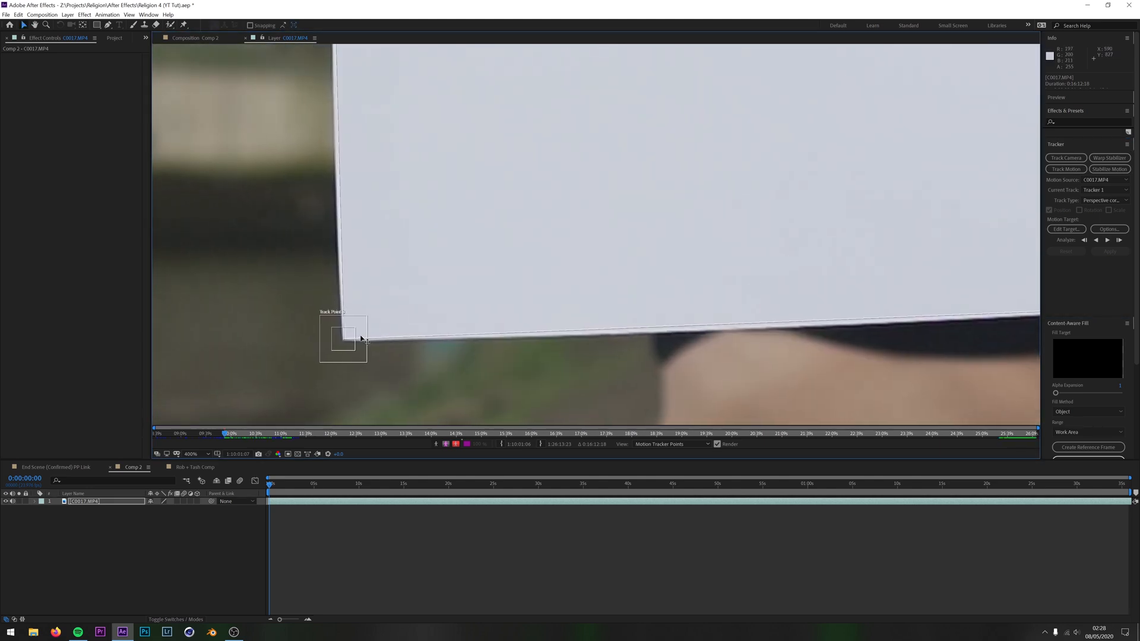
{"action": "left_click_drag", "start_coordinate": [419, 53], "coordinate": [435, 318]}
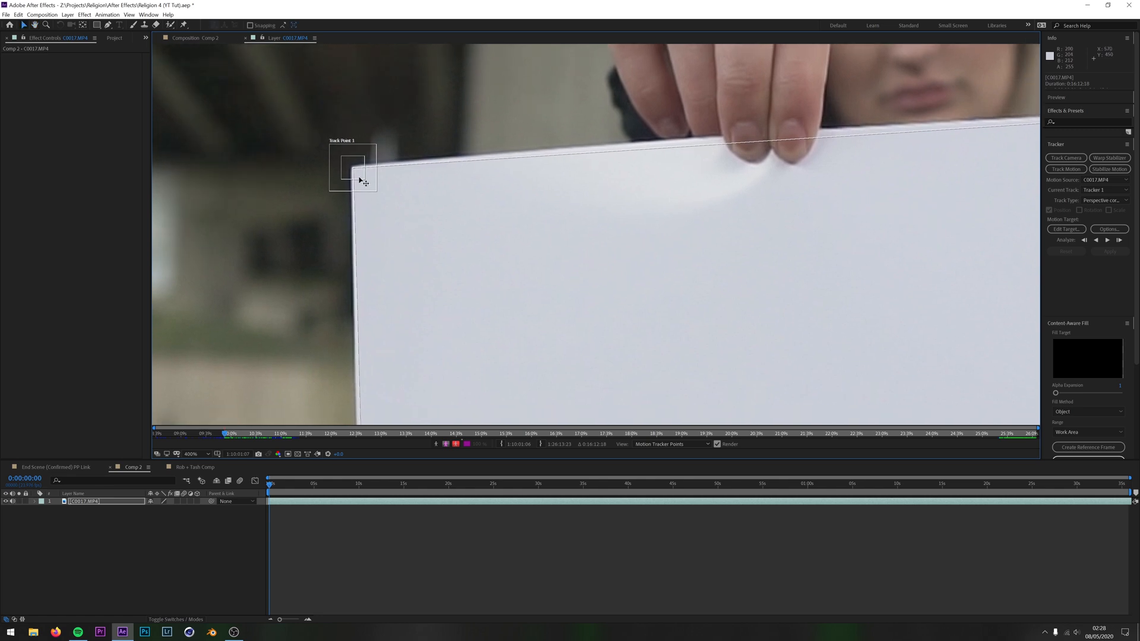
{"action": "left_click_drag", "start_coordinate": [360, 178], "coordinate": [445, 189]}
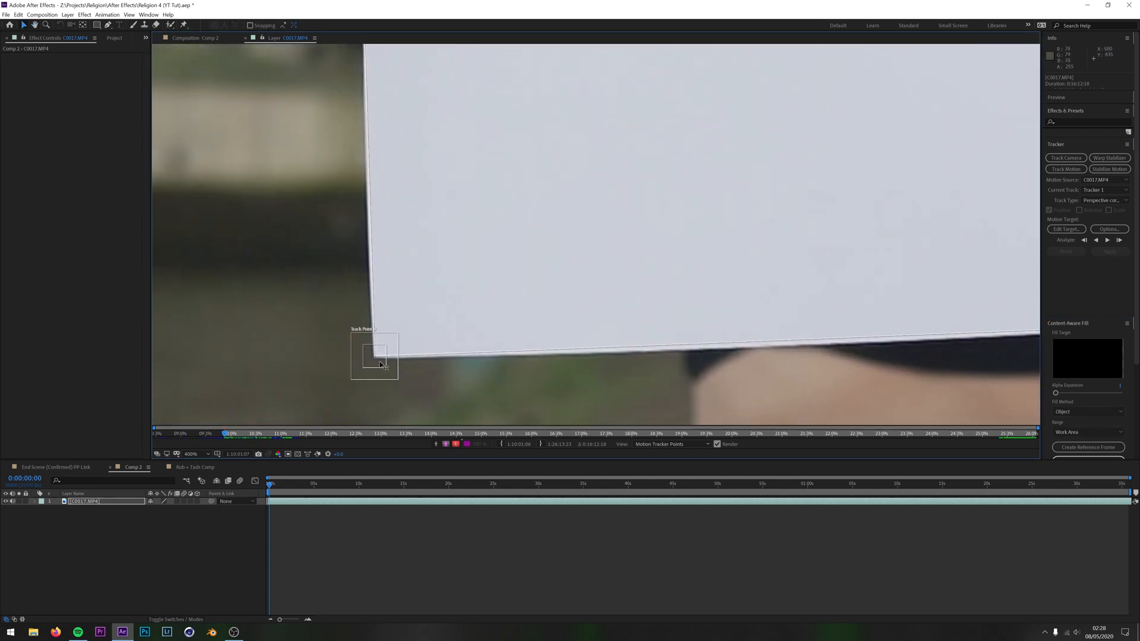
{"action": "left_click_drag", "start_coordinate": [1009, 284], "coordinate": [682, 279]}
{"action": "key", "text": "v"}
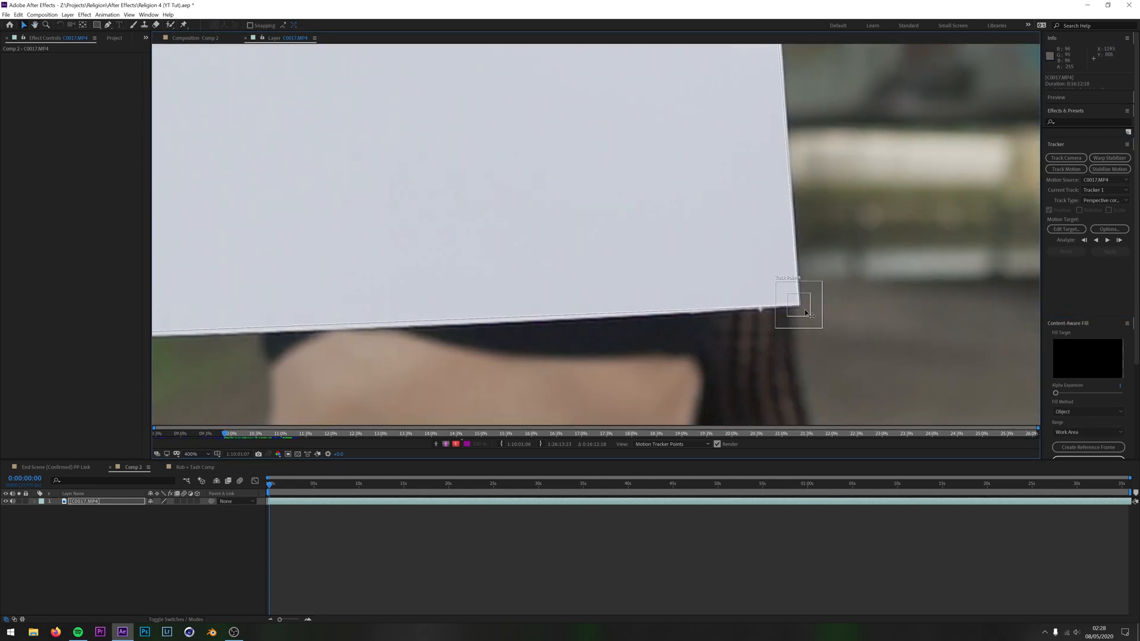
{"action": "key", "text": "h"}
{"action": "left_click_drag", "start_coordinate": [707, 176], "coordinate": [574, 241]}
{"action": "key", "text": "v"}
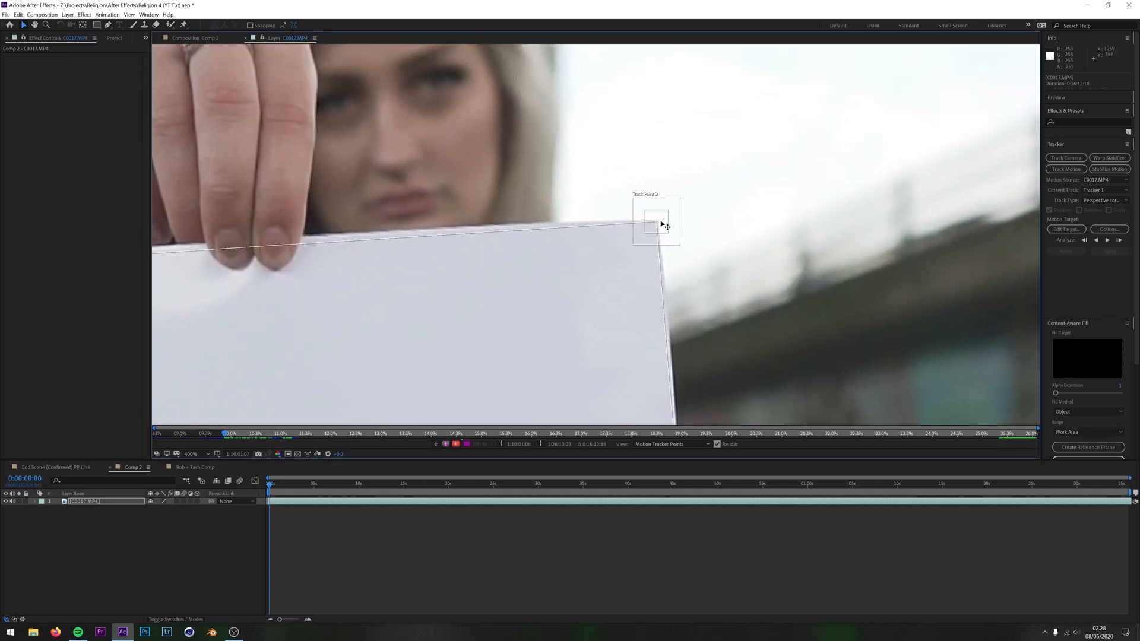
{"action": "key", "text": "slash"}
{"action": "left_click_drag", "start_coordinate": [531, 280], "coordinate": [588, 237]}
Analyze the four-point track forward from the clip's start and stop it at about 0:00:04:18
{"action": "scroll", "coordinate": [660, 224], "scroll_direction": "up", "scroll_amount": 2}
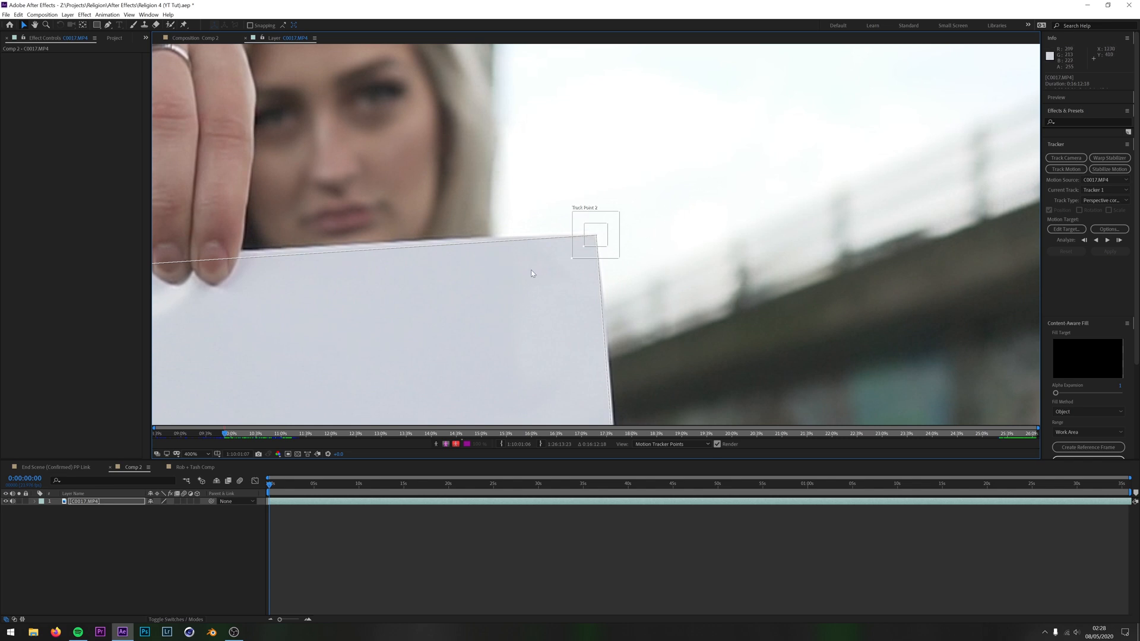
{"action": "scroll", "coordinate": [623, 234], "scroll_direction": "down", "scroll_amount": 4}
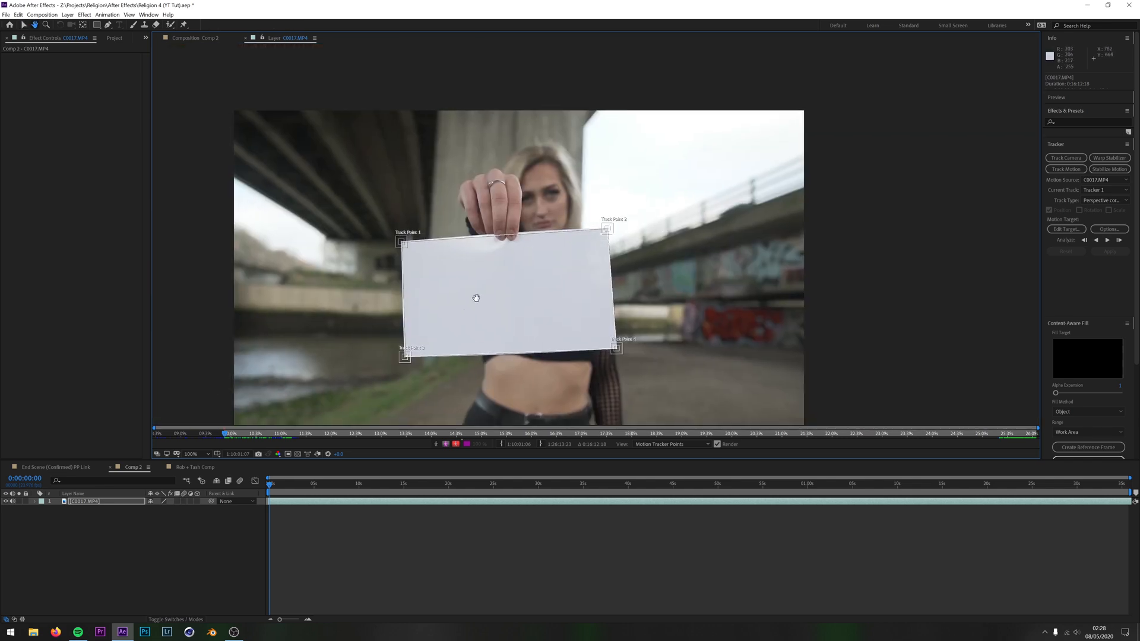
{"action": "left_click_drag", "start_coordinate": [476, 297], "coordinate": [504, 267]}
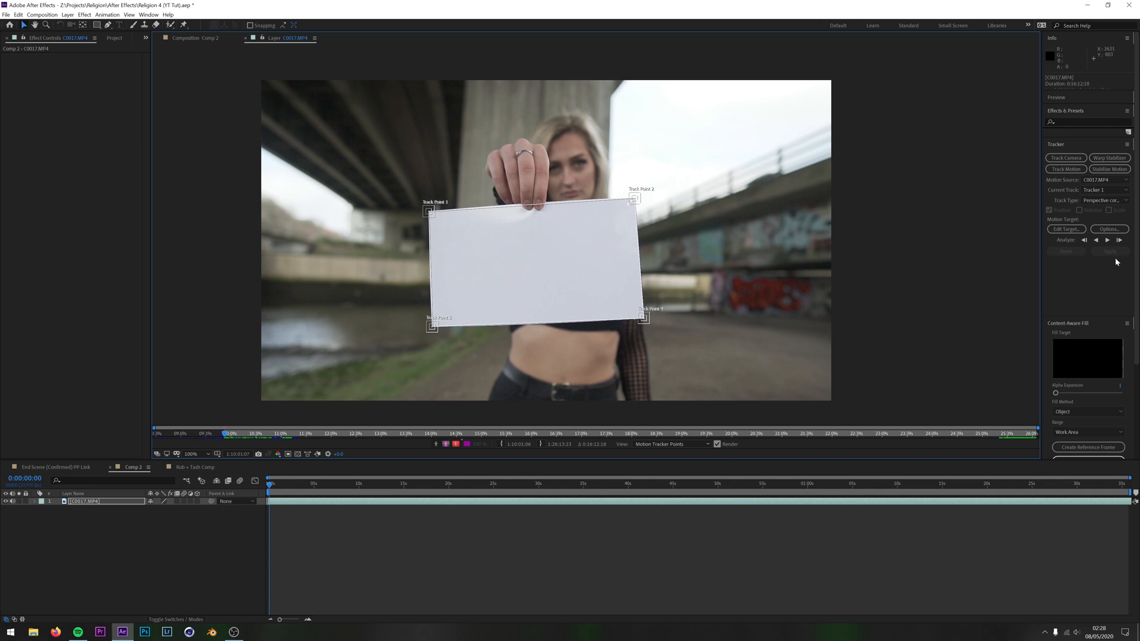
{"action": "left_click", "coordinate": [1108, 241]}
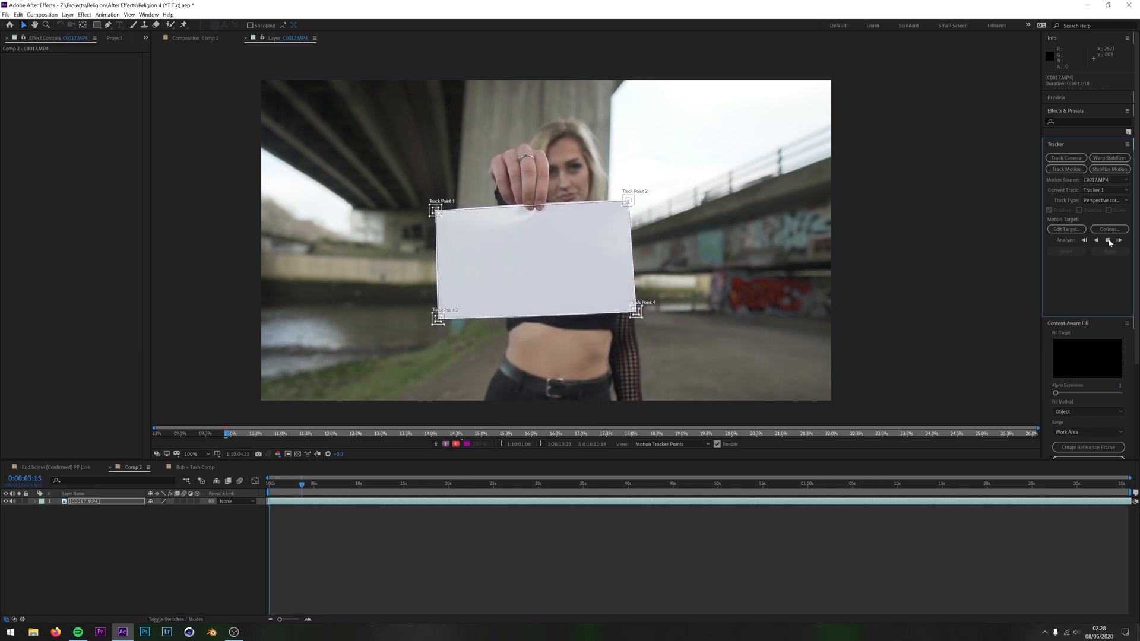
{"action": "left_click", "coordinate": [1108, 240]}
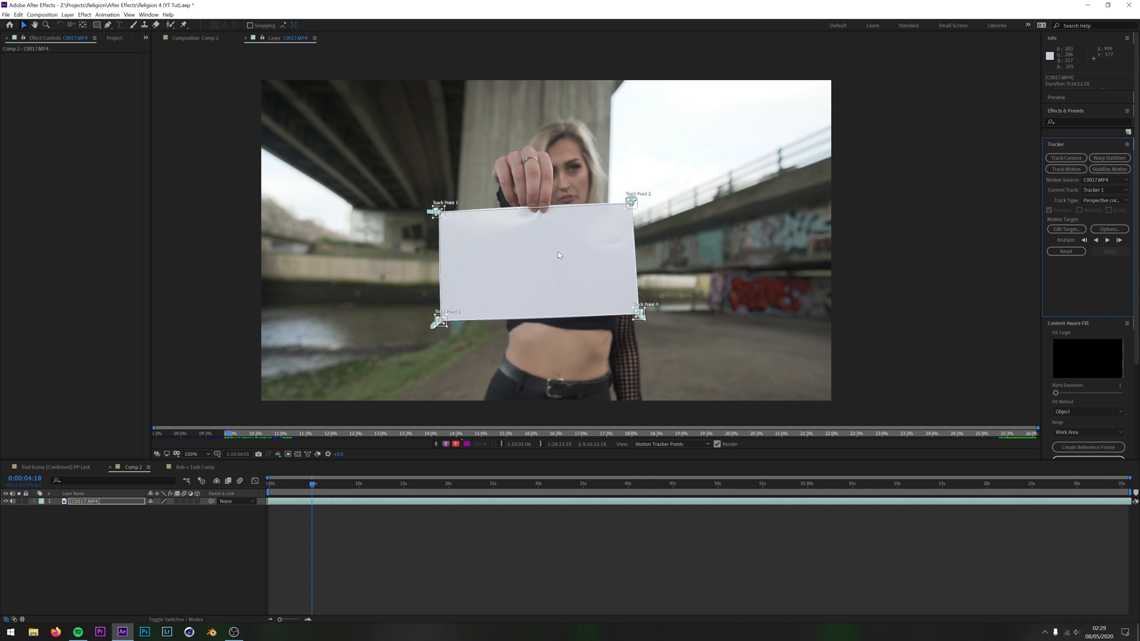
Duplicate the C0017.MP4 layer and rename the upper copy Photo
{"action": "left_click", "coordinate": [170, 527]}
{"action": "left_click", "coordinate": [96, 505]}
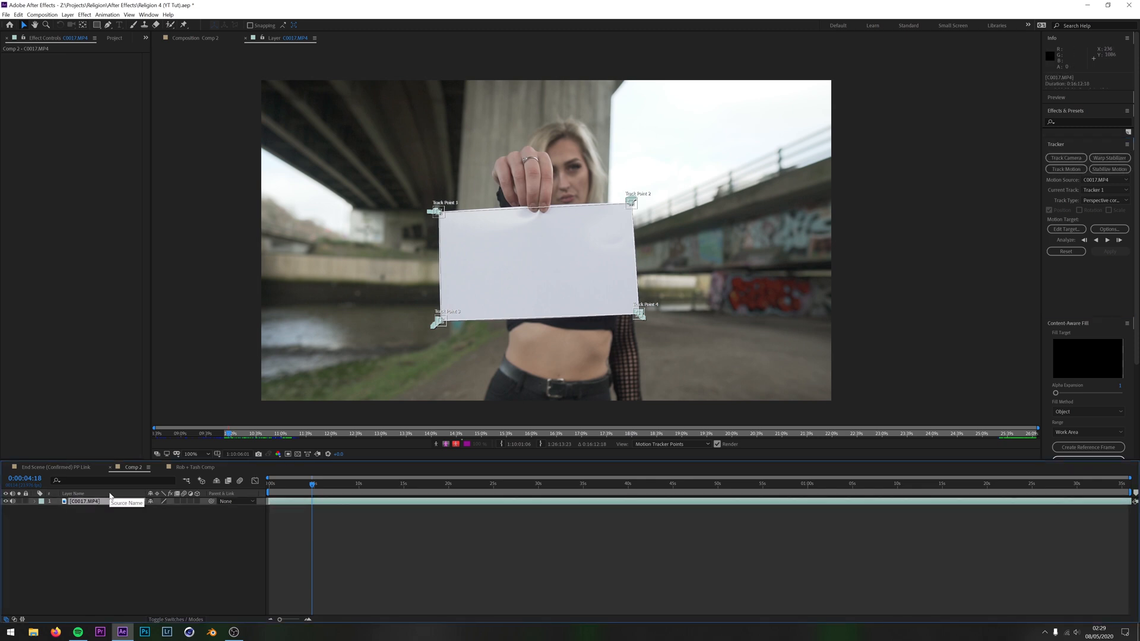
{"action": "key", "text": "ctrl+d"}
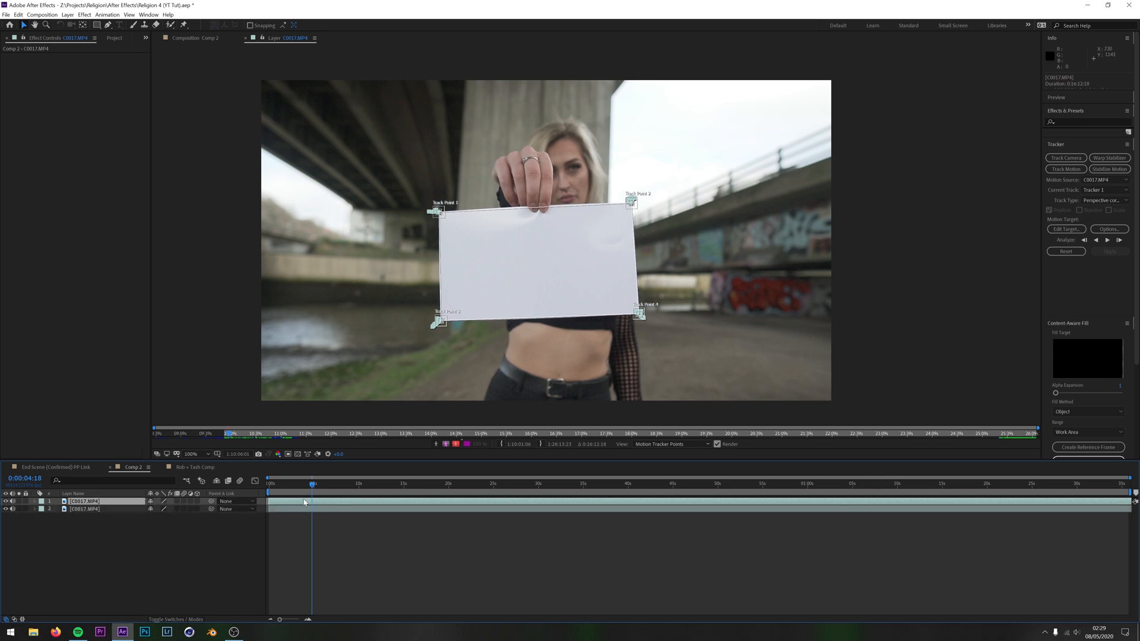
{"action": "right_click", "coordinate": [95, 504]}
{"action": "left_click", "coordinate": [107, 503]}
{"action": "type", "text": "Photo"}
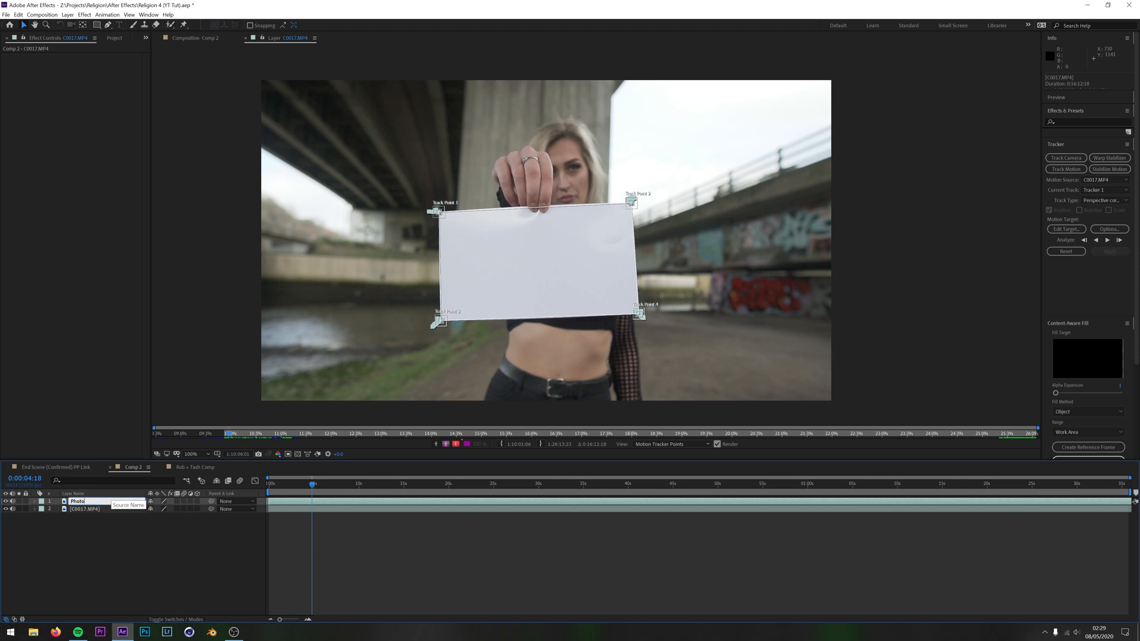
{"action": "key", "text": "Return"}
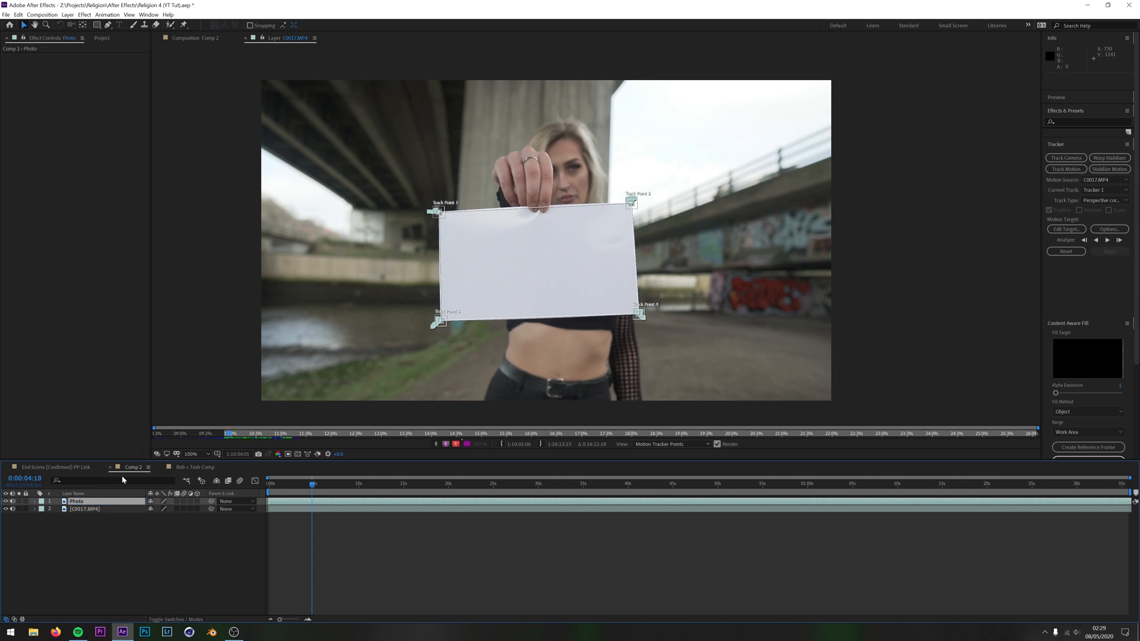
Set the C0017.MP4 tracker's motion target to the Photo layer and apply the tracking data
{"action": "left_click", "coordinate": [323, 511]}
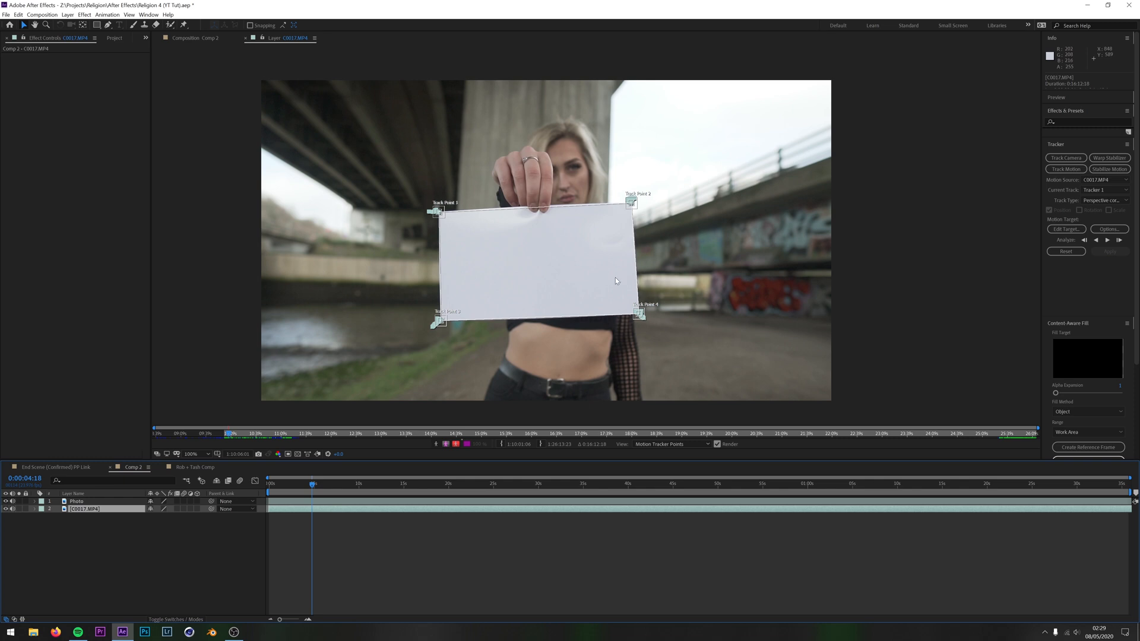
{"action": "left_click", "coordinate": [1078, 230]}
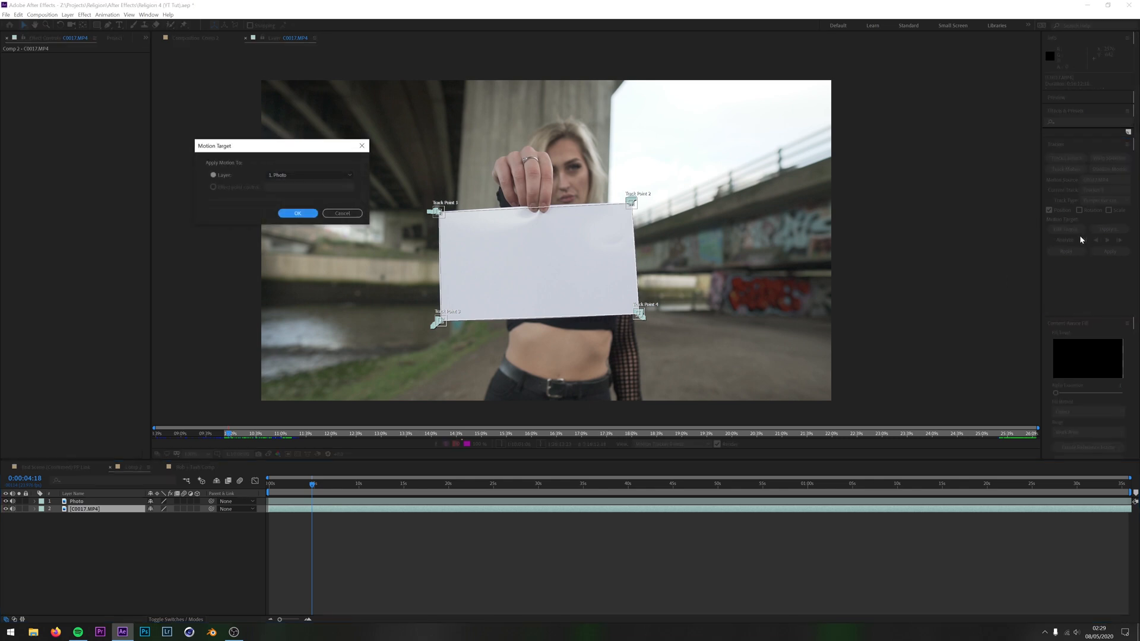
{"action": "left_click_drag", "start_coordinate": [348, 141], "coordinate": [242, 143]}
{"action": "left_click", "coordinate": [184, 176]}
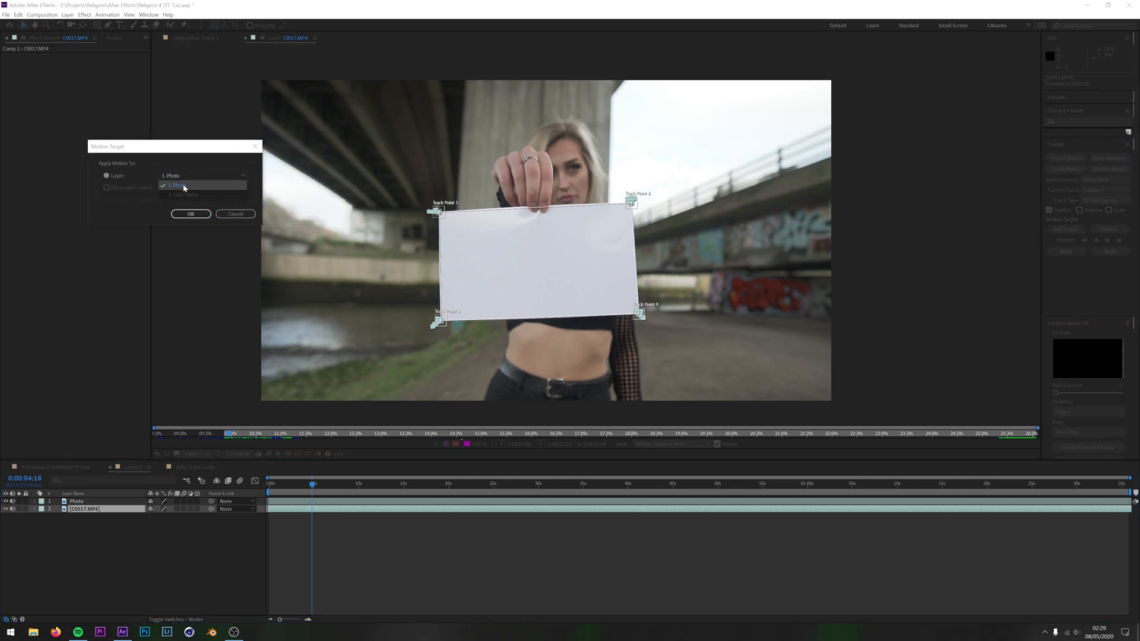
{"action": "left_click", "coordinate": [184, 186]}
{"action": "left_click", "coordinate": [191, 214]}
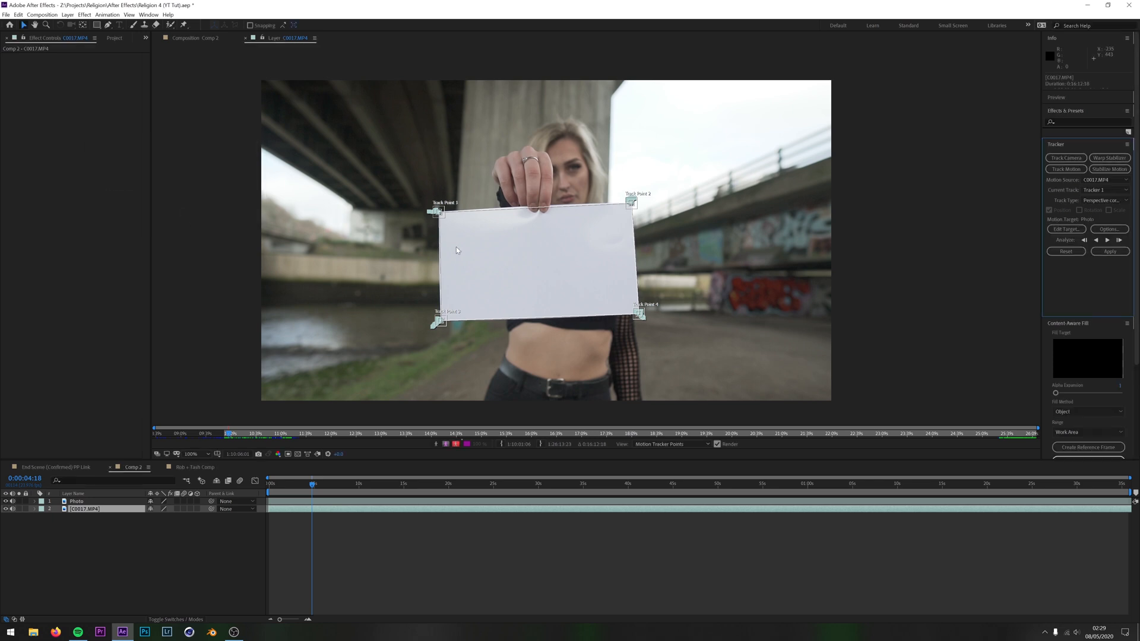
{"action": "left_click", "coordinate": [1109, 251]}
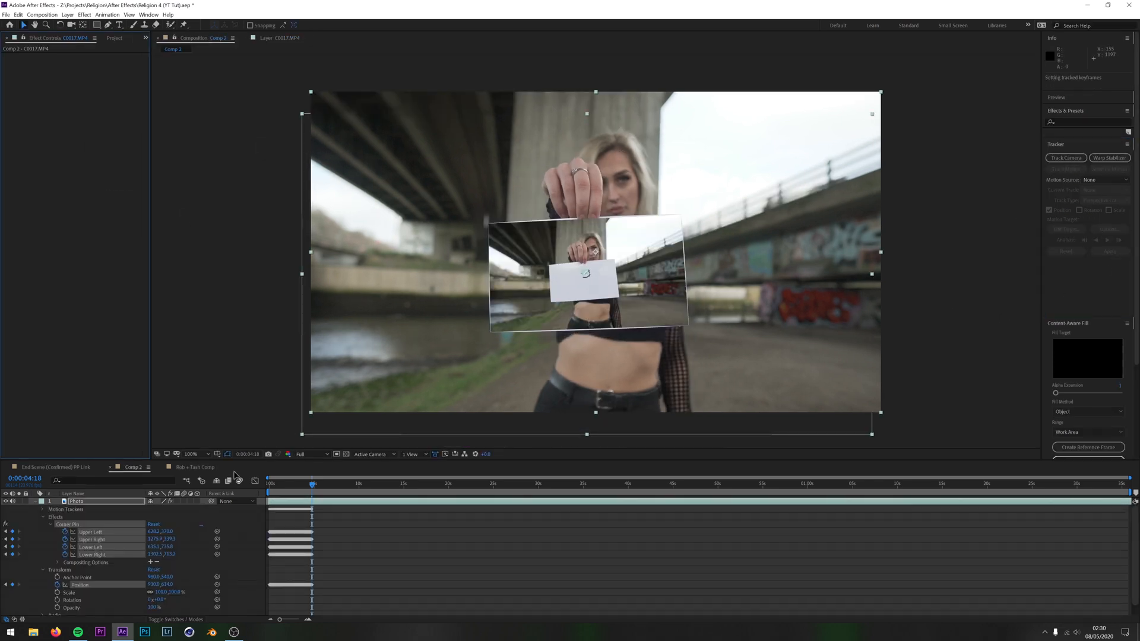
Collapse the Photo layer's properties and compare the frame with the corner-pinned layer hidden and visible
{"action": "left_click", "coordinate": [34, 501]}
{"action": "key", "text": "ctrl+a"}
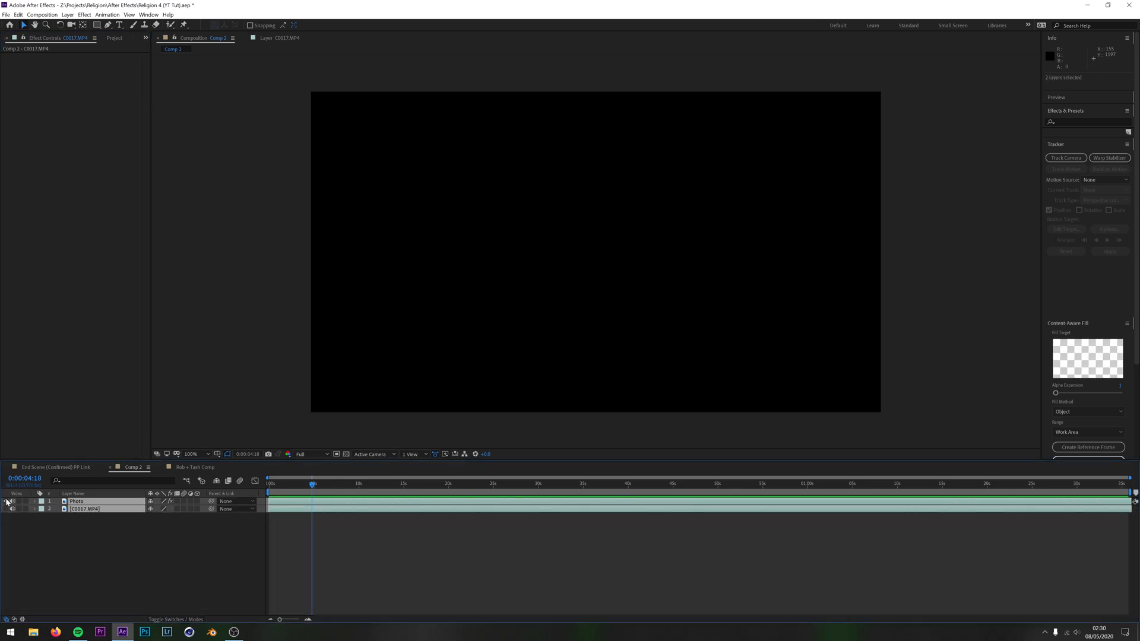
{"action": "left_click", "coordinate": [16, 526]}
{"action": "left_click", "coordinate": [6, 501]}
{"action": "left_click", "coordinate": [5, 501]}
{"action": "left_click", "coordinate": [6, 501]}
{"action": "left_click", "coordinate": [6, 501]}
{"action": "left_click", "coordinate": [6, 501]}
{"action": "left_click", "coordinate": [6, 501]}
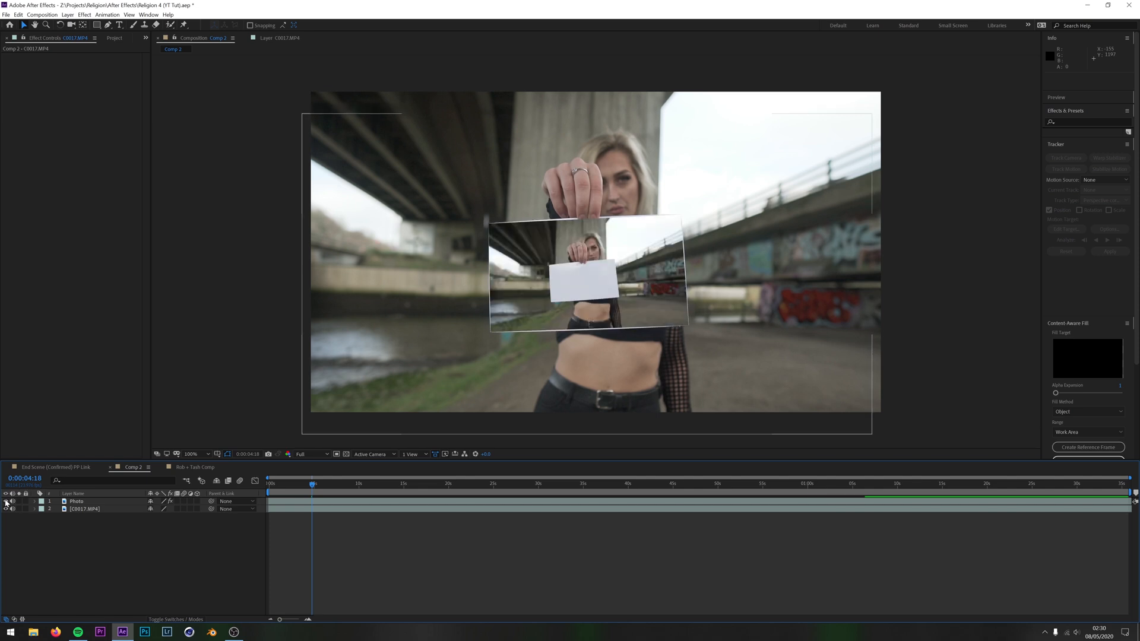
{"action": "left_click", "coordinate": [6, 501]}
{"action": "left_click", "coordinate": [5, 501]}
{"action": "left_click", "coordinate": [6, 501]}
{"action": "left_click", "coordinate": [6, 501]}
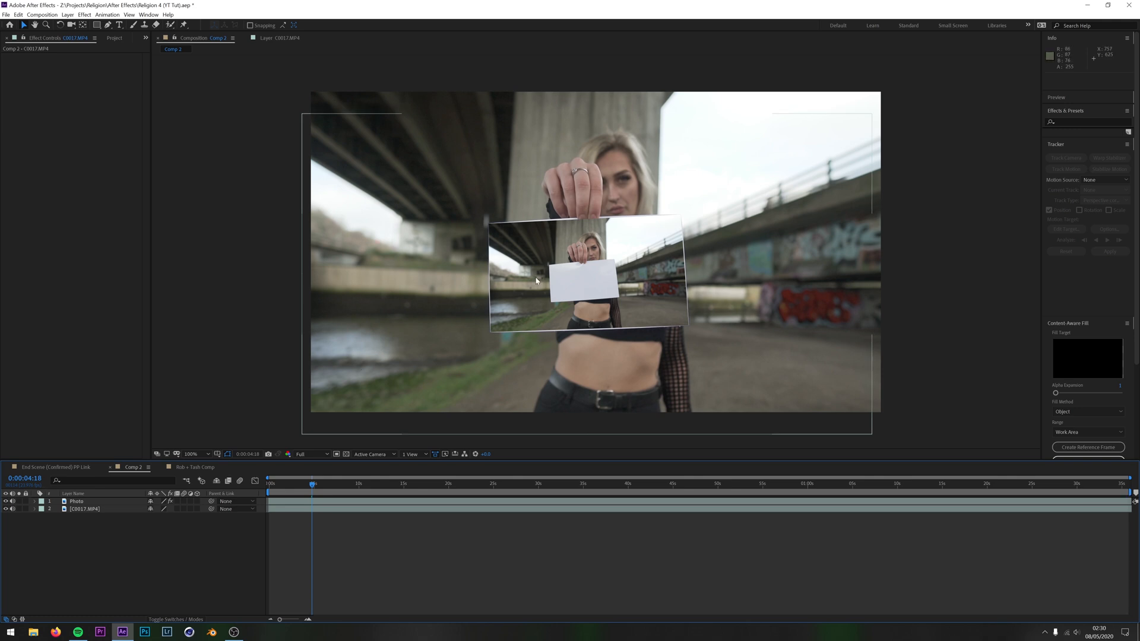
{"action": "left_click", "coordinate": [6, 501]}
{"action": "left_click", "coordinate": [6, 501]}
Return to 0:00:00:00 and hide the Photo layer, and close Comp 2
{"action": "left_click_drag", "start_coordinate": [309, 488], "coordinate": [269, 499]}
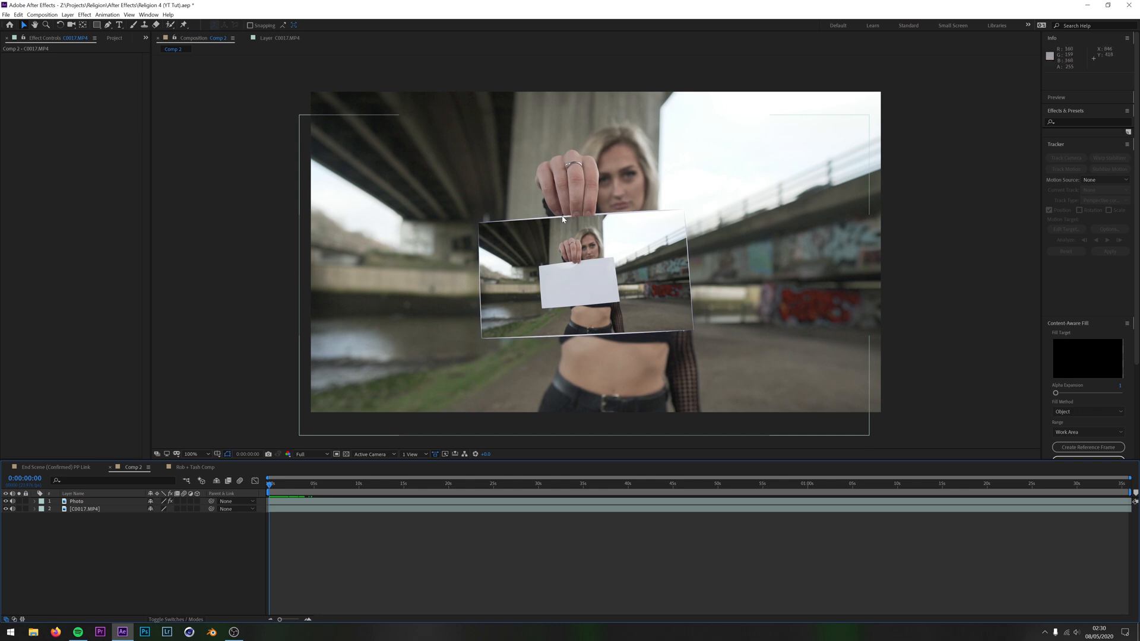
{"action": "left_click", "coordinate": [6, 501]}
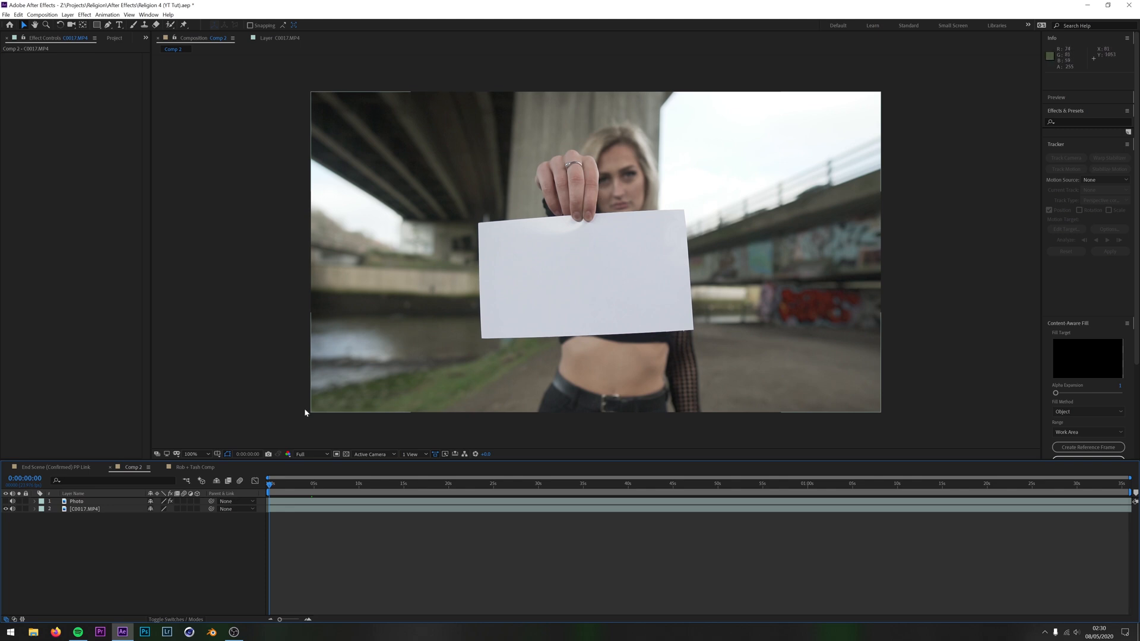
{"action": "left_click", "coordinate": [112, 468]}
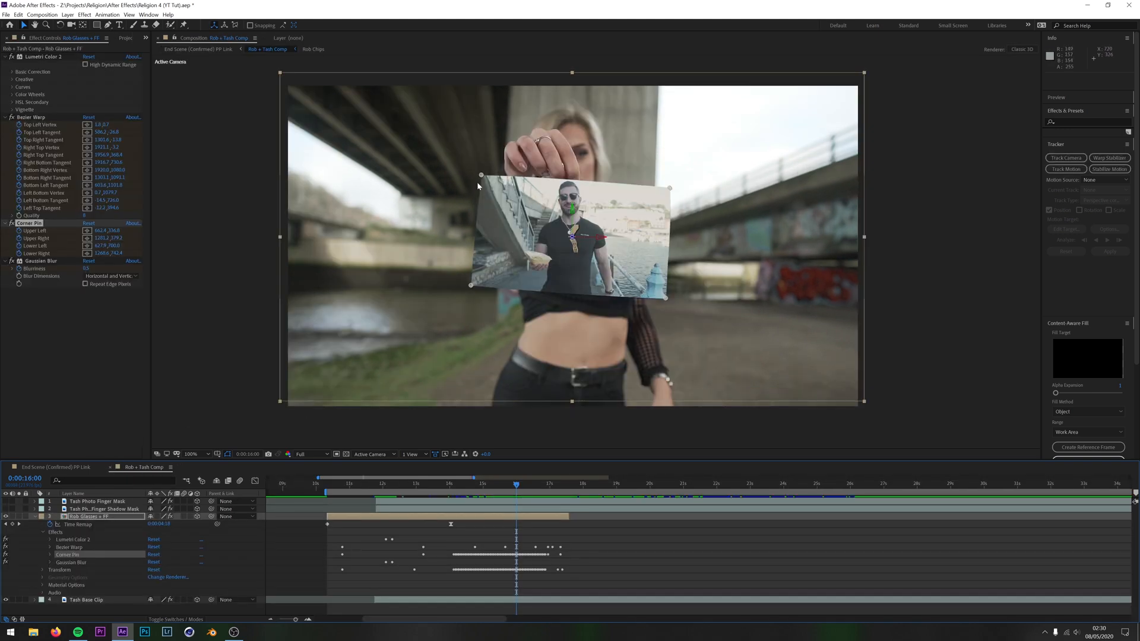
Compare layer 3 with its Bezier Warp effect off and on, and move the playhead to 0:00:16:13
{"action": "left_click", "coordinate": [5, 547]}
{"action": "left_click", "coordinate": [6, 547]}
{"action": "left_click", "coordinate": [5, 547]}
{"action": "left_click", "coordinate": [5, 546]}
{"action": "left_click", "coordinate": [5, 546]}
{"action": "left_click", "coordinate": [5, 547]}
{"action": "left_click", "coordinate": [5, 546]}
{"action": "left_click", "coordinate": [5, 546]}
{"action": "left_click_drag", "start_coordinate": [524, 488], "coordinate": [537, 494]}
{"action": "key", "text": "Page_Up"}
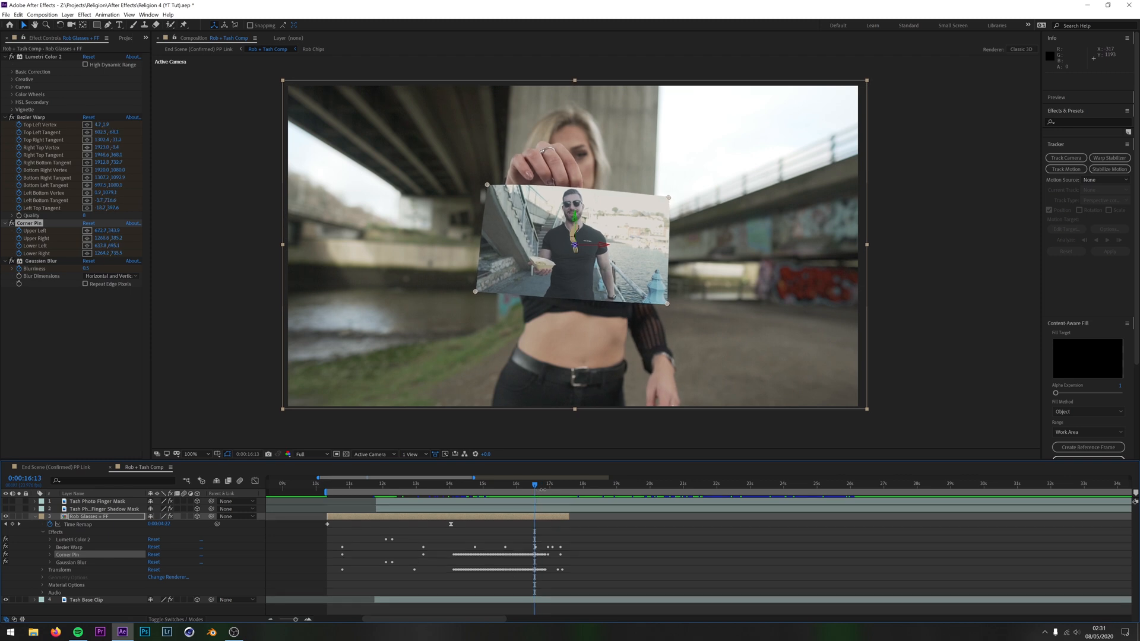
Compare the photo's upper edge up close with layer 3's Bezier Warp effect off and on
{"action": "left_click", "coordinate": [5, 549]}
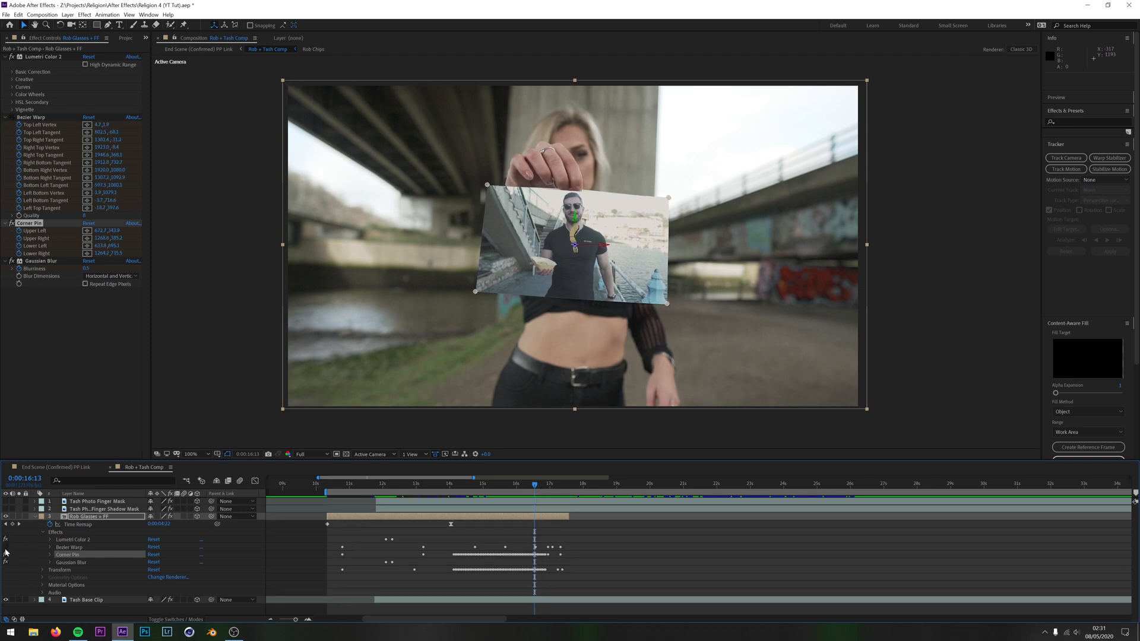
{"action": "scroll", "coordinate": [603, 369], "scroll_direction": "up", "scroll_amount": 4}
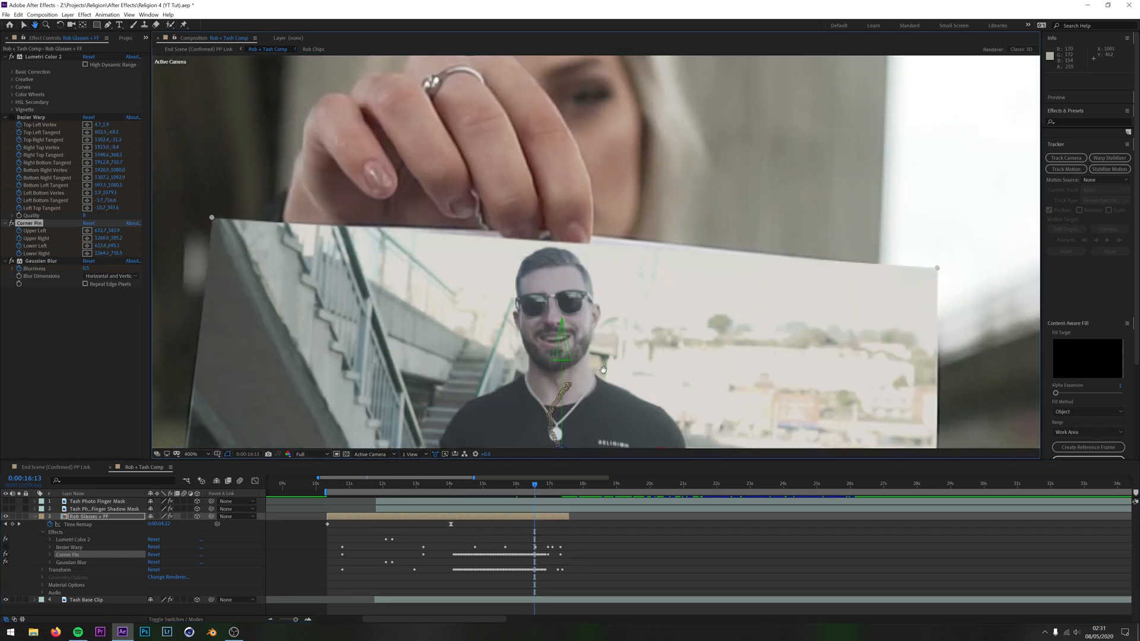
{"action": "left_click_drag", "start_coordinate": [604, 369], "coordinate": [666, 333]}
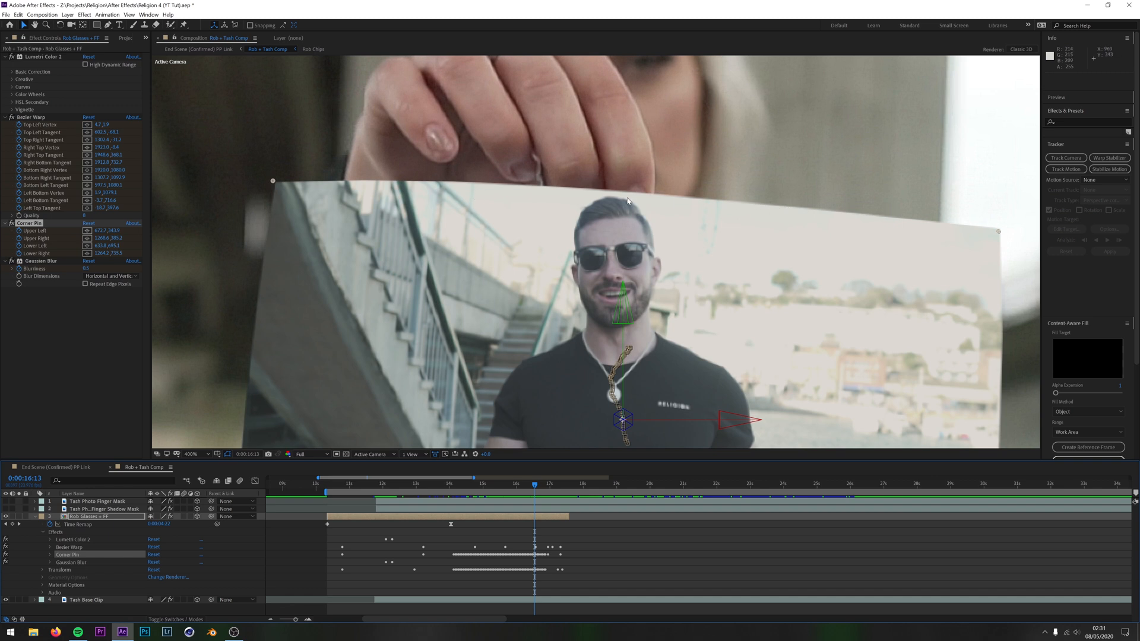
{"action": "scroll", "coordinate": [629, 201], "scroll_direction": "down", "scroll_amount": 2}
{"action": "key", "text": "v"}
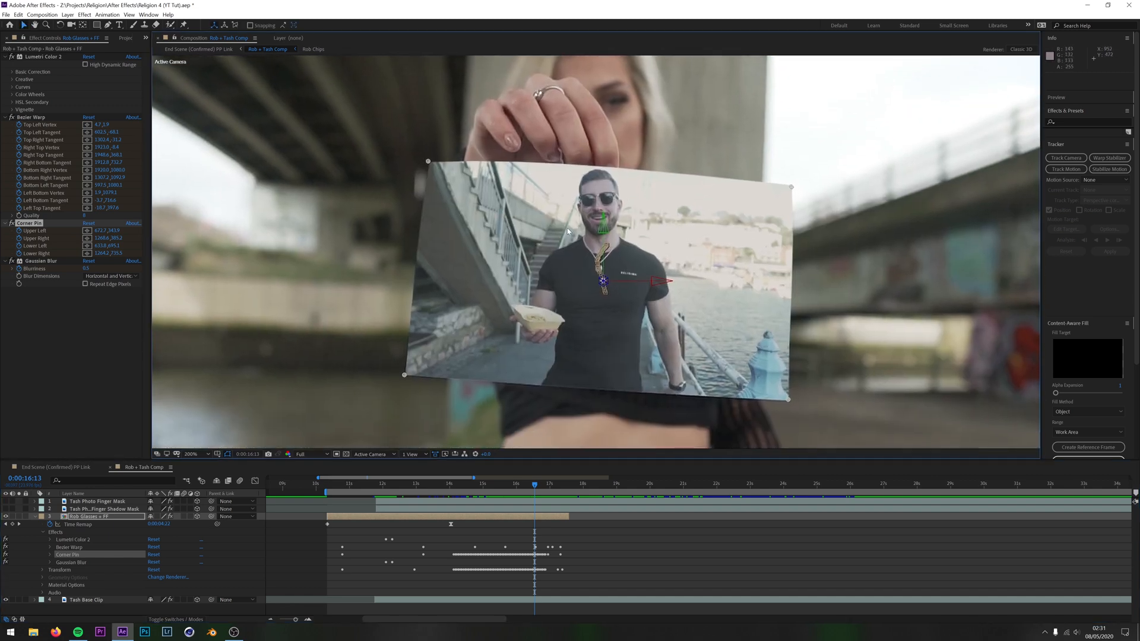
Expand layer 3's Bezier Warp properties, examine their keyframes, and step back to the keyframes at 0:00:14:17
{"action": "left_click", "coordinate": [73, 547]}
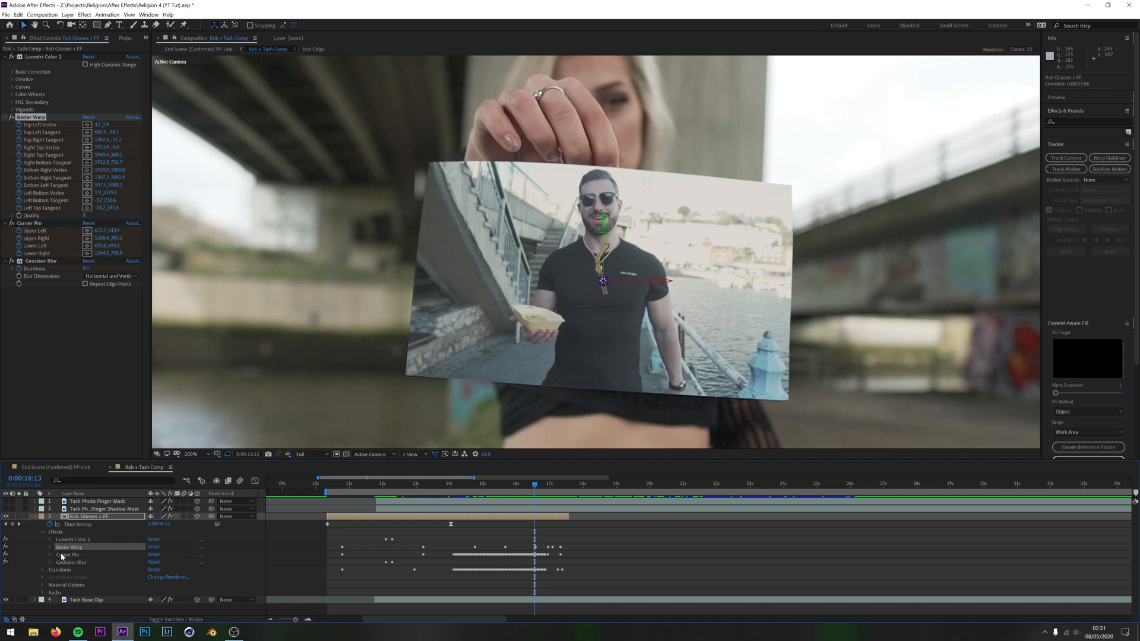
{"action": "left_click", "coordinate": [49, 547]}
{"action": "scroll", "coordinate": [558, 550], "scroll_direction": "down", "scroll_amount": 3}
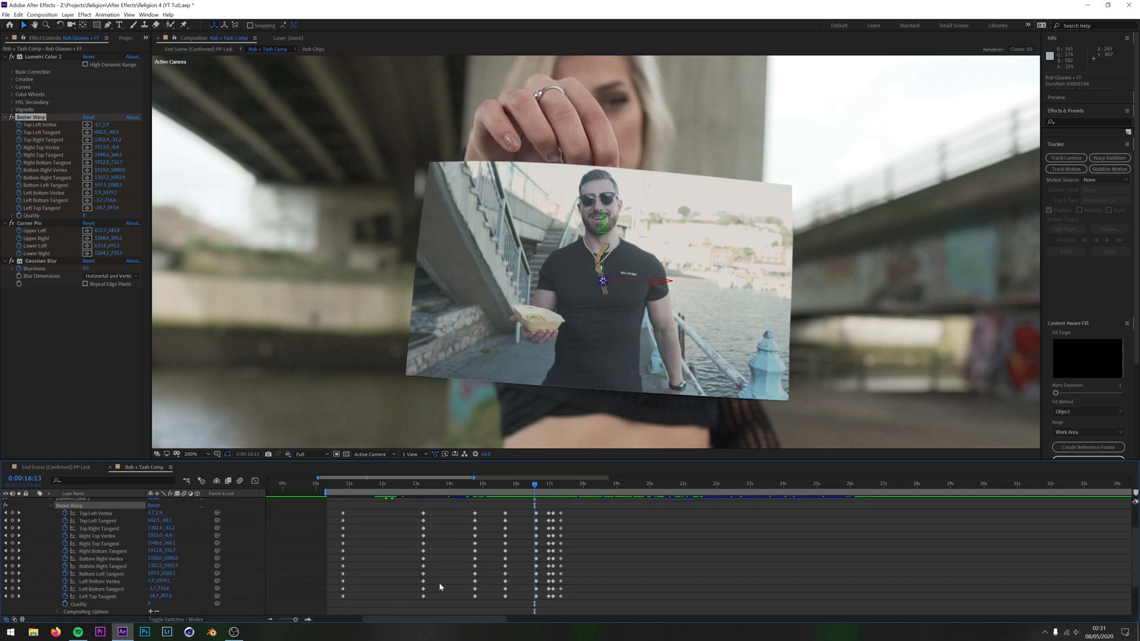
{"action": "scroll", "coordinate": [629, 543], "scroll_direction": "down", "scroll_amount": 2}
{"action": "scroll", "coordinate": [641, 552], "scroll_direction": "left", "scroll_amount": 3}
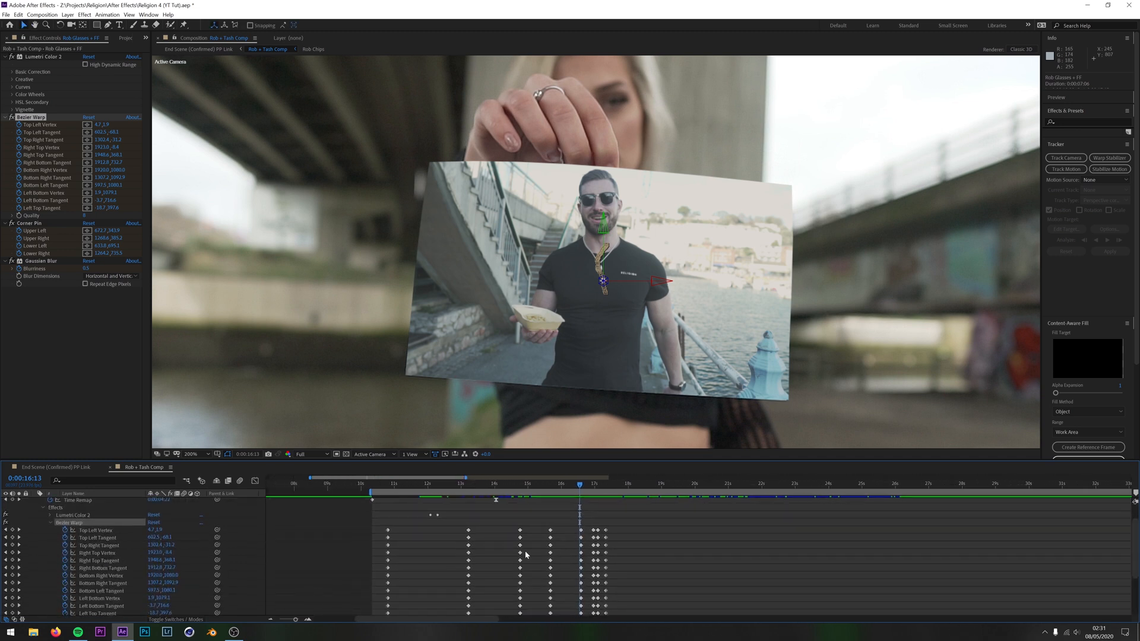
{"action": "scroll", "coordinate": [537, 537], "scroll_direction": "up", "scroll_amount": 1}
{"action": "scroll", "coordinate": [543, 546], "scroll_direction": "left", "scroll_amount": 1}
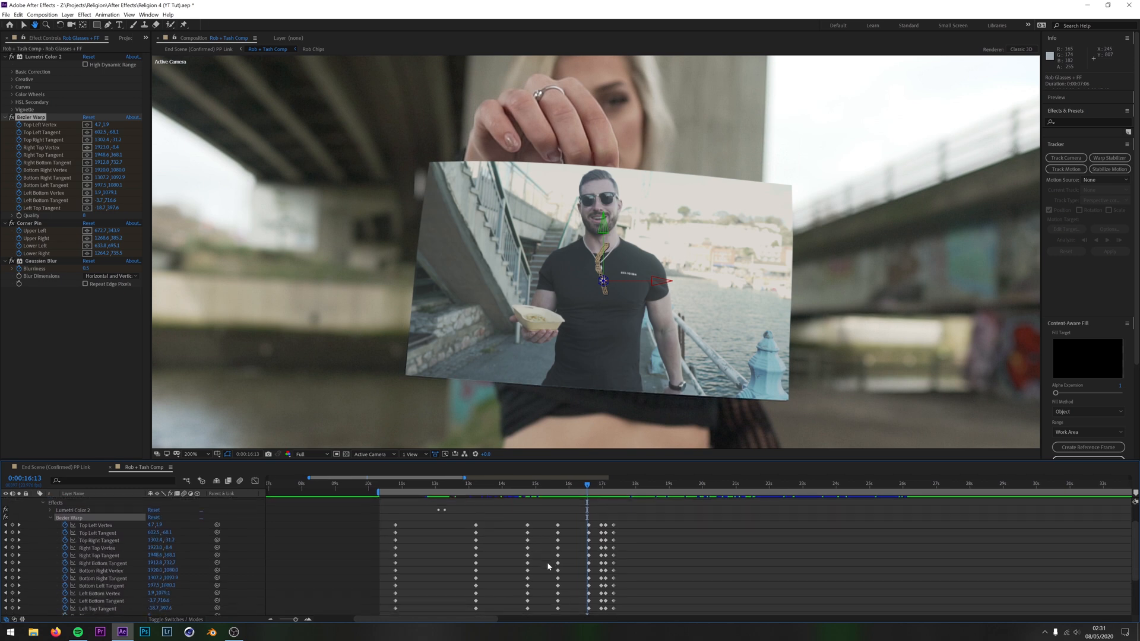
{"action": "scroll", "coordinate": [596, 547], "scroll_direction": "up", "scroll_amount": 3}
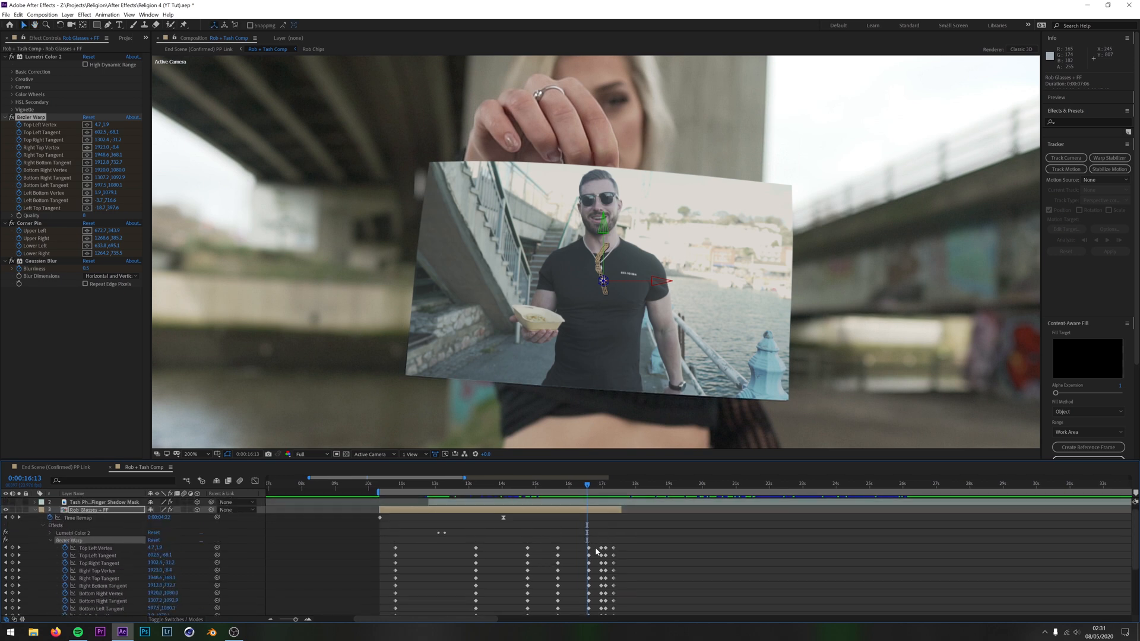
{"action": "key", "text": "j"}
{"action": "key", "text": "j"}
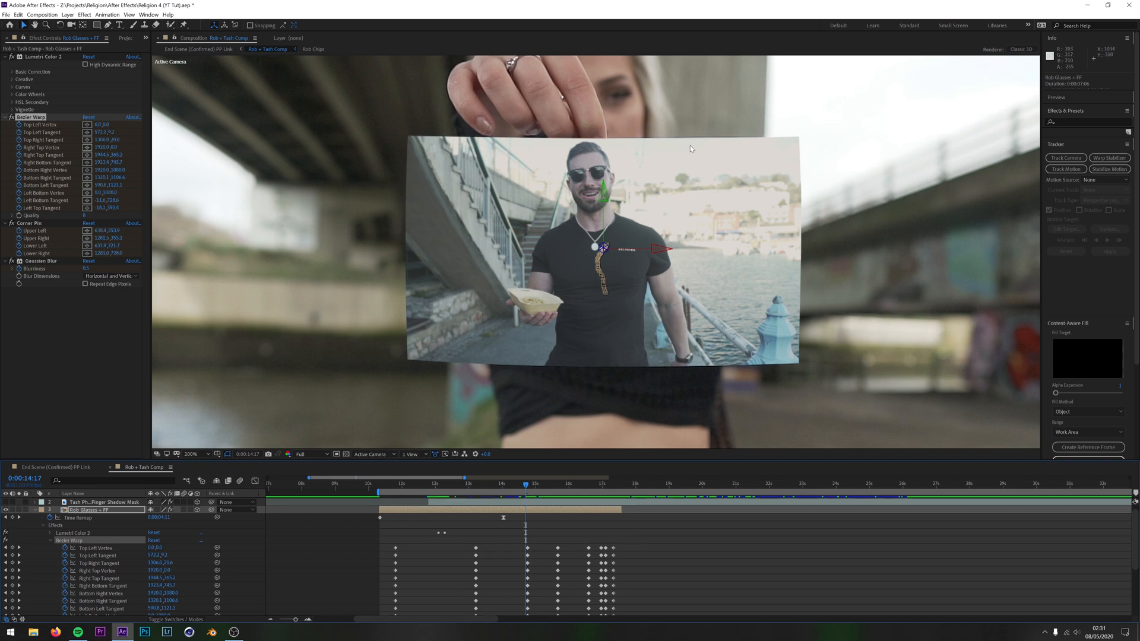
At 0:00:15:09, try pulling the Bezier Warp's Right Top Tangent inward on the photo layer, and undo the change
{"action": "left_click", "coordinate": [119, 510]}
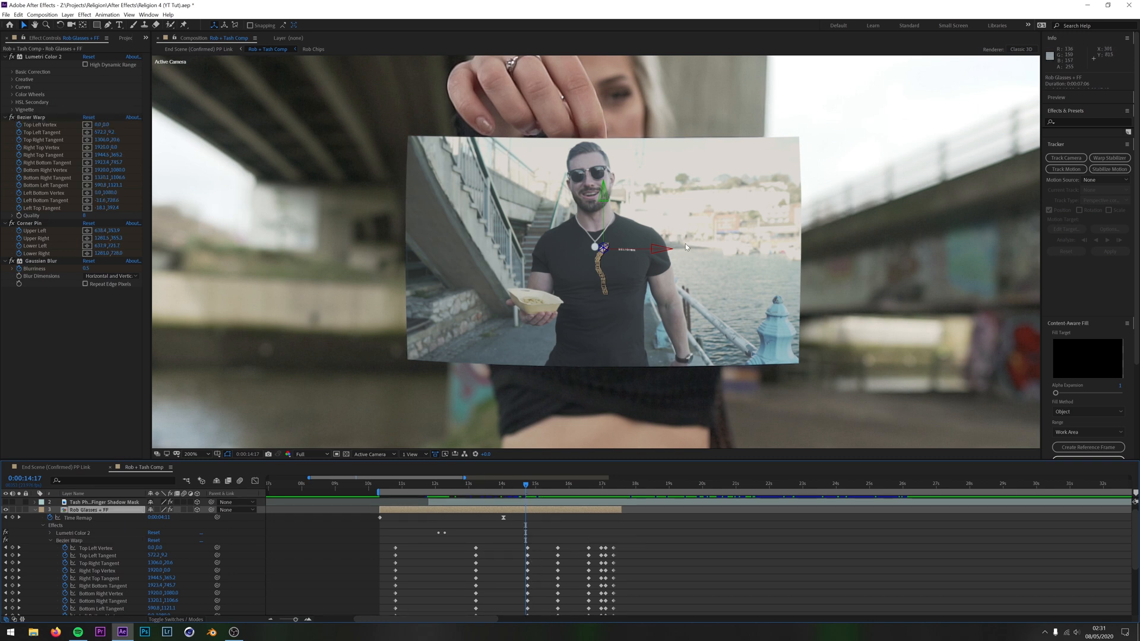
{"action": "mouse_move", "coordinate": [546, 492]}
{"action": "left_mouse_down"}
{"action": "mouse_move", "coordinate": [600, 508]}
{"action": "mouse_move", "coordinate": [547, 508]}
{"action": "left_mouse_up"}
{"action": "scroll", "coordinate": [620, 220], "scroll_direction": "down", "scroll_amount": 4}
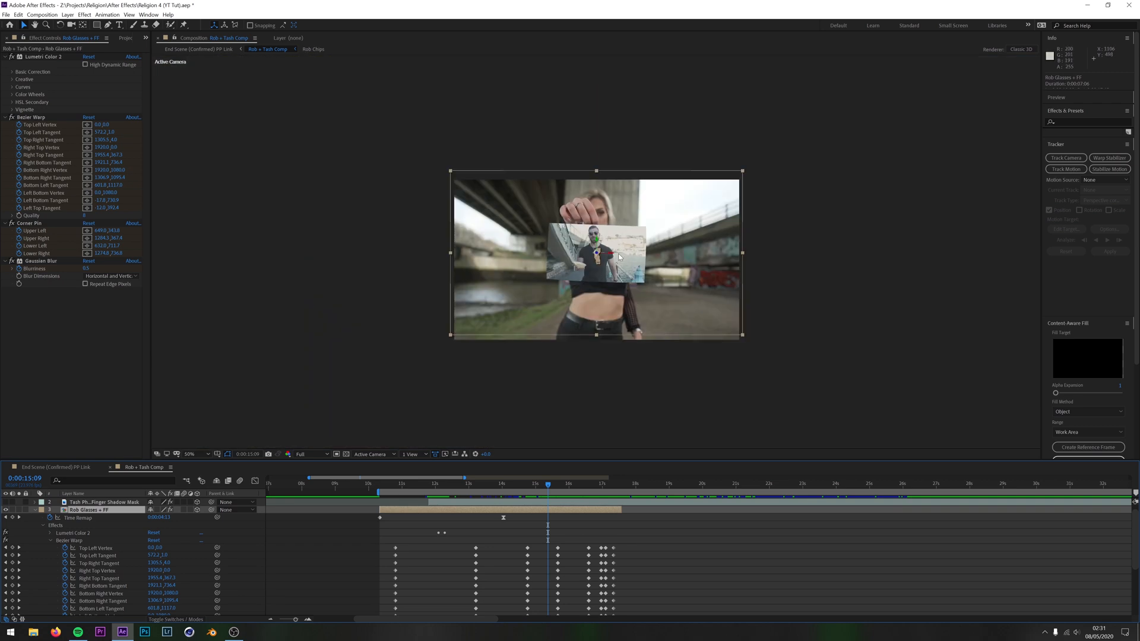
{"action": "key", "text": "/"}
{"action": "left_click", "coordinate": [75, 544]}
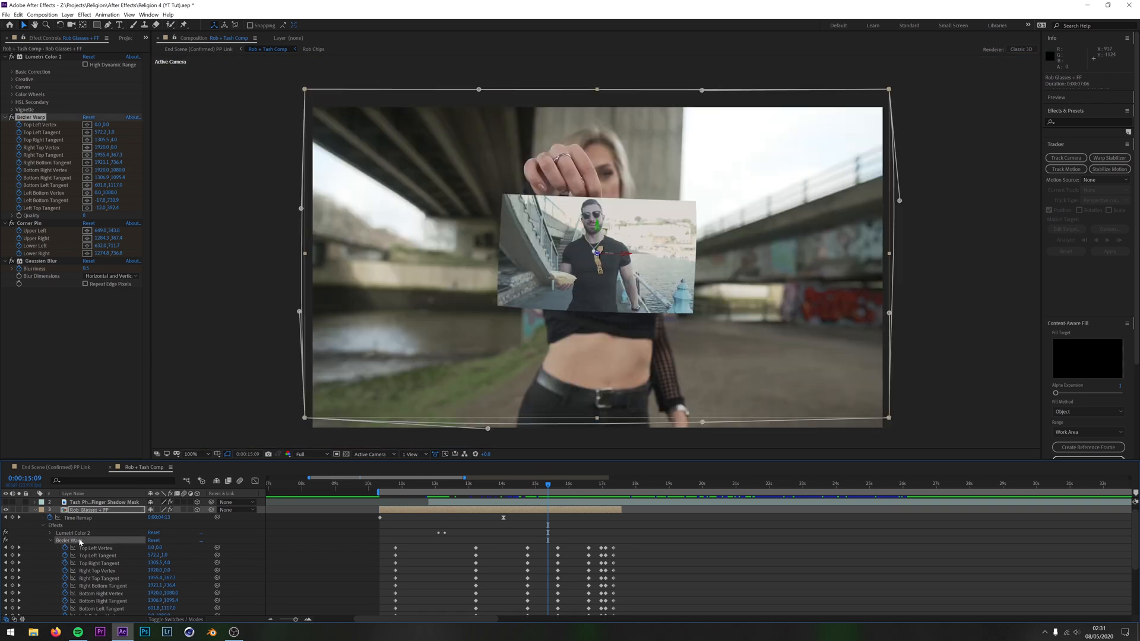
{"action": "scroll", "coordinate": [502, 282], "scroll_direction": "down", "scroll_amount": 2}
{"action": "scroll", "coordinate": [594, 231], "scroll_direction": "up", "scroll_amount": 2}
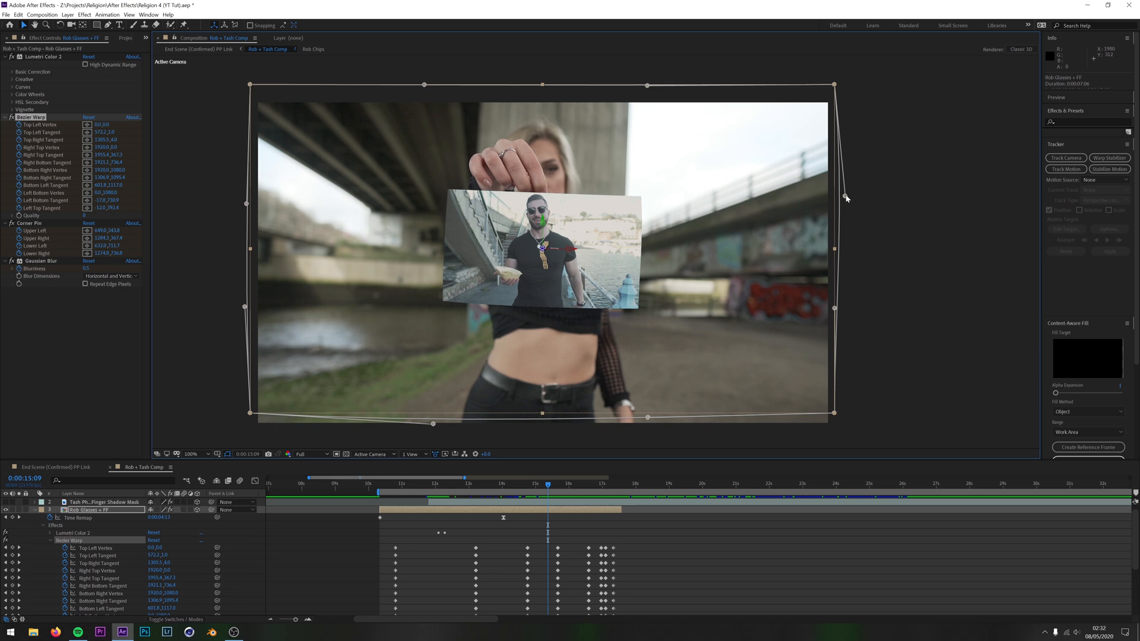
{"action": "left_click_drag", "start_coordinate": [845, 196], "coordinate": [802, 203]}
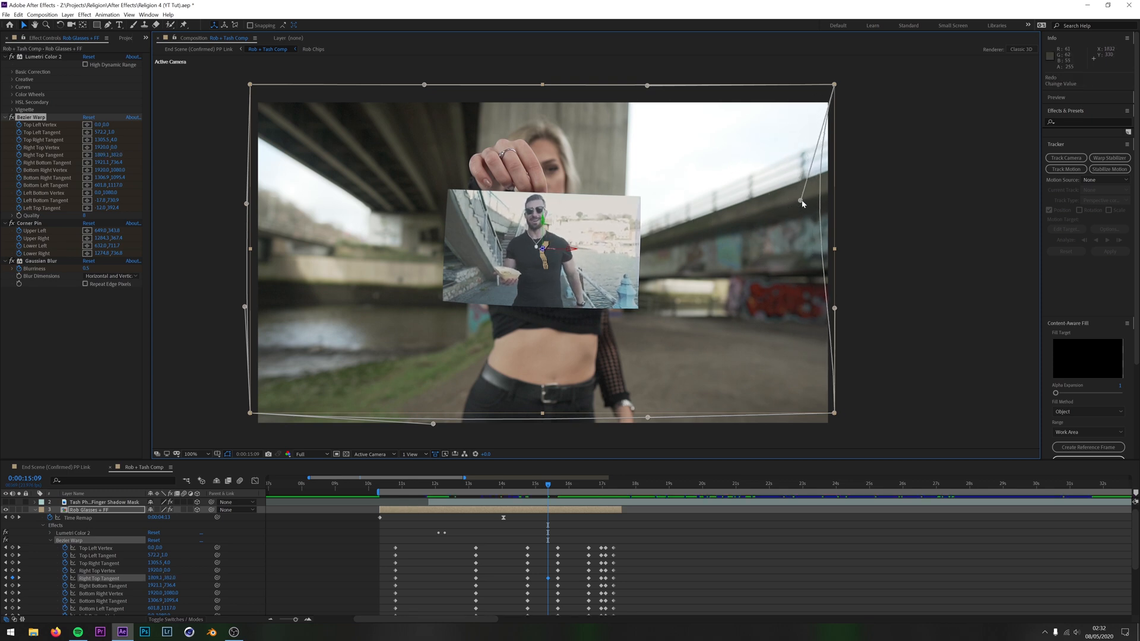
{"action": "key", "text": "ctrl+shift+z"}
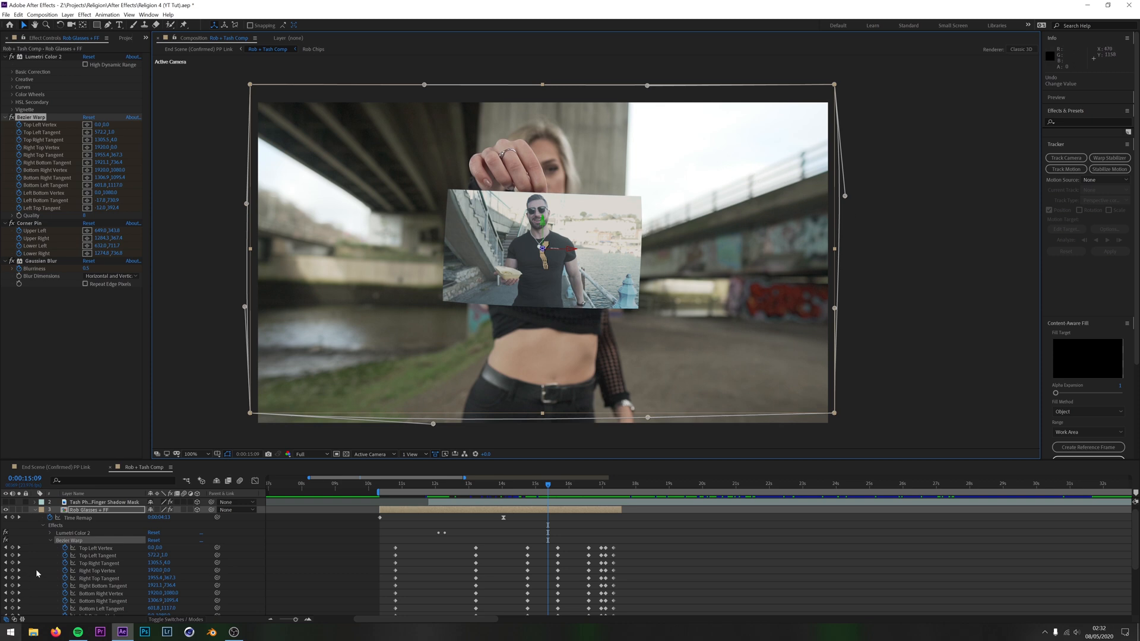
Collapse the Bezier Warp properties and move the playhead to 0:00:12:03, with the timeline magnified around it
{"action": "left_click", "coordinate": [51, 541]}
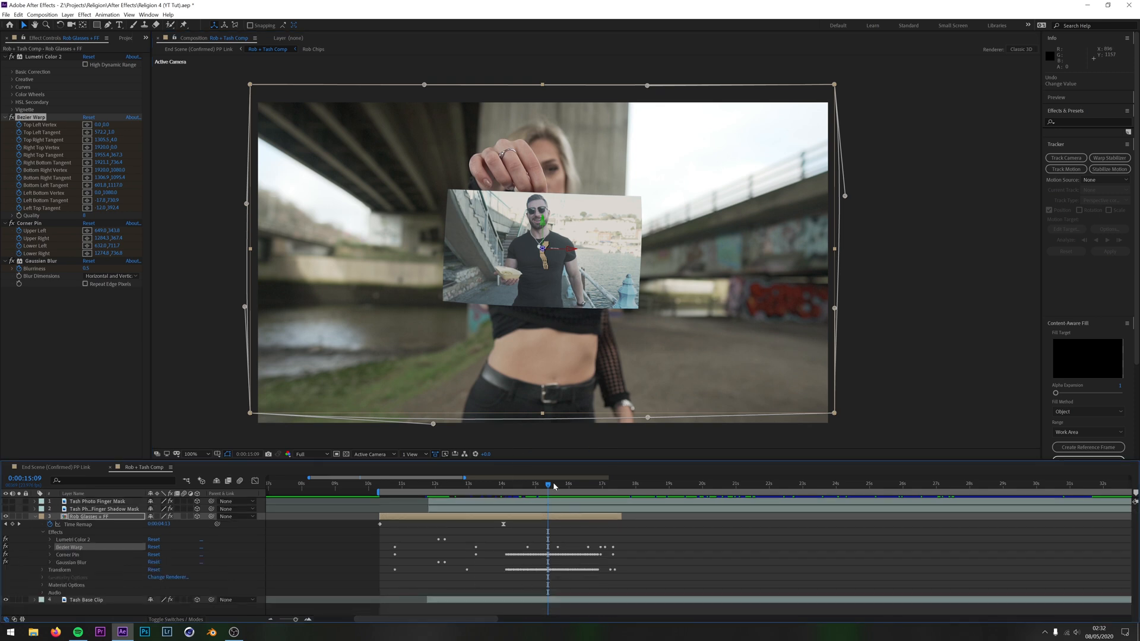
{"action": "left_click_drag", "start_coordinate": [549, 486], "coordinate": [440, 492]}
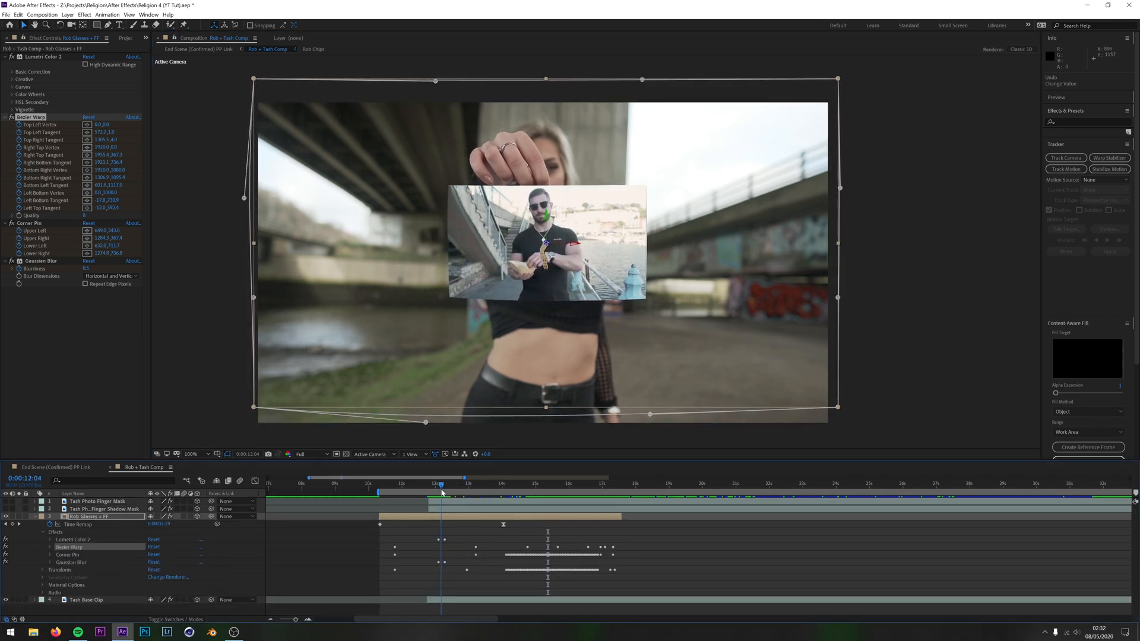
{"action": "left_click", "coordinate": [307, 620]}
{"action": "left_click", "coordinate": [308, 619]}
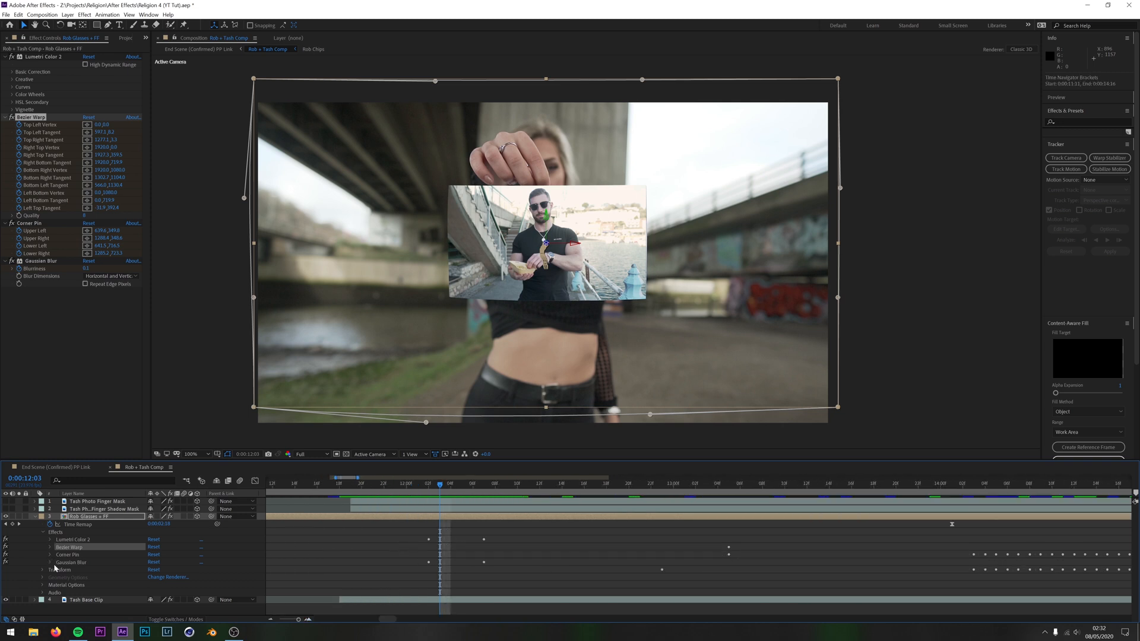
Expand layer 3's Lumetri Color 2 effect with its Basic Correction, Tone and Creative groups to review the keyframes
{"action": "left_click", "coordinate": [51, 539]}
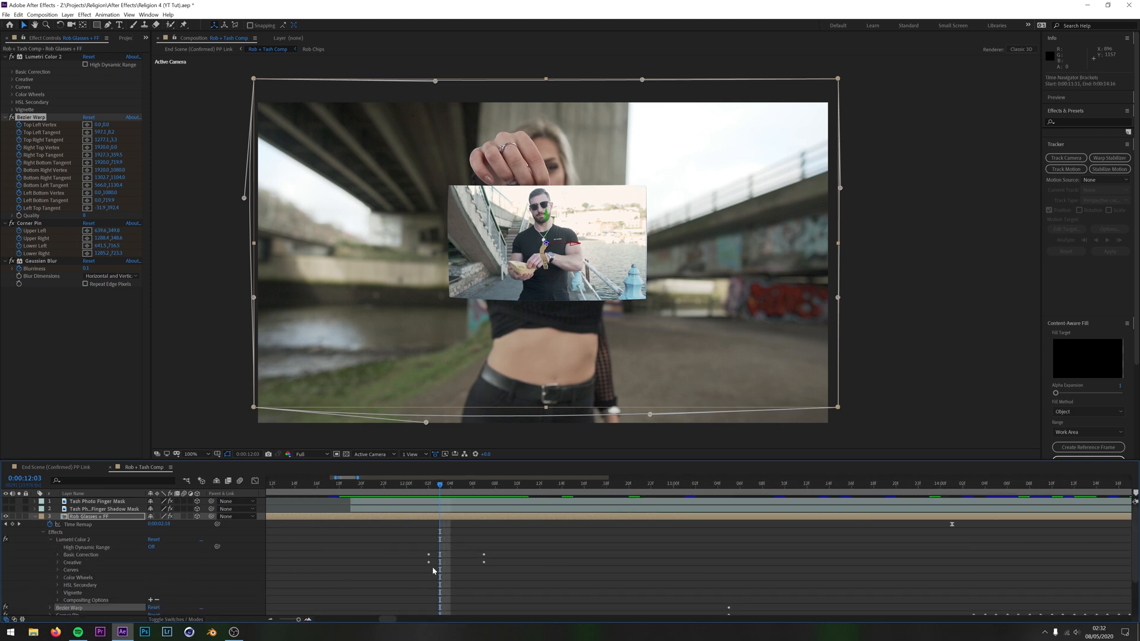
{"action": "left_click", "coordinate": [57, 555]}
{"action": "scroll", "coordinate": [101, 561], "scroll_direction": "down", "scroll_amount": 1}
{"action": "left_click", "coordinate": [57, 577]}
{"action": "scroll", "coordinate": [410, 547], "scroll_direction": "down", "scroll_amount": 2}
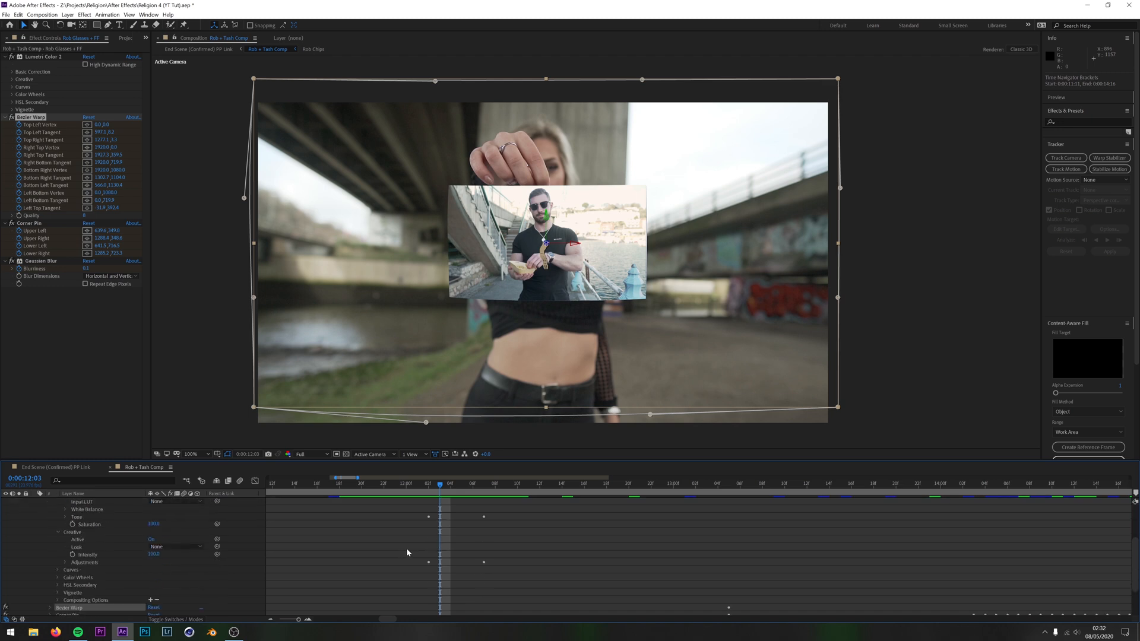
{"action": "left_click", "coordinate": [65, 517]}
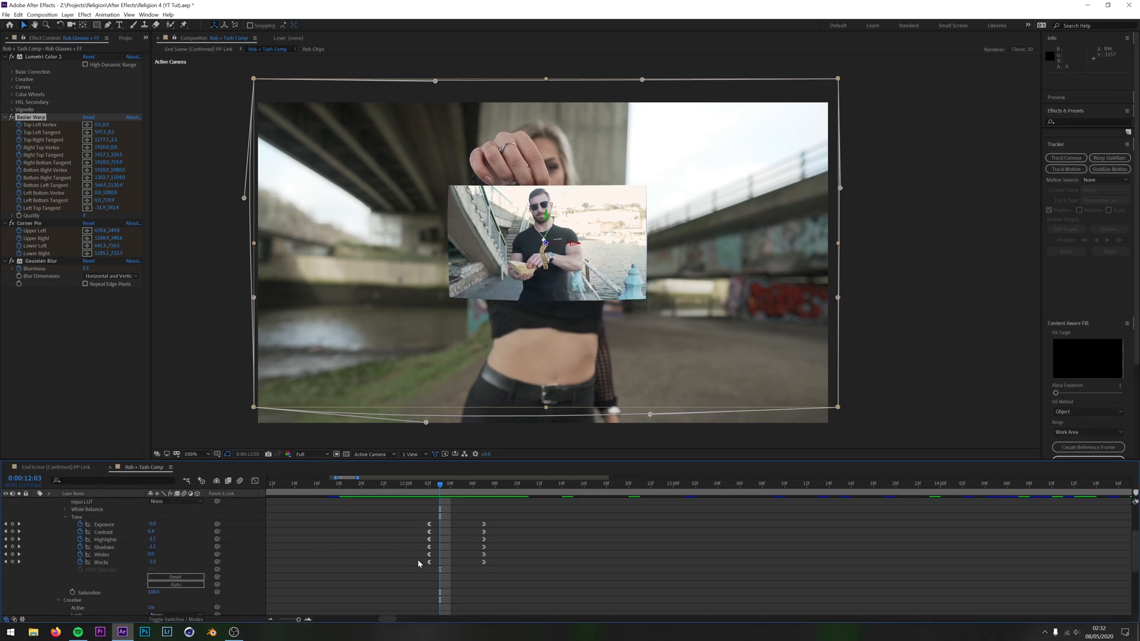
{"action": "scroll", "coordinate": [76, 562], "scroll_direction": "down", "scroll_amount": 2}
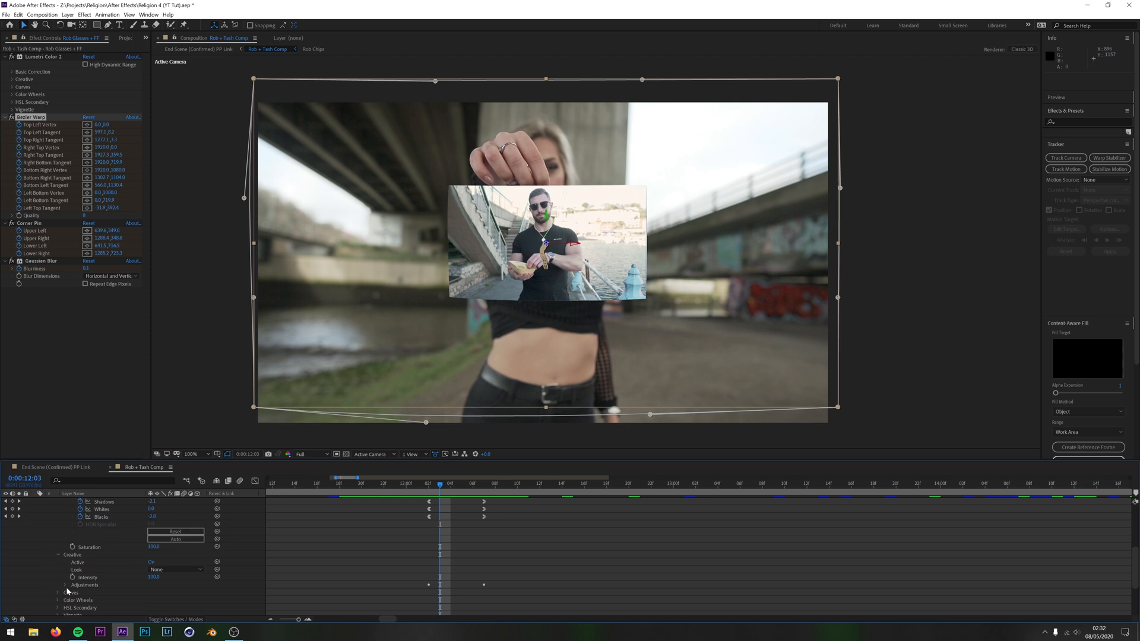
{"action": "scroll", "coordinate": [65, 587], "scroll_direction": "up", "scroll_amount": 3}
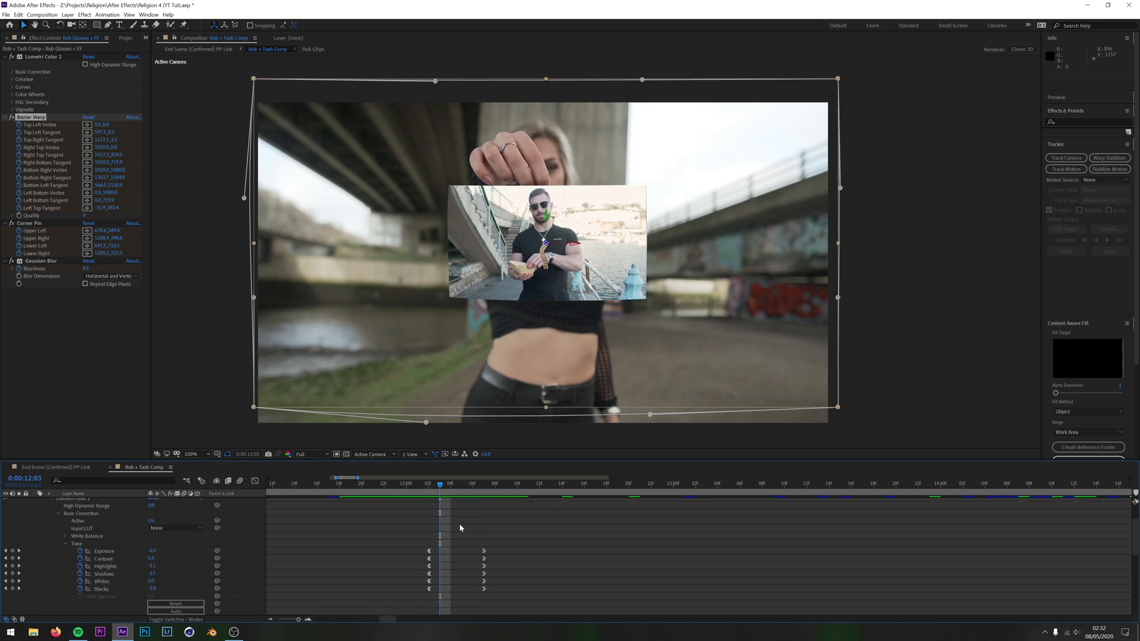
Move the playhead to the first Tone keyframes at 0:00:12:02 and turn off Show Layer Controls
{"action": "left_click_drag", "start_coordinate": [441, 489], "coordinate": [428, 489]}
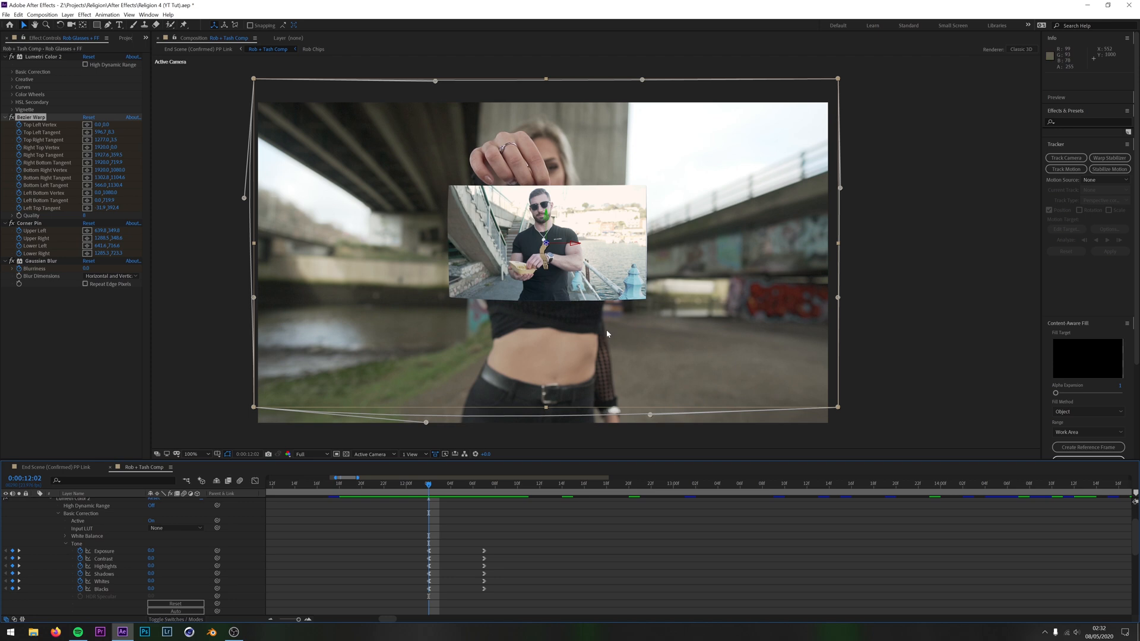
{"action": "left_click", "coordinate": [129, 14]}
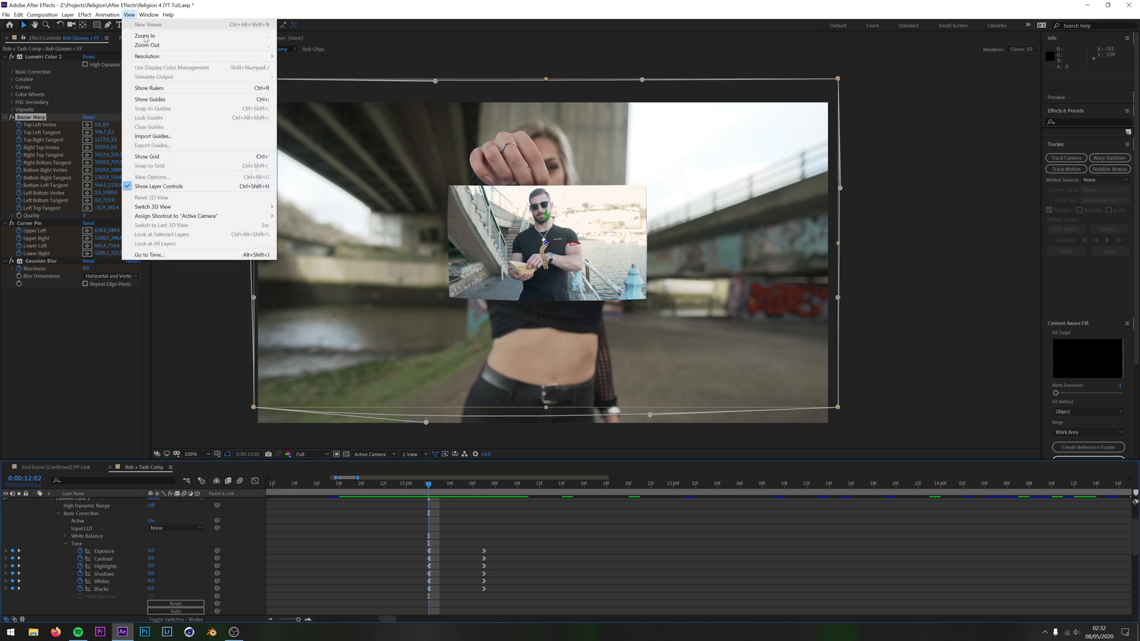
{"action": "left_click", "coordinate": [166, 186]}
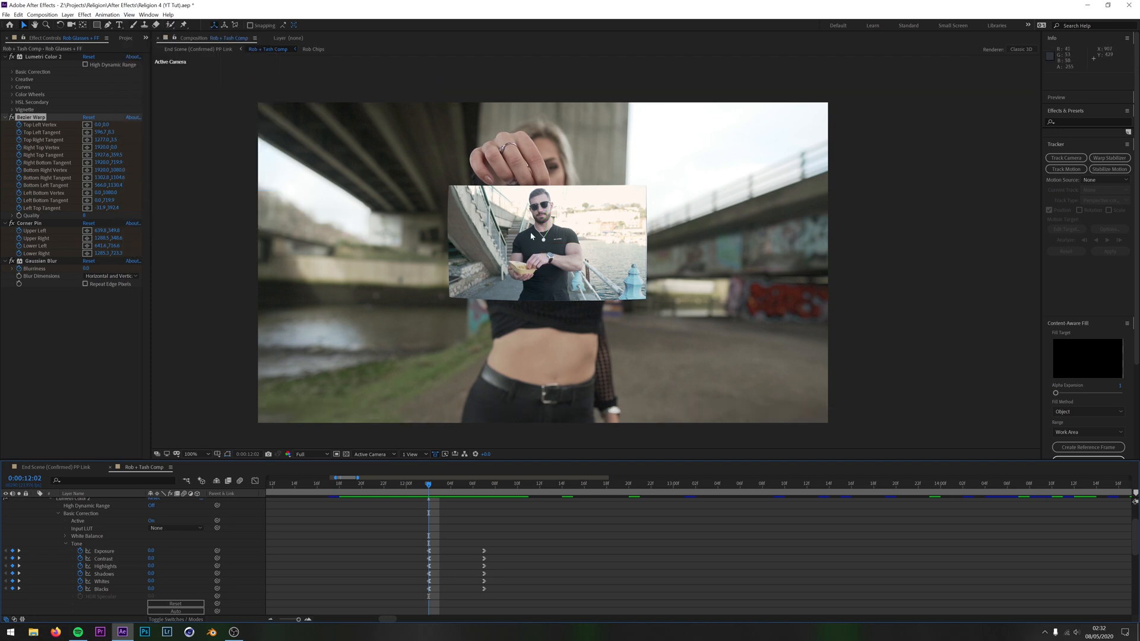
Scrub between the Tone keyframes at 0:00:12:02 and 0:00:12:07 to compare the photo's colour before and after
{"action": "left_click_drag", "start_coordinate": [429, 489], "coordinate": [484, 489]}
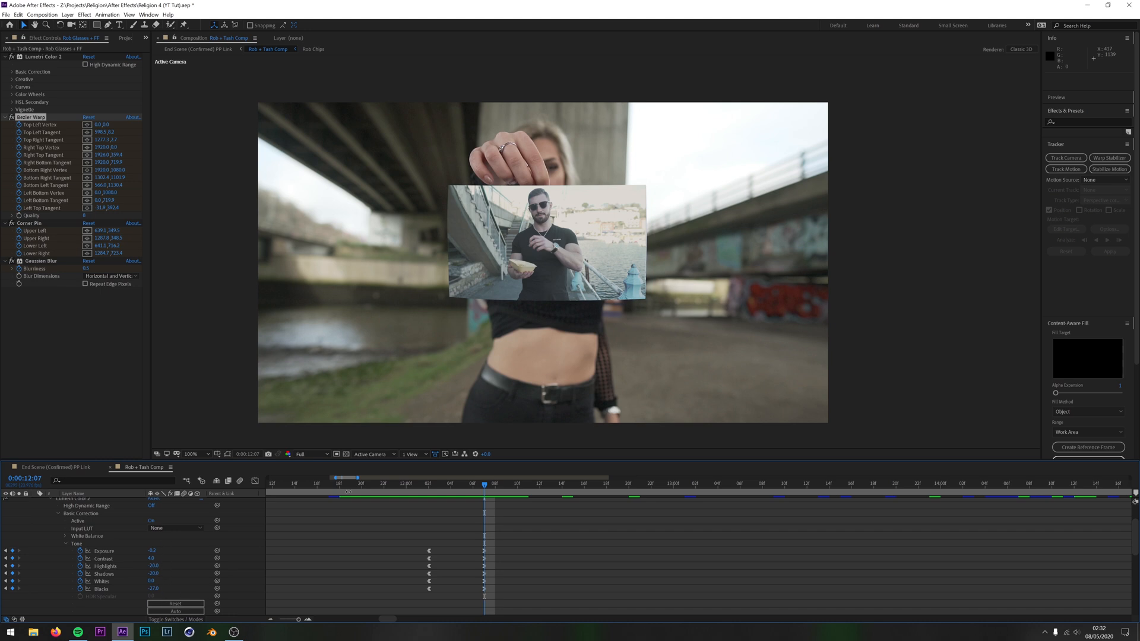
{"action": "scroll", "coordinate": [544, 252], "scroll_direction": "up", "scroll_amount": 2}
{"action": "left_click_drag", "start_coordinate": [543, 252], "coordinate": [614, 257]}
{"action": "key", "text": "v"}
{"action": "left_click_drag", "start_coordinate": [484, 487], "coordinate": [432, 565]}
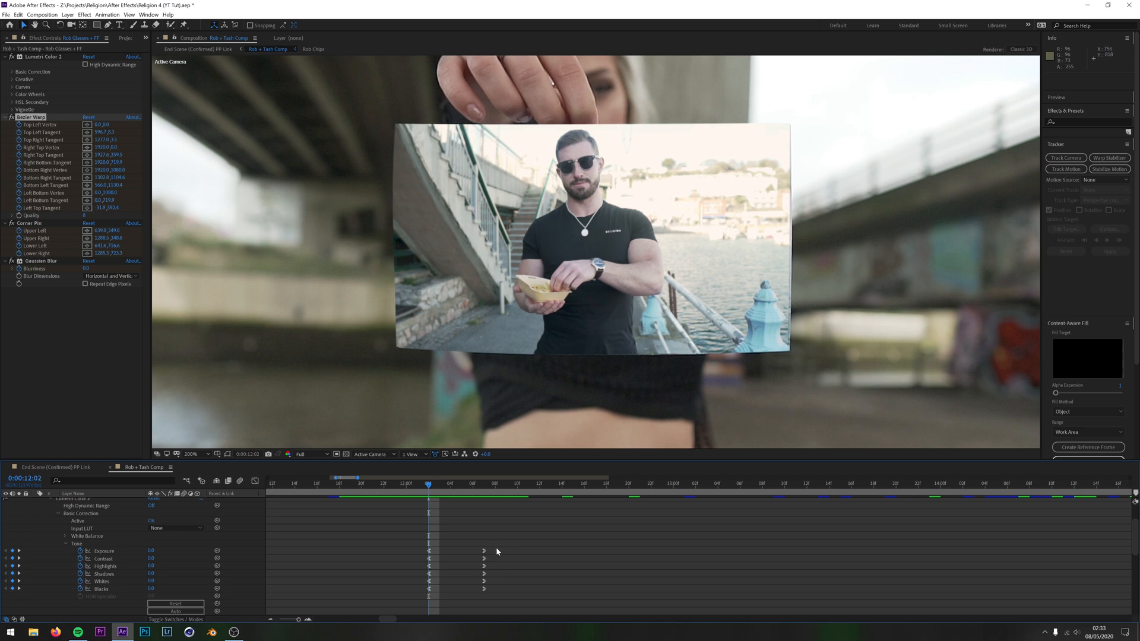
{"action": "left_click_drag", "start_coordinate": [434, 487], "coordinate": [473, 496]}
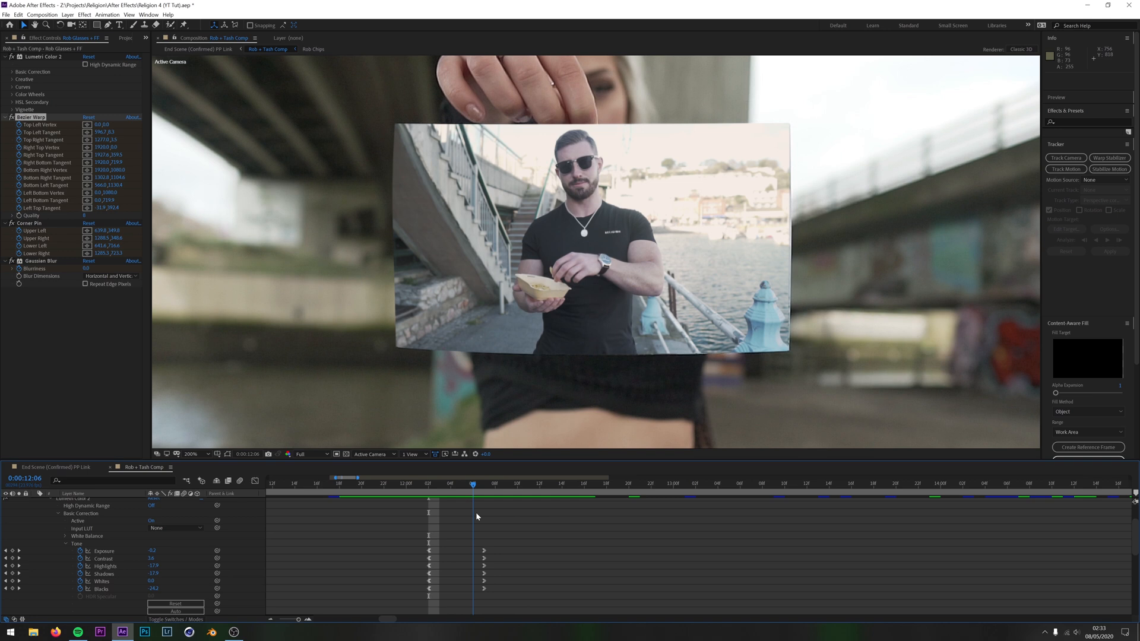
Review the Creative Adjustments keyframes while scrubbing to 0:00:12:08, and return the playhead to 0:00:12:07 to view the whole frame
{"action": "scroll", "coordinate": [463, 522], "scroll_direction": "down", "scroll_amount": 5}
{"action": "scroll", "coordinate": [461, 534], "scroll_direction": "up", "scroll_amount": 1}
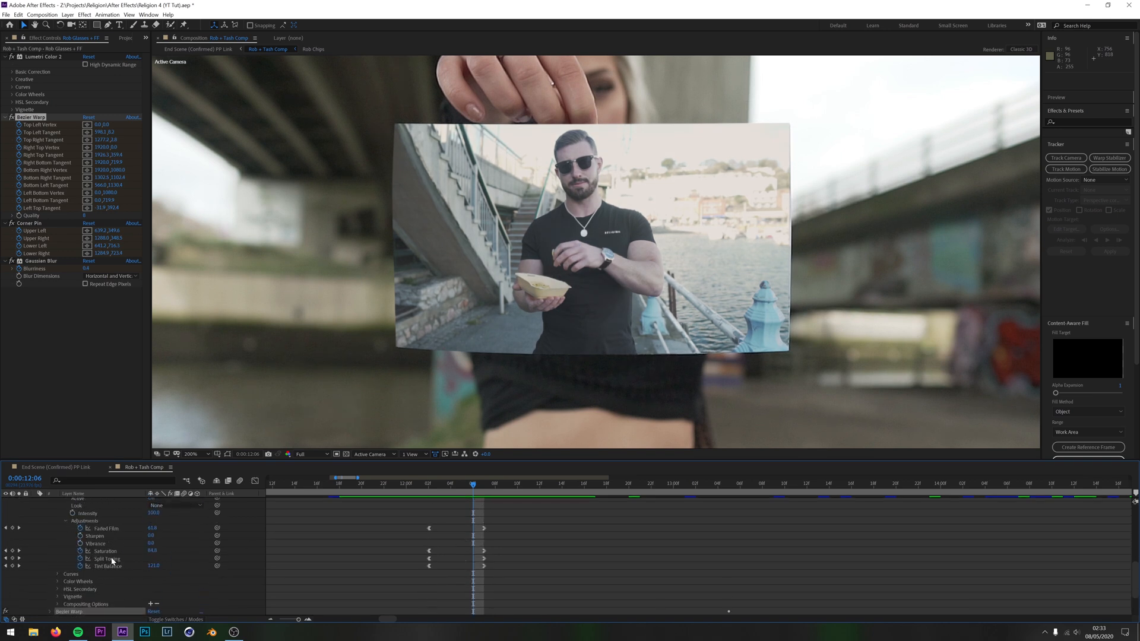
{"action": "left_click", "coordinate": [463, 494]}
{"action": "left_click_drag", "start_coordinate": [462, 493], "coordinate": [490, 503]}
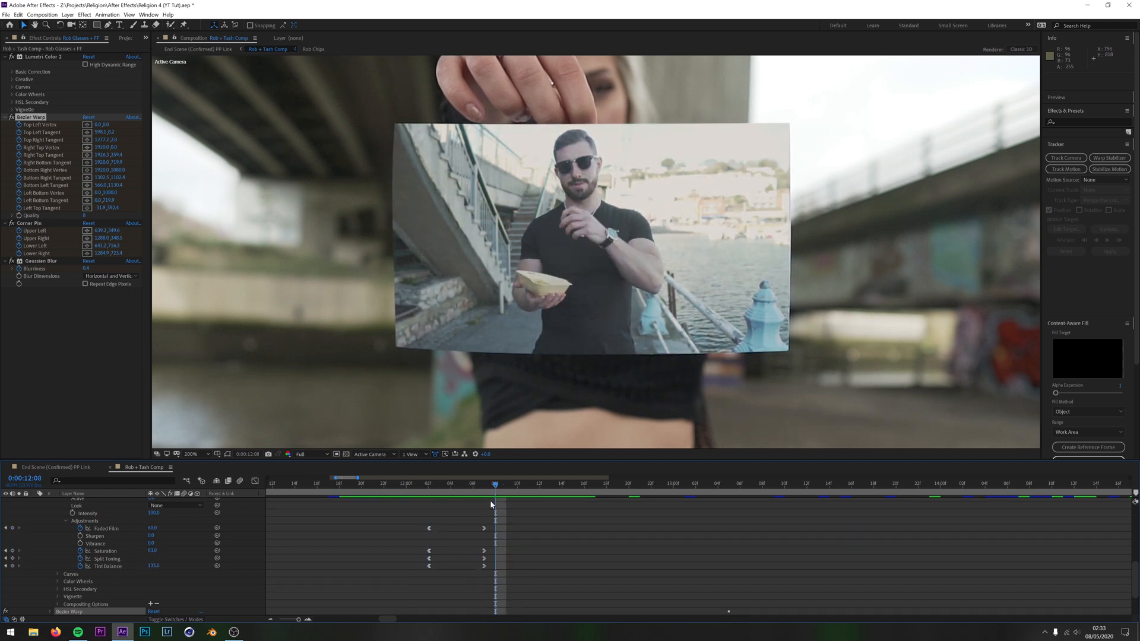
{"action": "scroll", "coordinate": [485, 525], "scroll_direction": "up", "scroll_amount": 2}
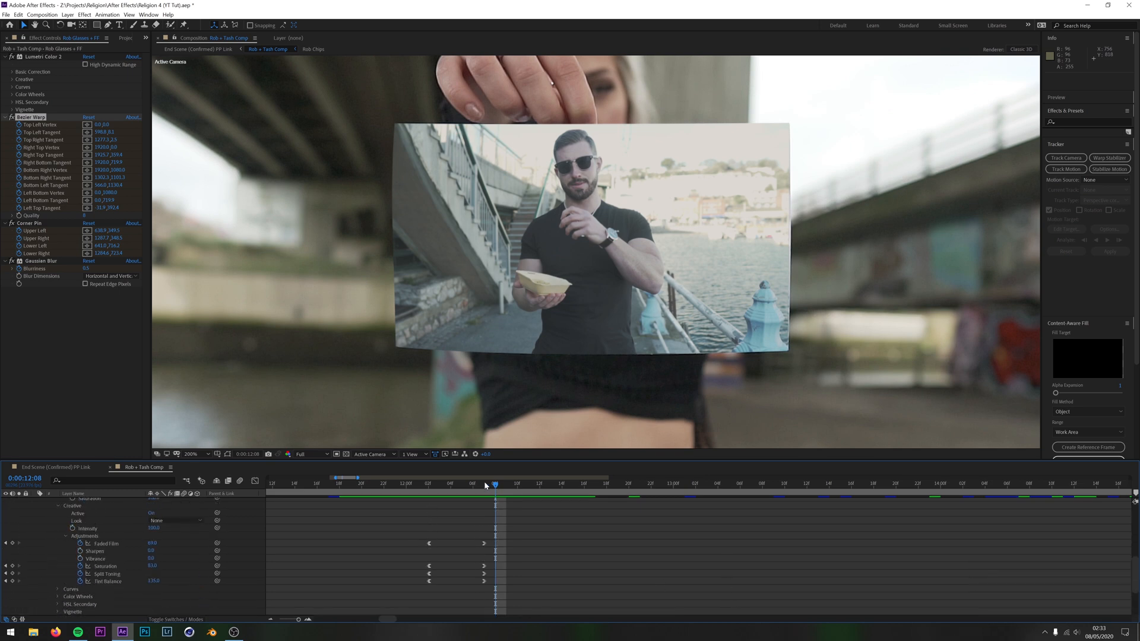
{"action": "key", "text": "Page_Up"}
{"action": "key", "text": "comma"}
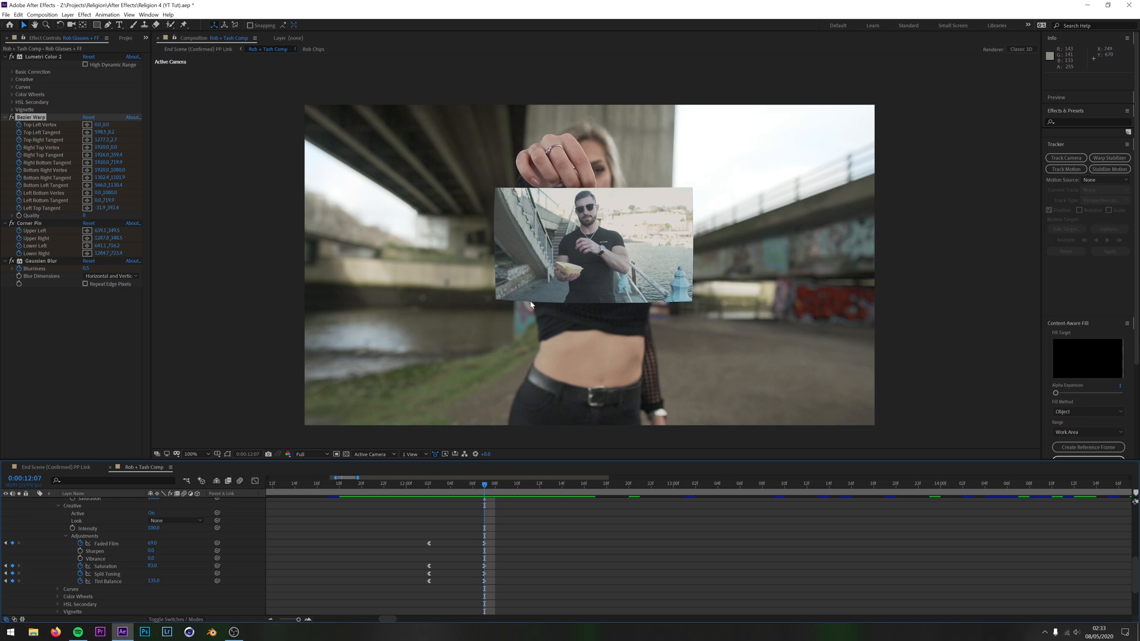
{"action": "scroll", "coordinate": [172, 541], "scroll_direction": "up", "scroll_amount": 3}
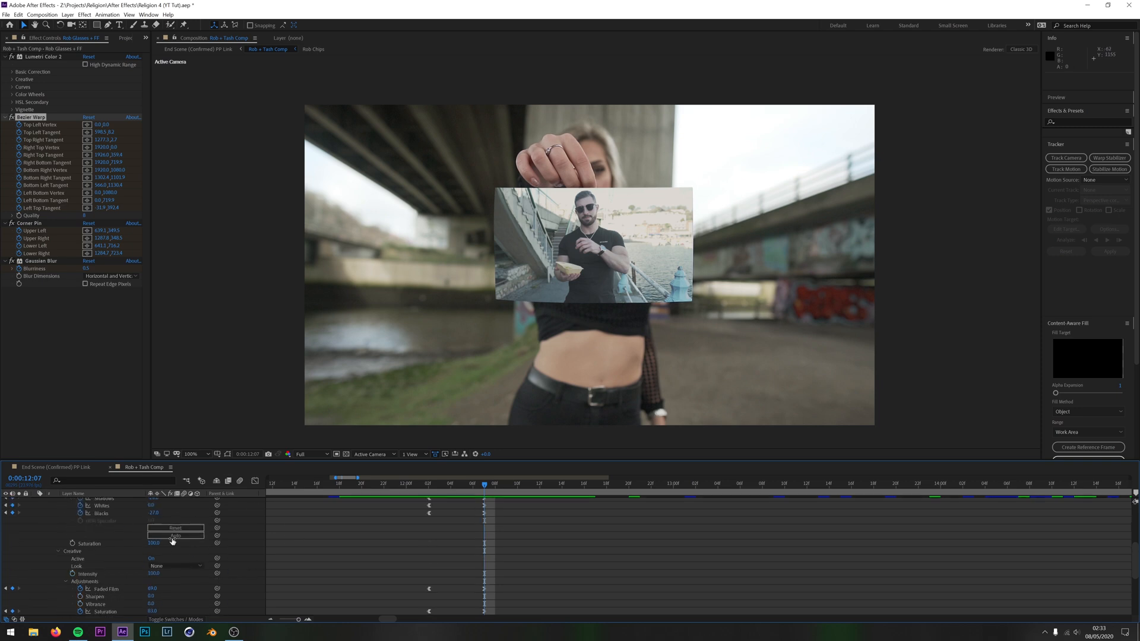
Search the effects list for "tint", highlight the Tint colour correction effect, and clear the search
{"action": "scroll", "coordinate": [306, 565], "scroll_direction": "up", "scroll_amount": 3}
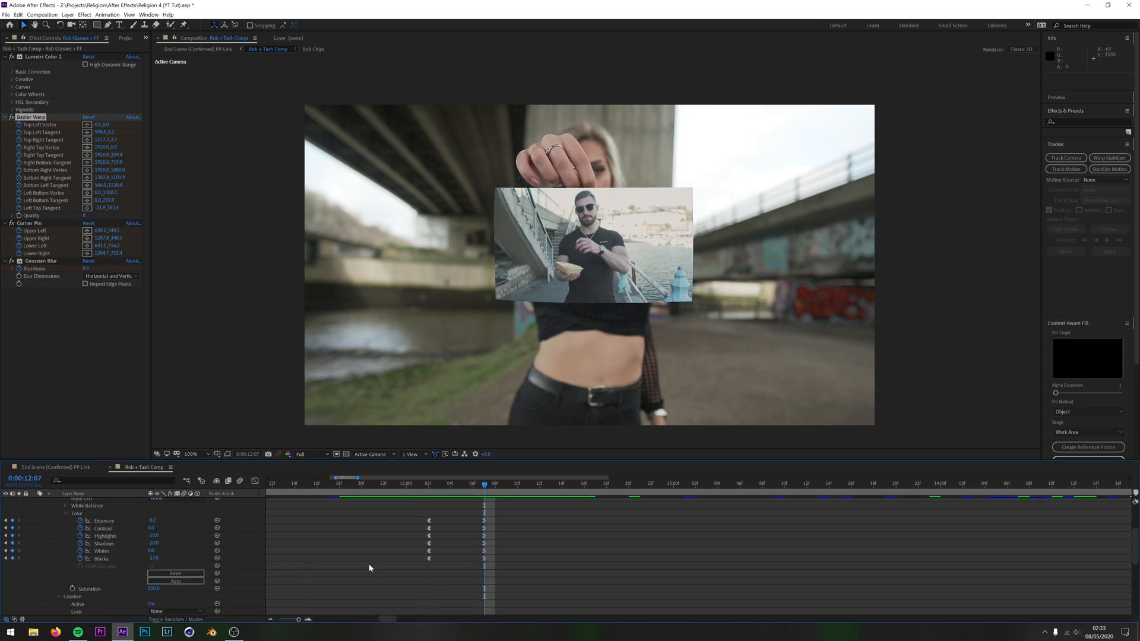
{"action": "left_click", "coordinate": [1088, 127]}
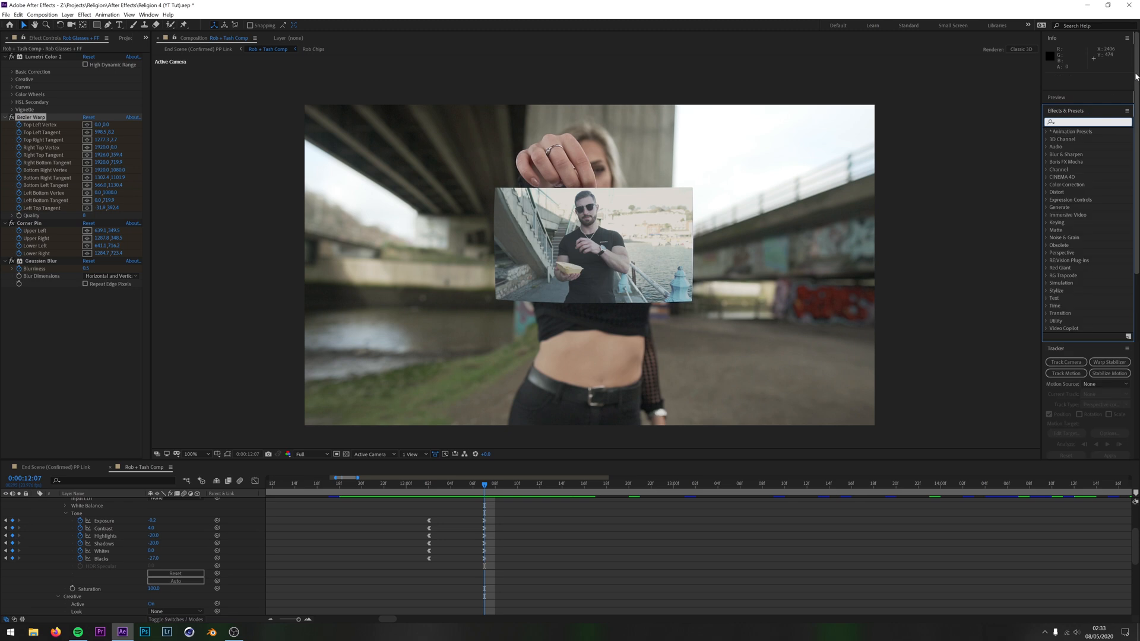
{"action": "type", "text": "tint"}
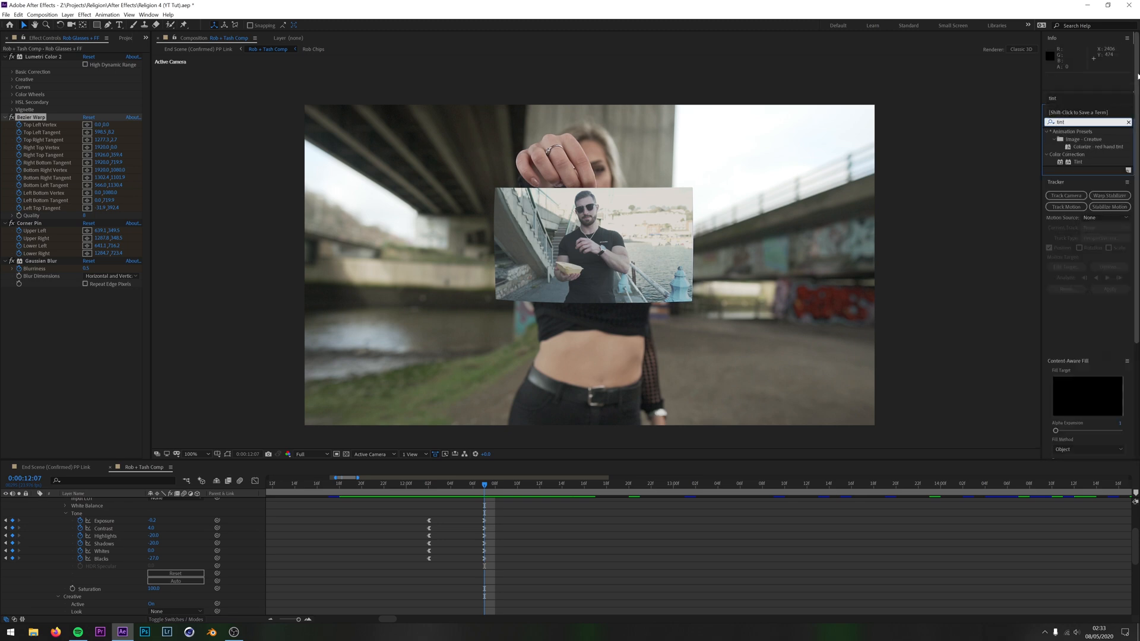
{"action": "left_click", "coordinate": [1078, 162]}
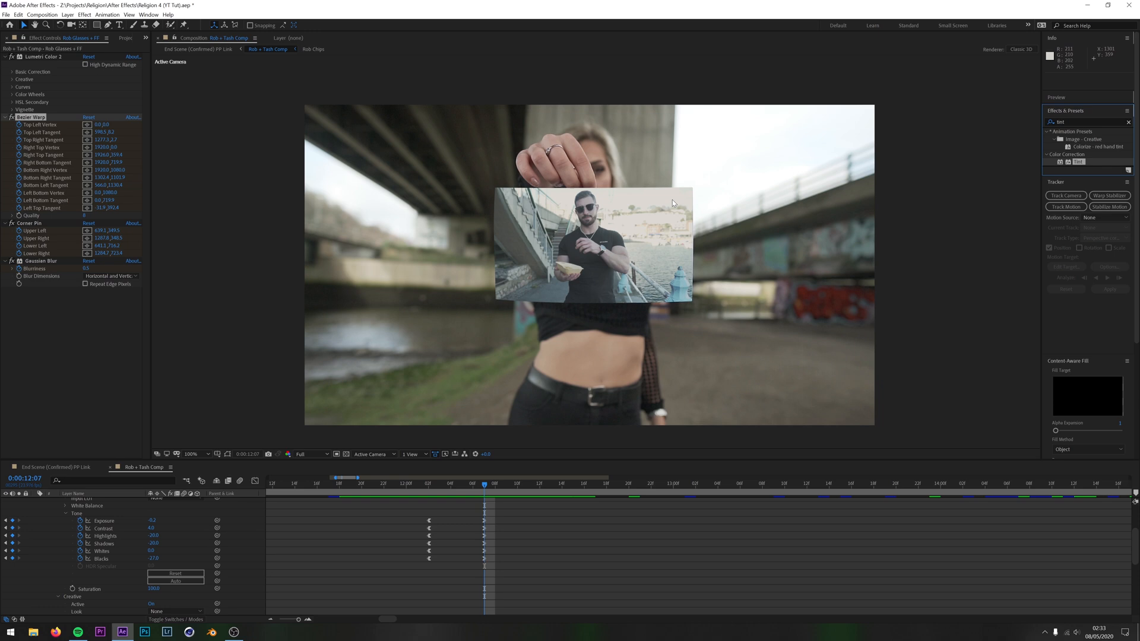
{"action": "key", "text": "period"}
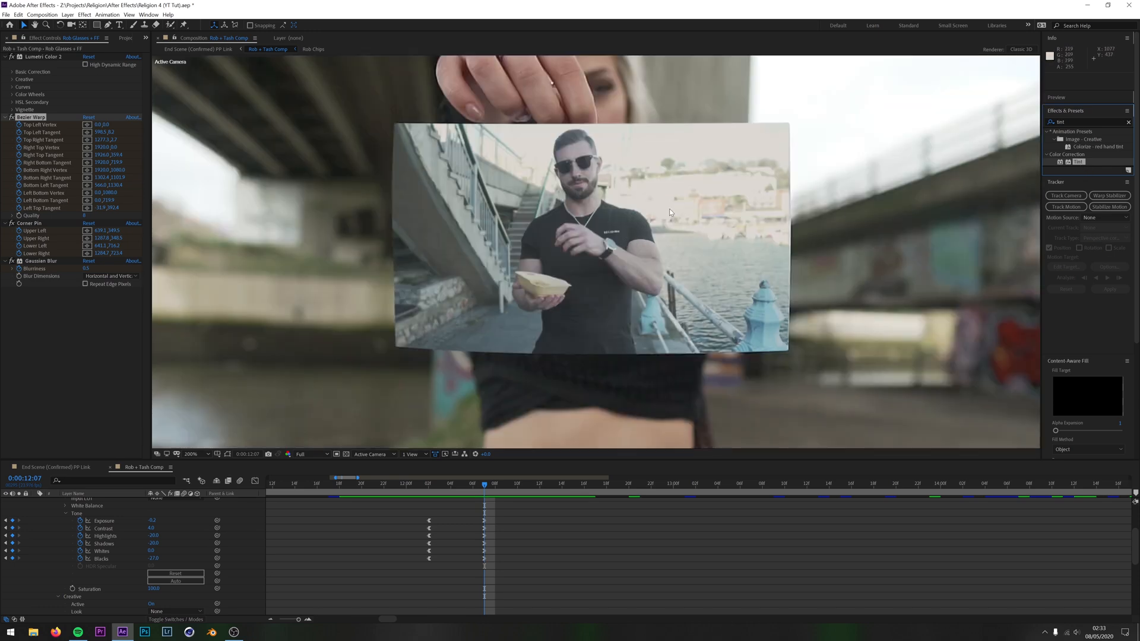
{"action": "left_click", "coordinate": [1128, 122]}
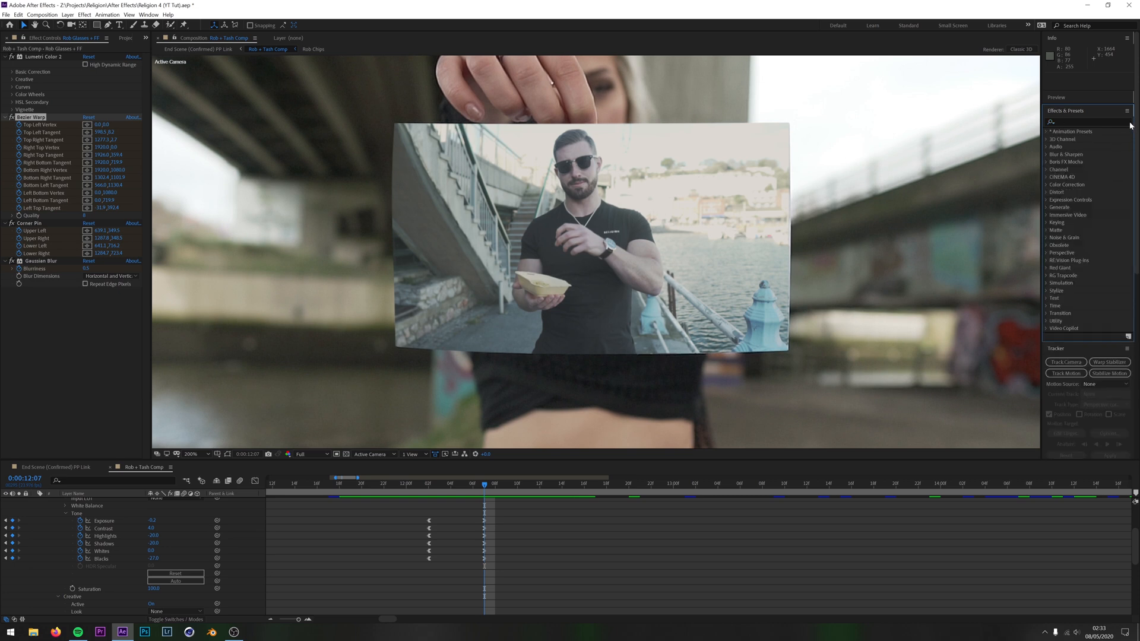
Collapse layer 3's Lumetri Color 2 effect and expand its Gaussian Blur effect to show the Blurriness keyframes
{"action": "scroll", "coordinate": [45, 559], "scroll_direction": "up", "scroll_amount": 3}
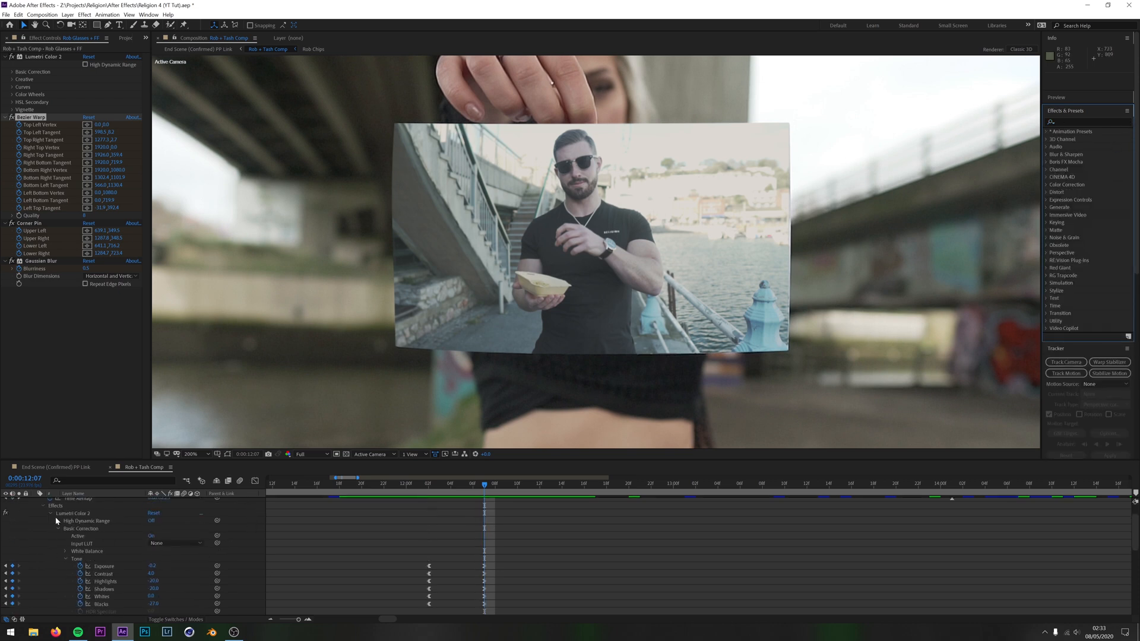
{"action": "left_click", "coordinate": [50, 513]}
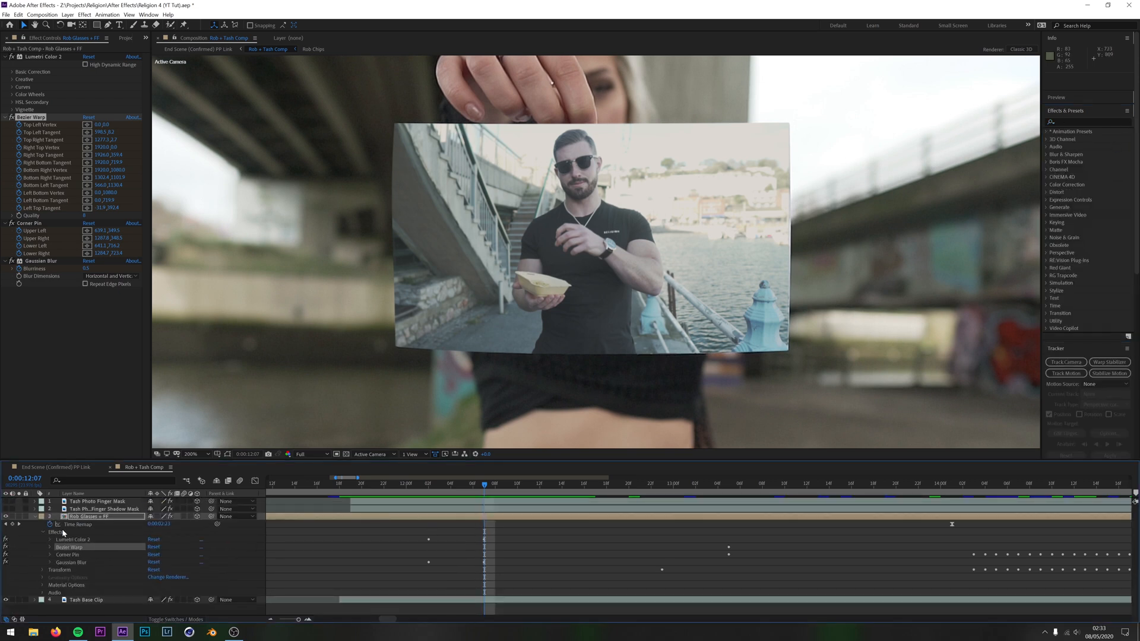
{"action": "left_click", "coordinate": [73, 563]}
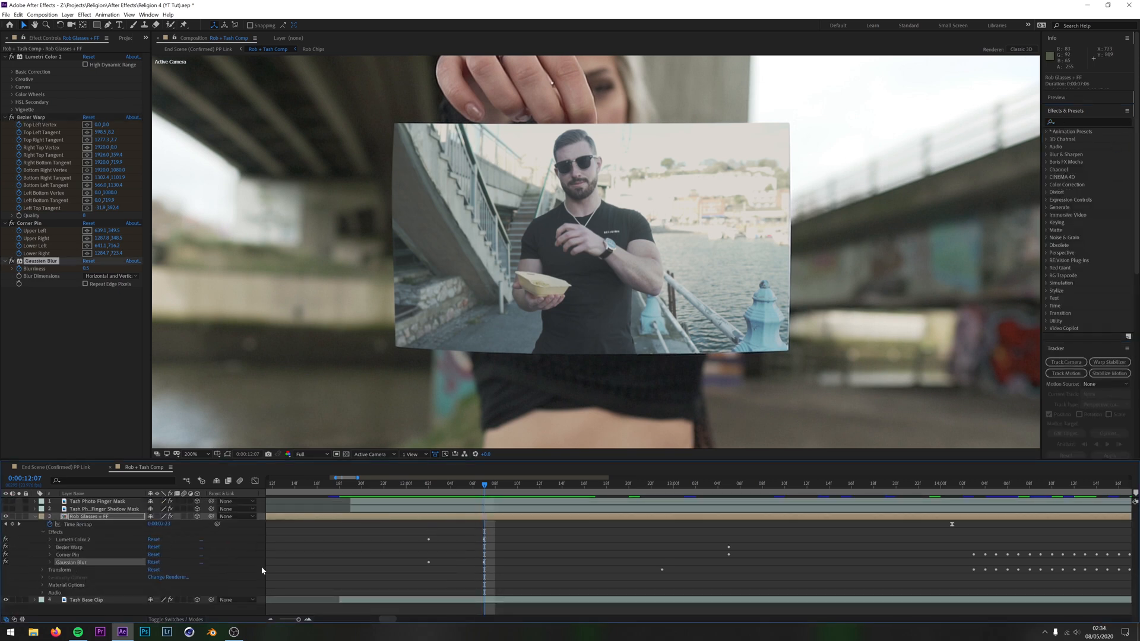
{"action": "left_click", "coordinate": [50, 562]}
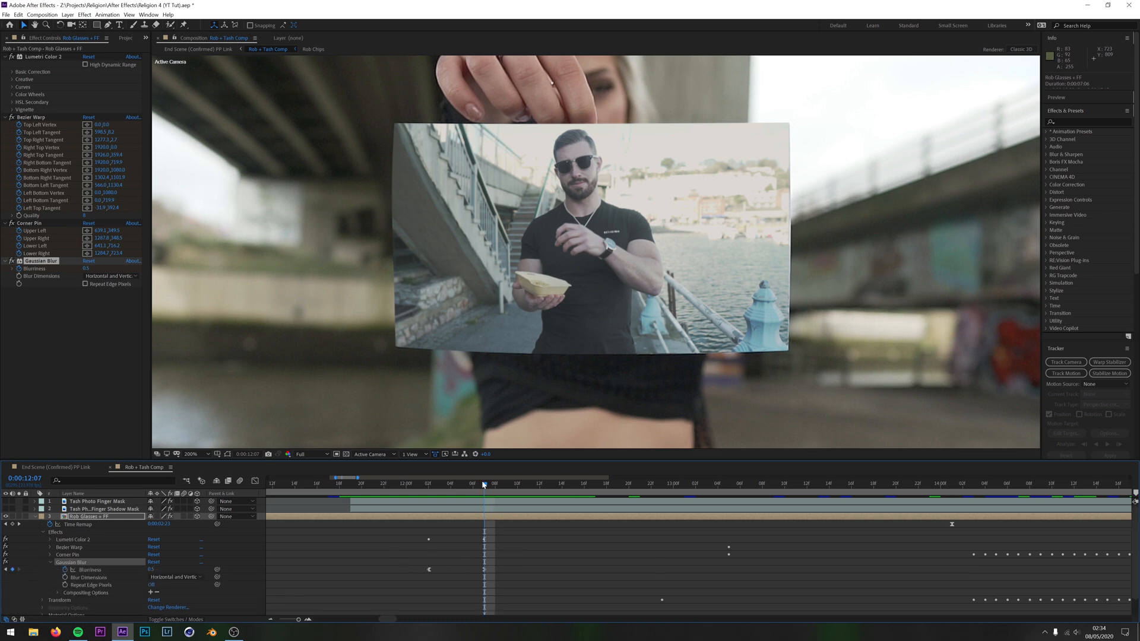
Scrub between the Blurriness keyframes at 0:00:12:02 and 0:00:12:07 to compare the photo's sharpness, and view the whole frame
{"action": "left_click_drag", "start_coordinate": [484, 484], "coordinate": [428, 485]}
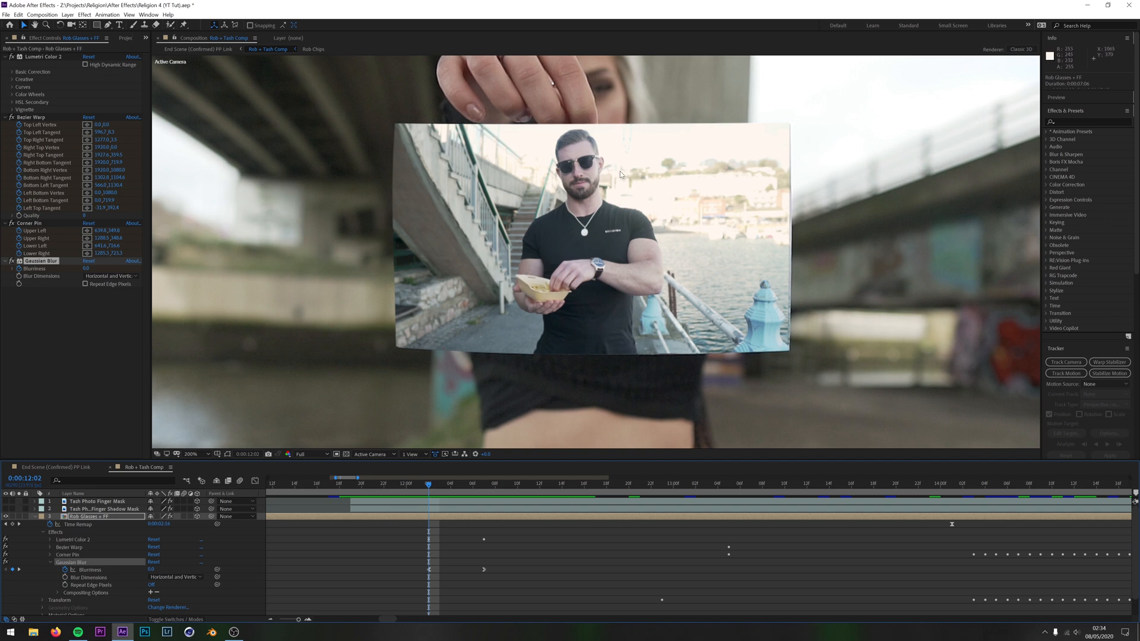
{"action": "left_click_drag", "start_coordinate": [428, 486], "coordinate": [485, 486]}
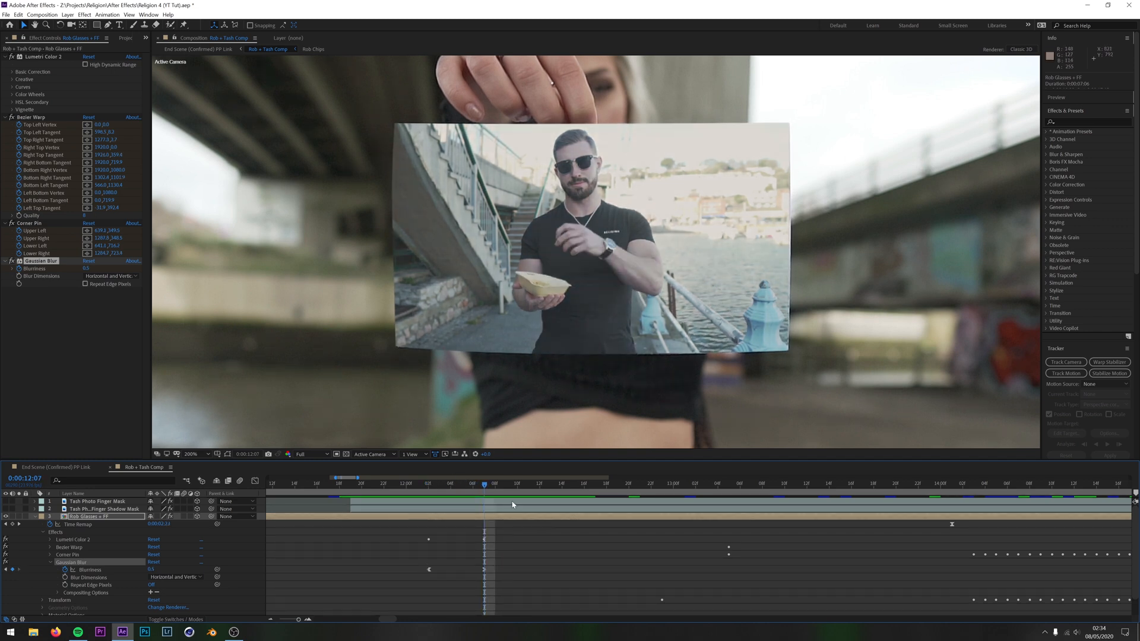
{"action": "key", "text": "j"}
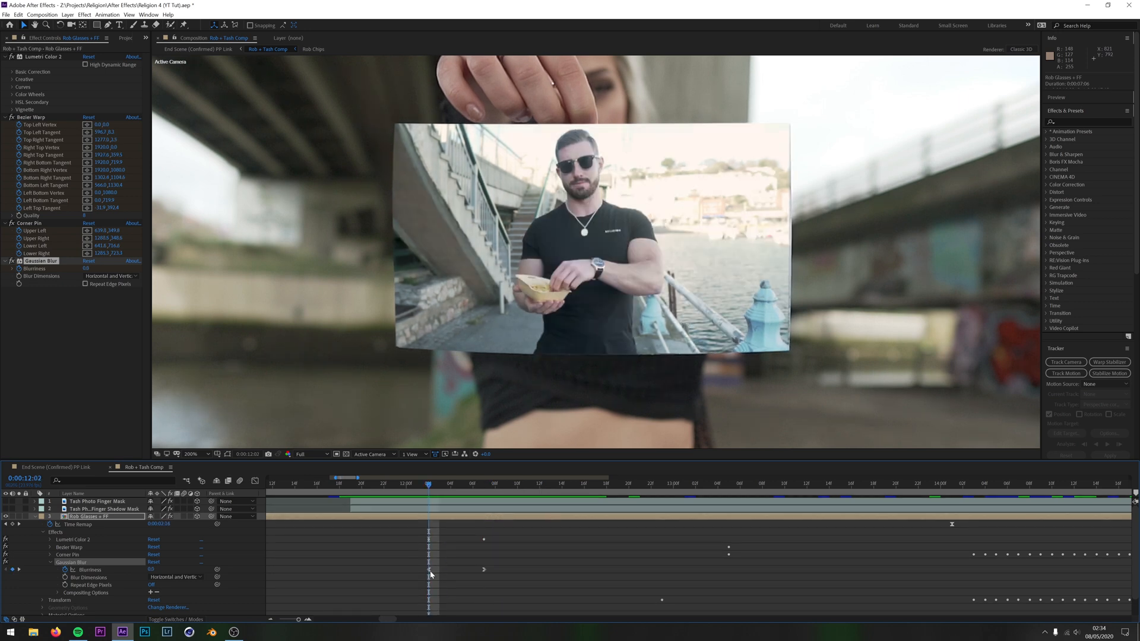
{"action": "left_click_drag", "start_coordinate": [430, 488], "coordinate": [484, 497]}
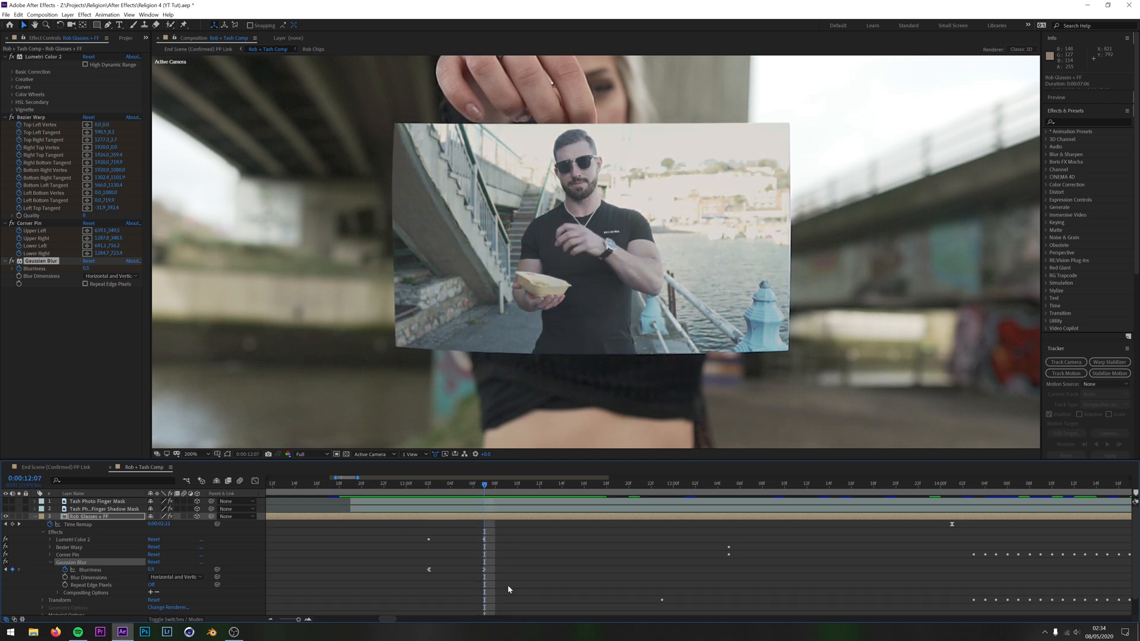
{"action": "scroll", "coordinate": [615, 222], "scroll_direction": "down", "scroll_amount": 4}
{"action": "scroll", "coordinate": [631, 245], "scroll_direction": "up", "scroll_amount": 2}
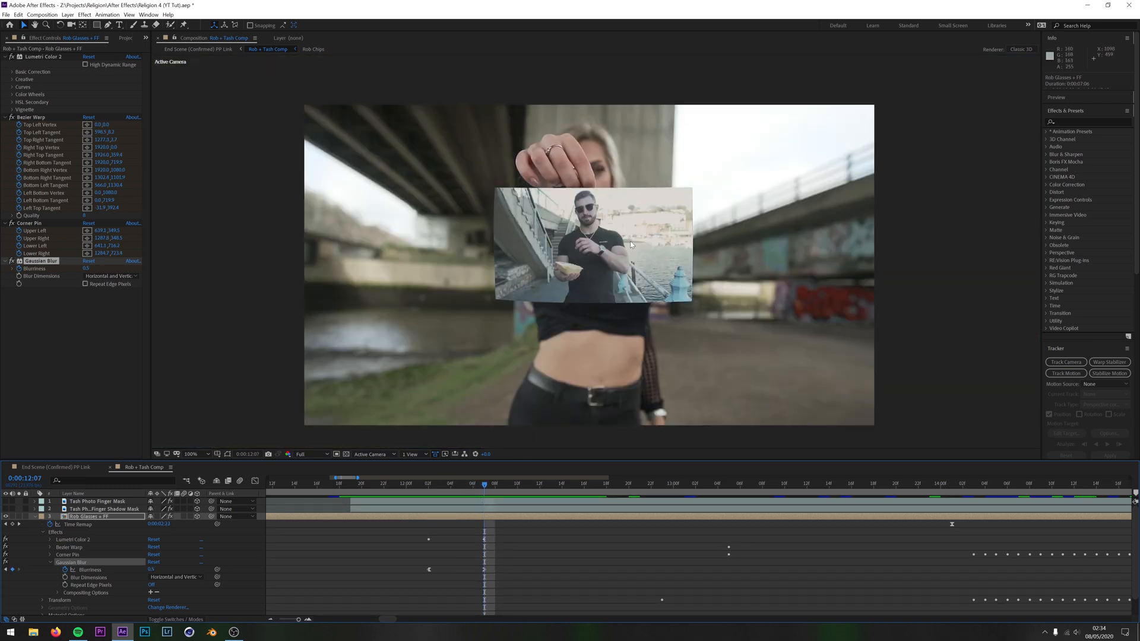
{"action": "left_click_drag", "start_coordinate": [632, 237], "coordinate": [626, 221]}
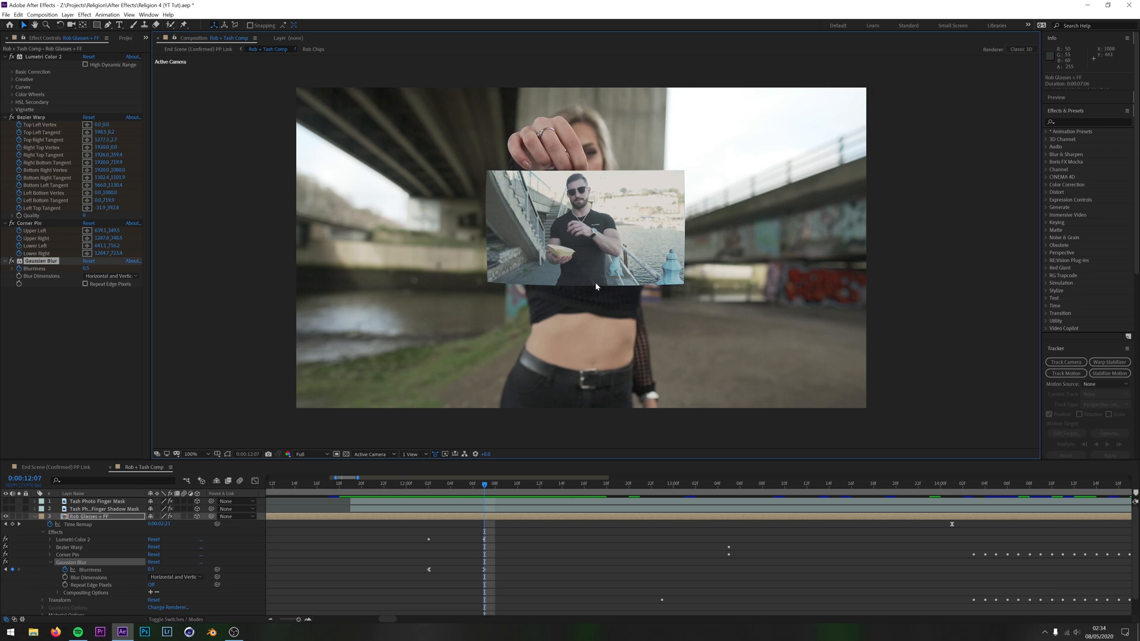
Collapse the Gaussian Blur effect, move the playhead to 0:00:12:11, and collapse layer 3
{"action": "left_click", "coordinate": [51, 563]}
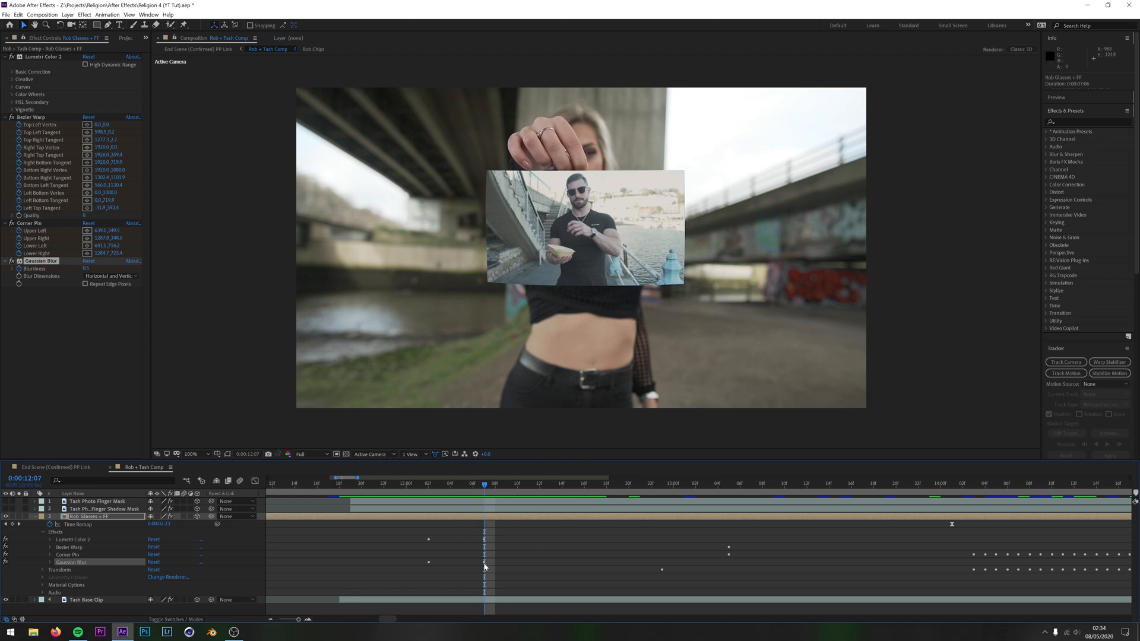
{"action": "left_click_drag", "start_coordinate": [485, 490], "coordinate": [533, 494]}
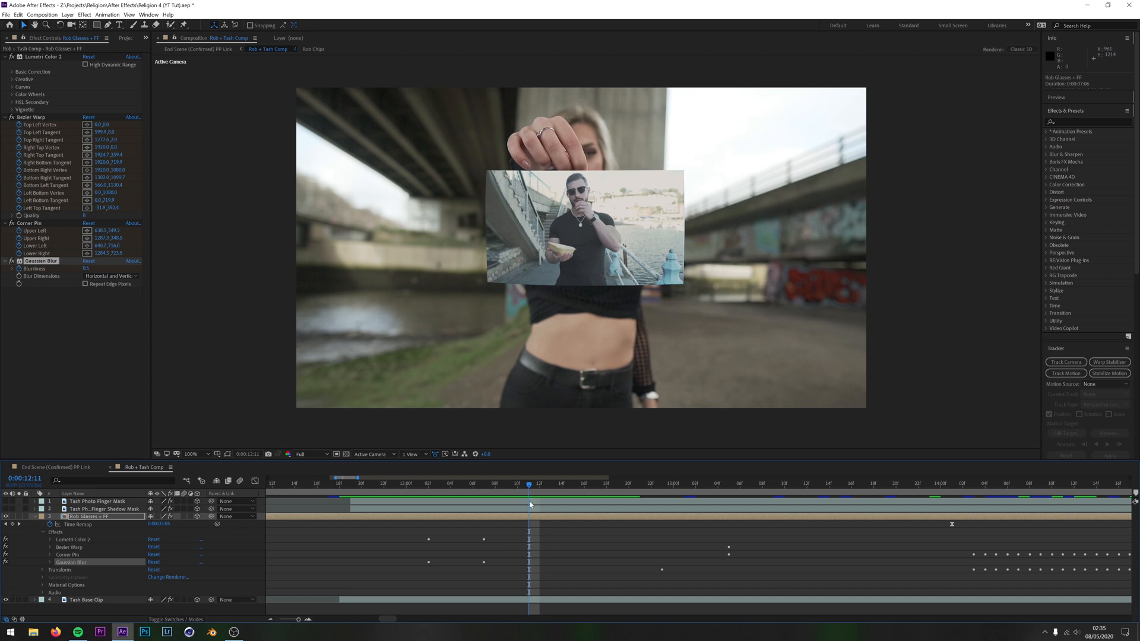
{"action": "left_click", "coordinate": [35, 516]}
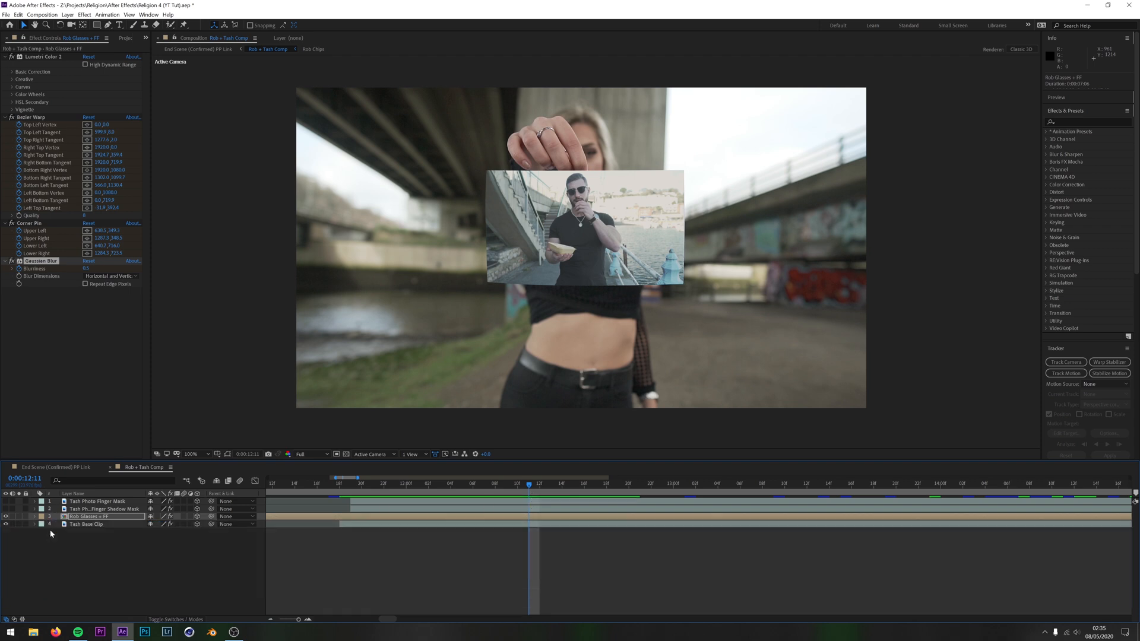
Make the finger mask and finger shadow mask layers visible and scrub from 0:00:12:01 to 0:00:12:13
{"action": "left_click", "coordinate": [414, 484]}
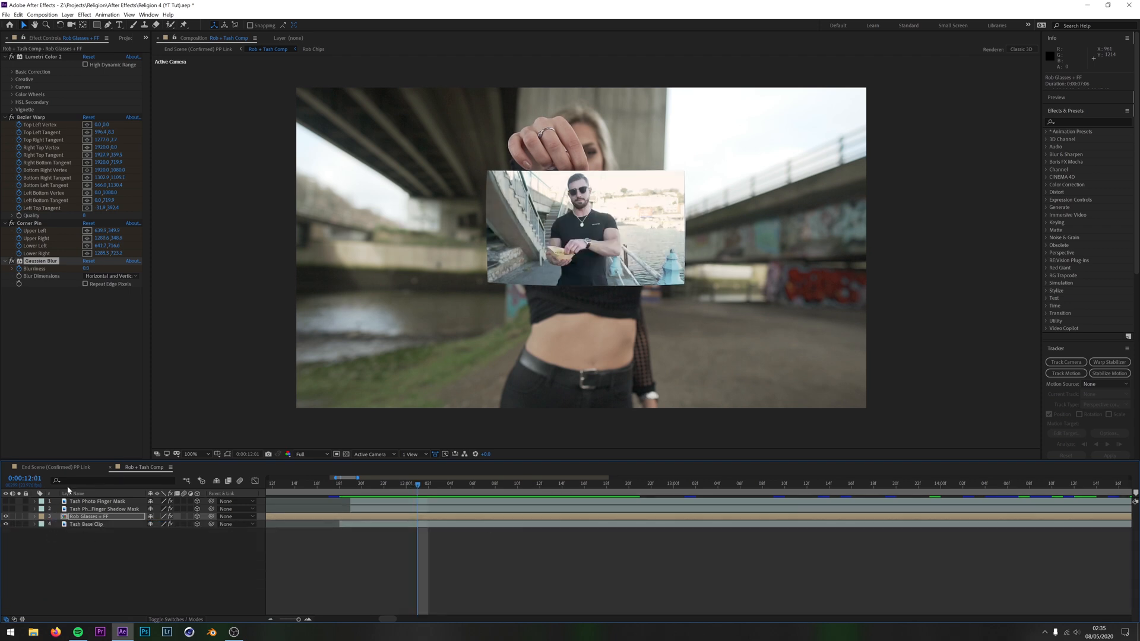
{"action": "left_click", "coordinate": [6, 509]}
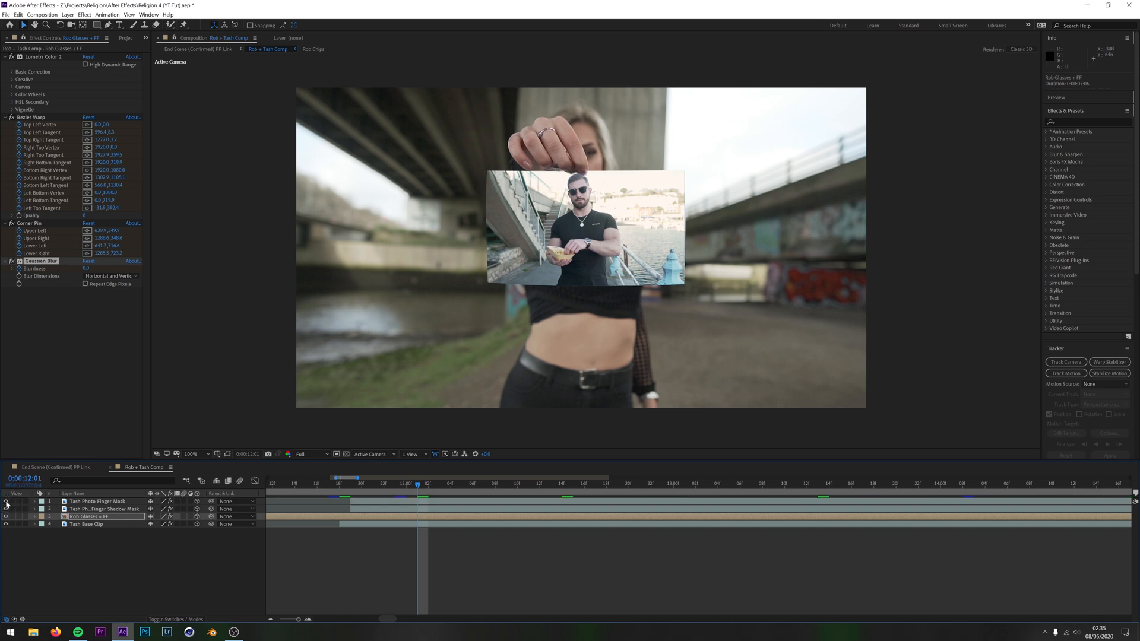
{"action": "left_click_drag", "start_coordinate": [417, 488], "coordinate": [530, 516]}
{"action": "key", "text": "Page_Down"}
{"action": "key", "text": "Page_Down"}
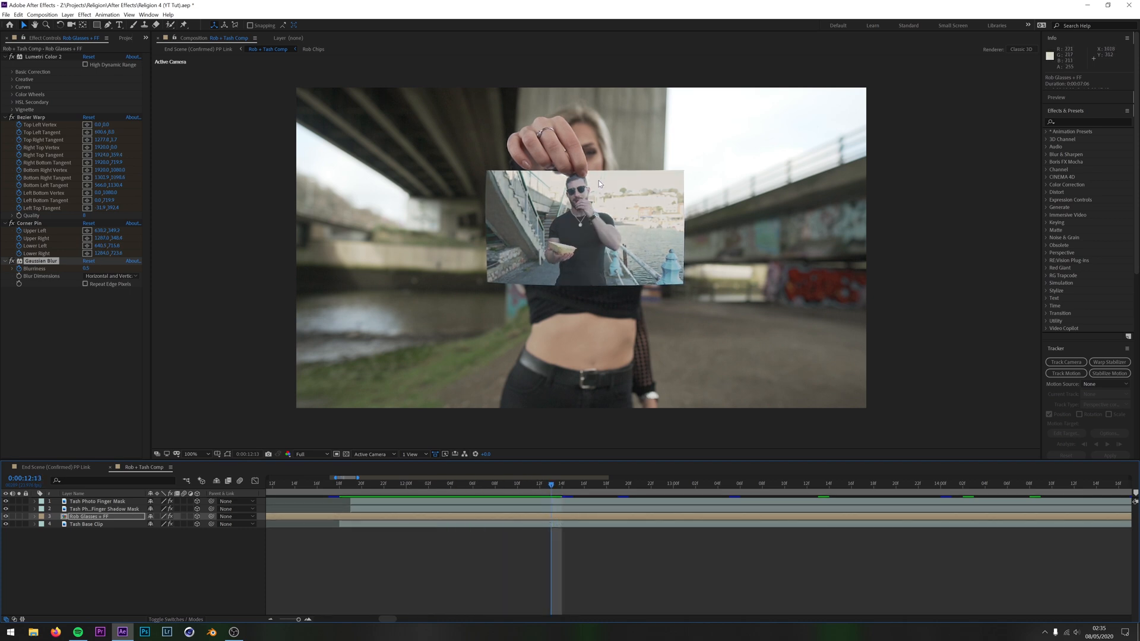
Hide layers 1 and 2 at 0:00:12:13 to examine how the photo covers the fingertip without the masks
{"action": "scroll", "coordinate": [599, 180], "scroll_direction": "up", "scroll_amount": 4}
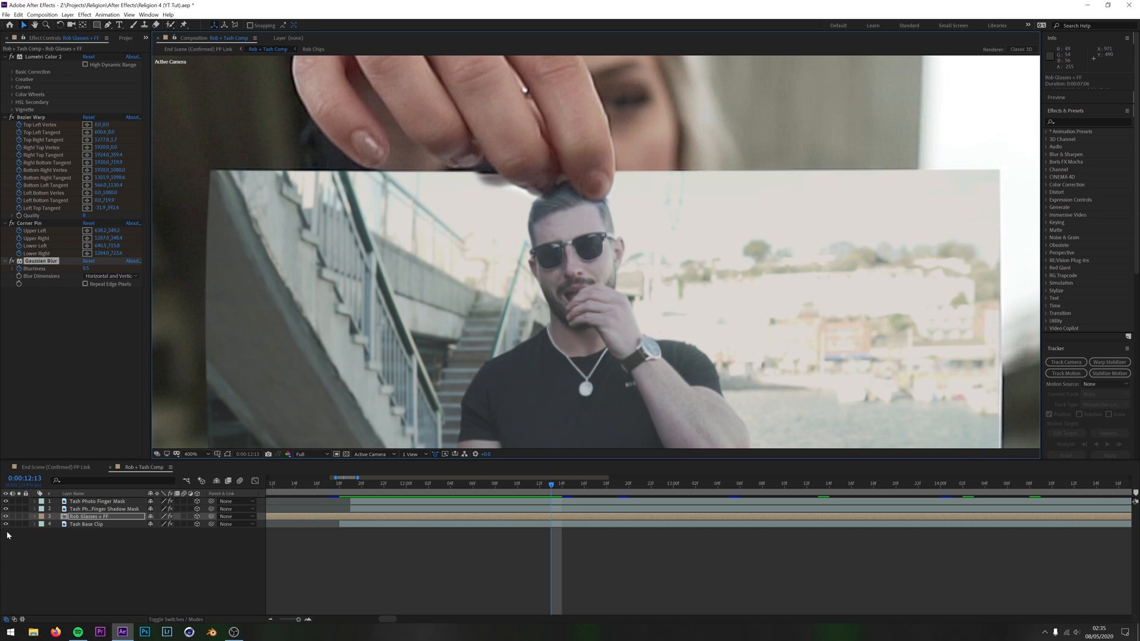
{"action": "left_click", "coordinate": [7, 508]}
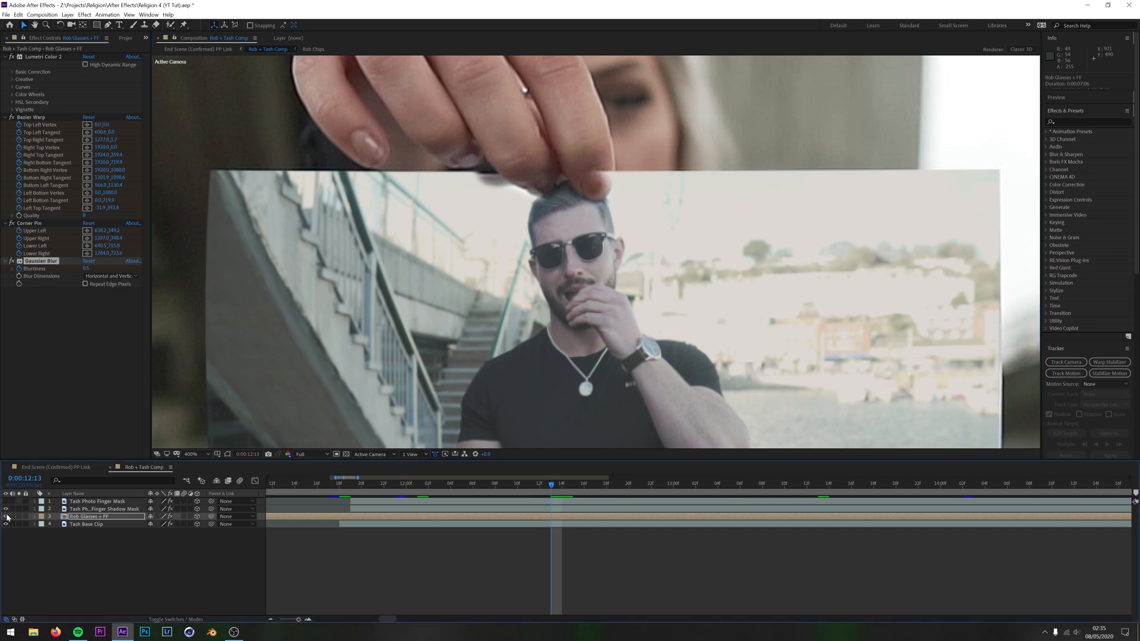
{"action": "left_click", "coordinate": [6, 509]}
{"action": "scroll", "coordinate": [593, 252], "scroll_direction": "down", "scroll_amount": 2}
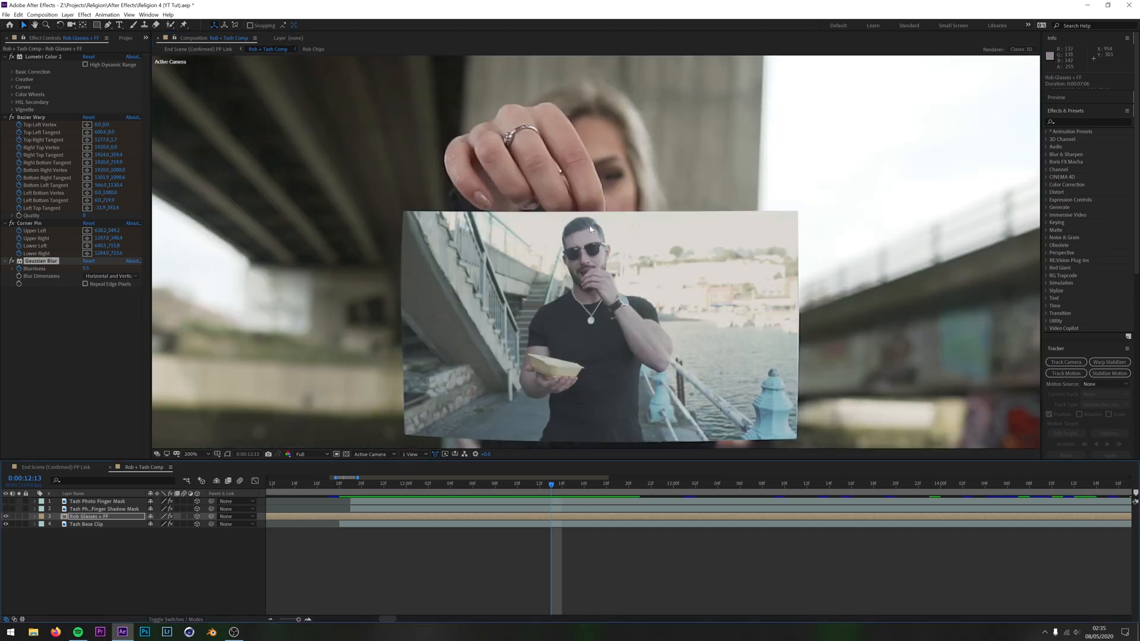
{"action": "left_click_drag", "start_coordinate": [587, 225], "coordinate": [573, 187]}
{"action": "key", "text": "v"}
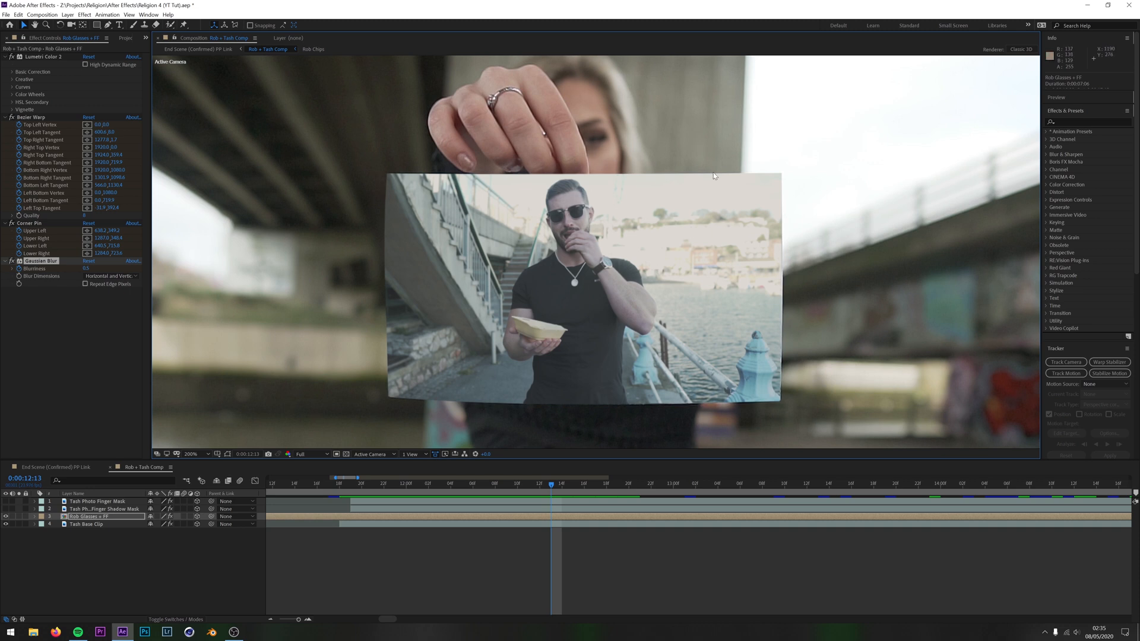
Make layers 1 and 2 visible again and view the whole composition frame
{"action": "left_click", "coordinate": [6, 501]}
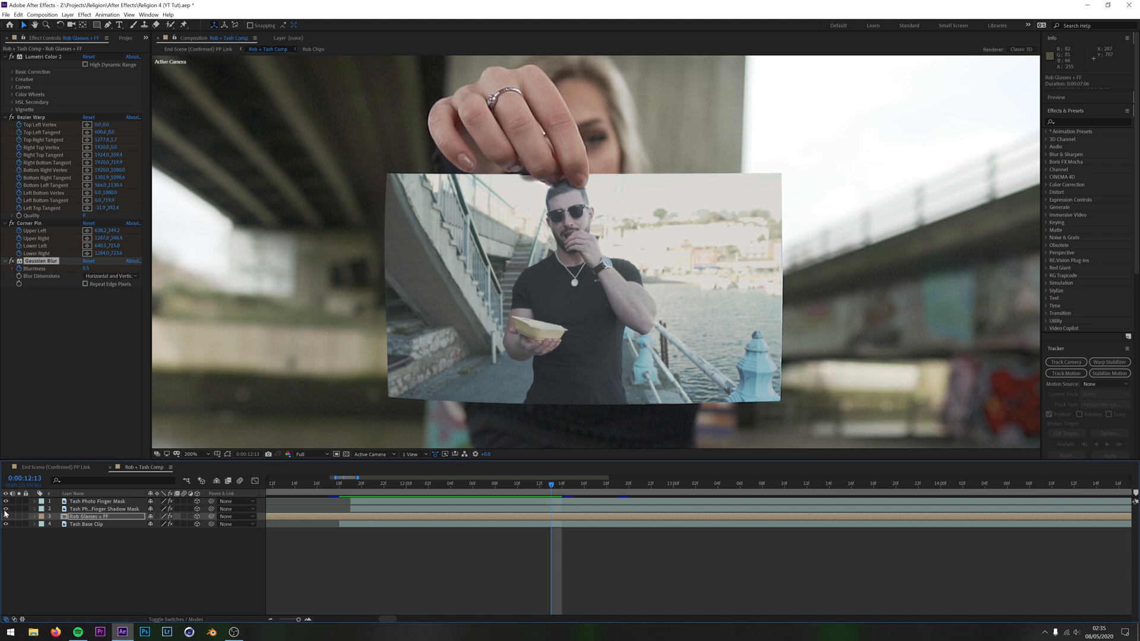
{"action": "scroll", "coordinate": [561, 276], "scroll_direction": "down", "scroll_amount": 4}
{"action": "scroll", "coordinate": [561, 276], "scroll_direction": "up", "scroll_amount": 2}
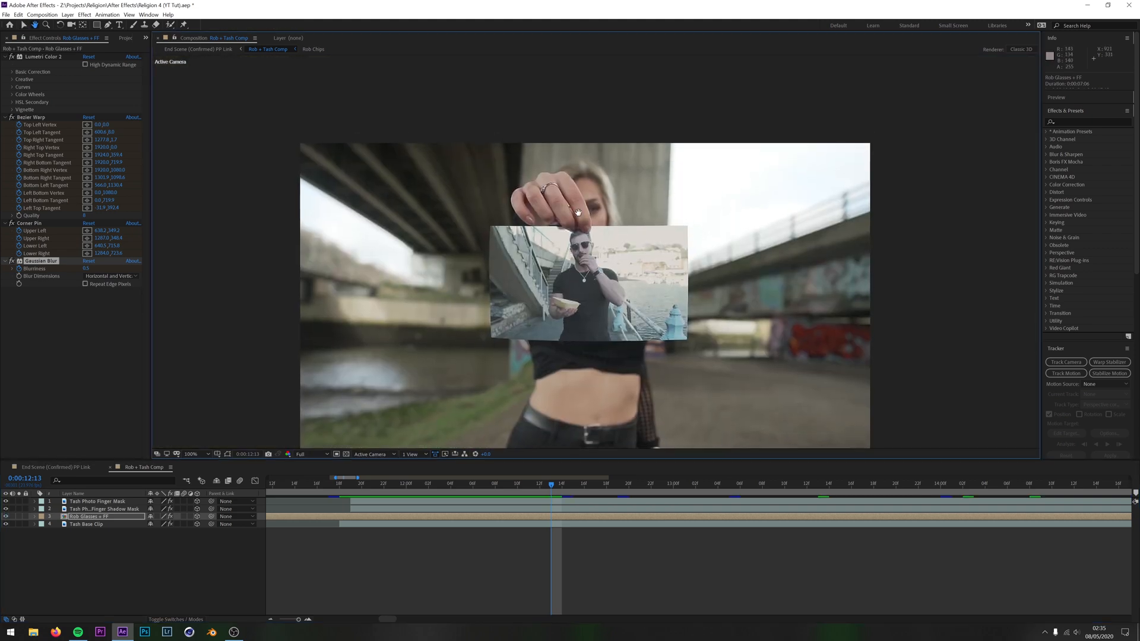
{"action": "left_click_drag", "start_coordinate": [570, 240], "coordinate": [570, 181]}
{"action": "key", "text": "v"}
Hide and show the finger shadow mask layer to compare the frame with and without it, deselecting all layers
{"action": "left_click", "coordinate": [6, 509]}
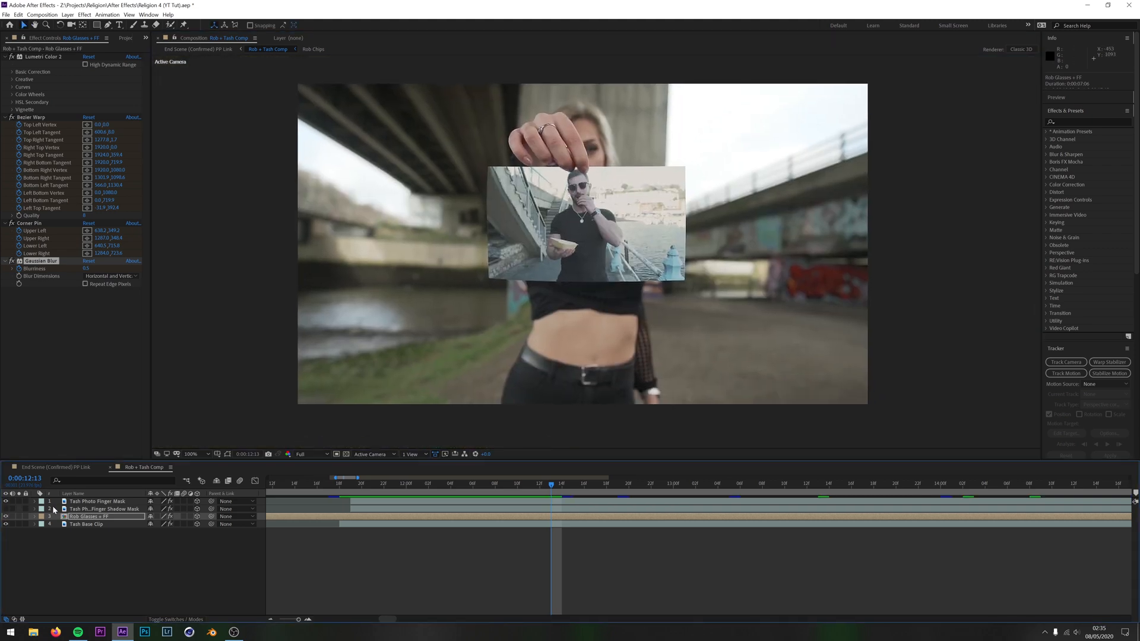
{"action": "left_click", "coordinate": [914, 241]}
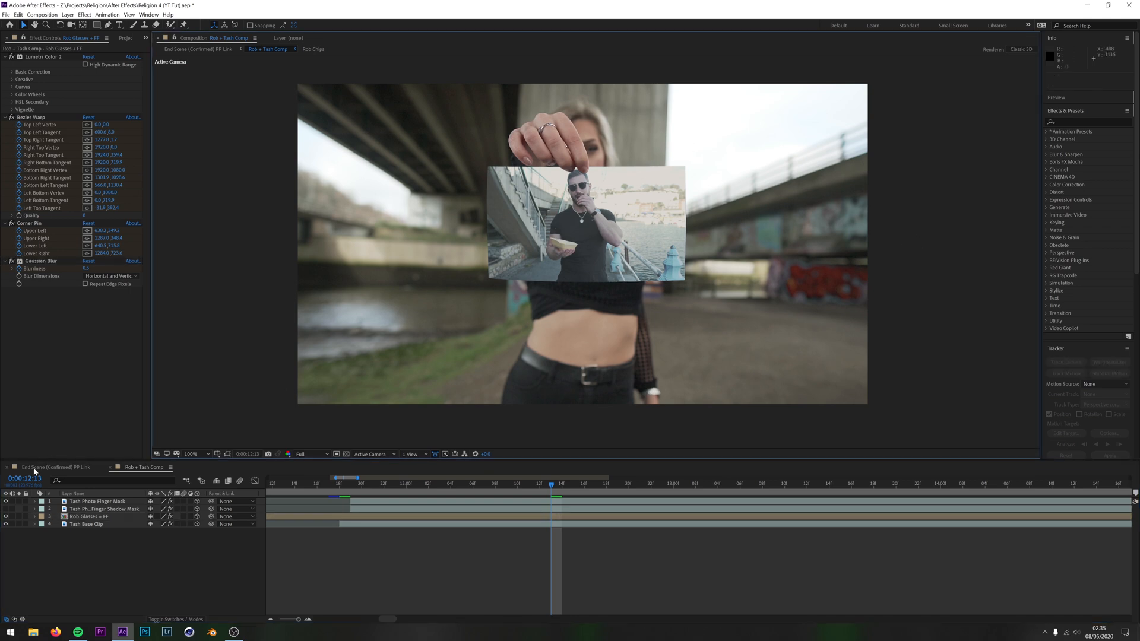
{"action": "left_click", "coordinate": [5, 509]}
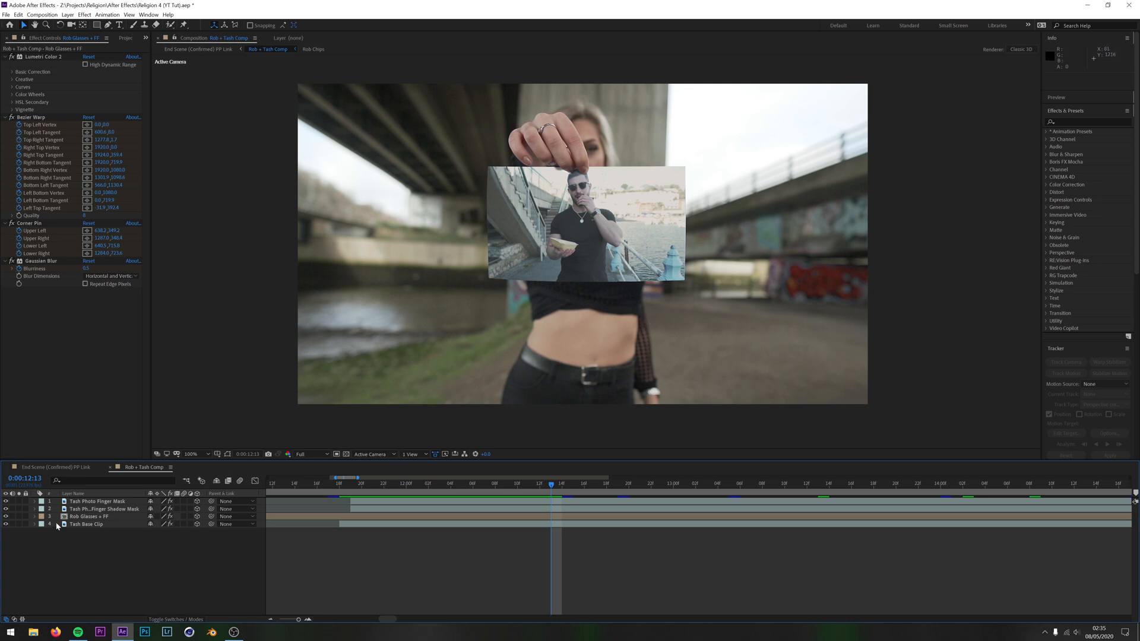
Expand layer 1, select its Transform group, and move the playhead to the first Position keyframe at 0:00:11:21
{"action": "left_click", "coordinate": [35, 502]}
{"action": "scroll", "coordinate": [67, 532], "scroll_direction": "down", "scroll_amount": 1}
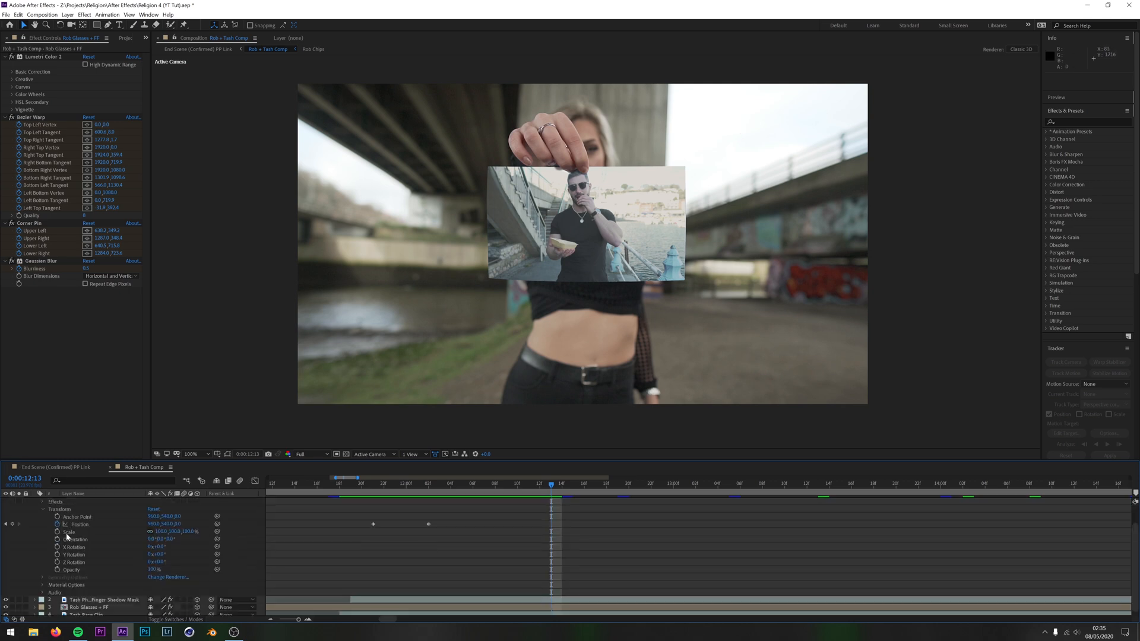
{"action": "left_click", "coordinate": [62, 510]}
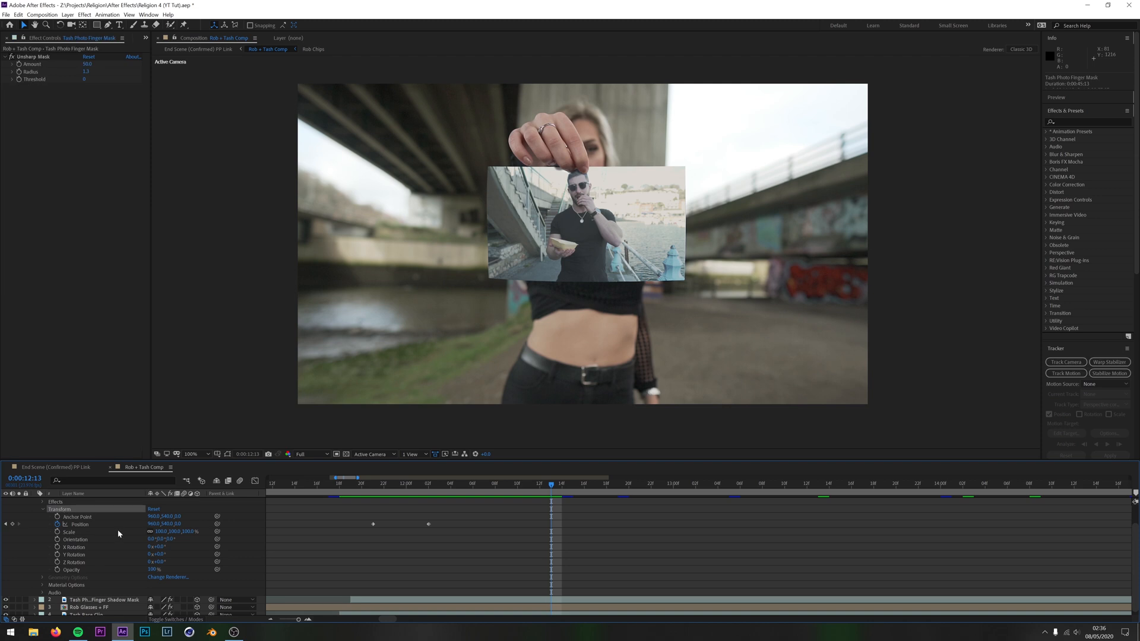
{"action": "left_click_drag", "start_coordinate": [544, 487], "coordinate": [361, 507]}
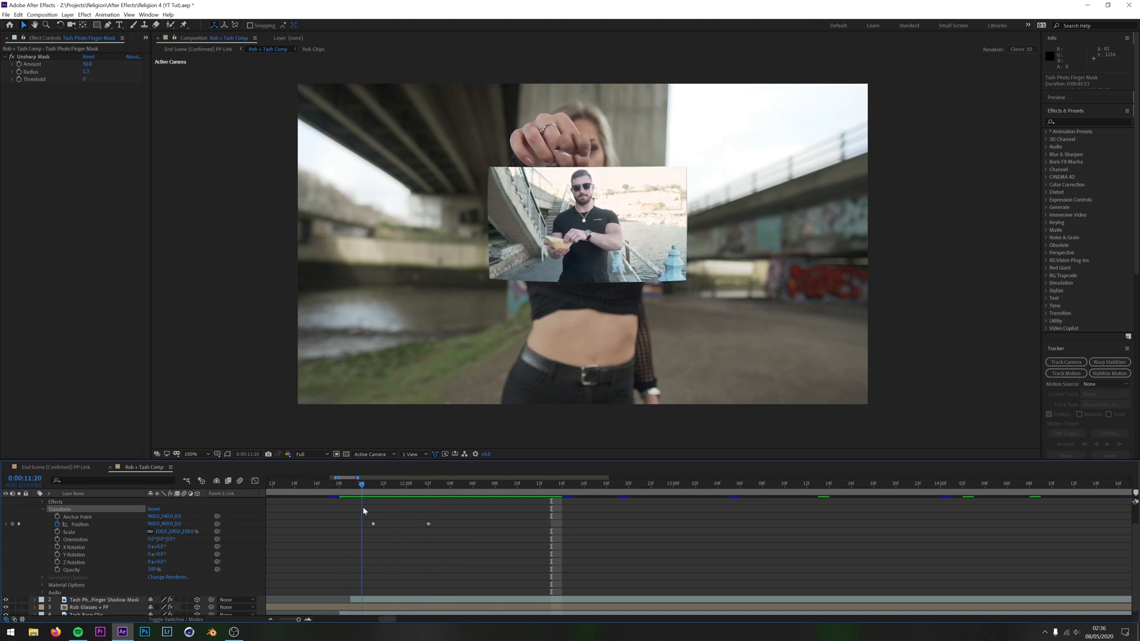
{"action": "scroll", "coordinate": [364, 507], "scroll_direction": "up", "scroll_amount": 1}
{"action": "mouse_move", "coordinate": [363, 487]}
{"action": "left_mouse_down"}
{"action": "mouse_move", "coordinate": [372, 487]}
{"action": "mouse_move", "coordinate": [324, 496]}
{"action": "mouse_move", "coordinate": [575, 505]}
{"action": "mouse_move", "coordinate": [340, 505]}
{"action": "mouse_move", "coordinate": [551, 501]}
{"action": "mouse_move", "coordinate": [418, 497]}
{"action": "mouse_move", "coordinate": [365, 480]}
{"action": "mouse_move", "coordinate": [551, 479]}
{"action": "mouse_move", "coordinate": [392, 475]}
{"action": "mouse_move", "coordinate": [326, 479]}
{"action": "mouse_move", "coordinate": [518, 481]}
{"action": "mouse_move", "coordinate": [350, 482]}
{"action": "mouse_move", "coordinate": [287, 496]}
{"action": "mouse_move", "coordinate": [373, 501]}
{"action": "left_mouse_up"}
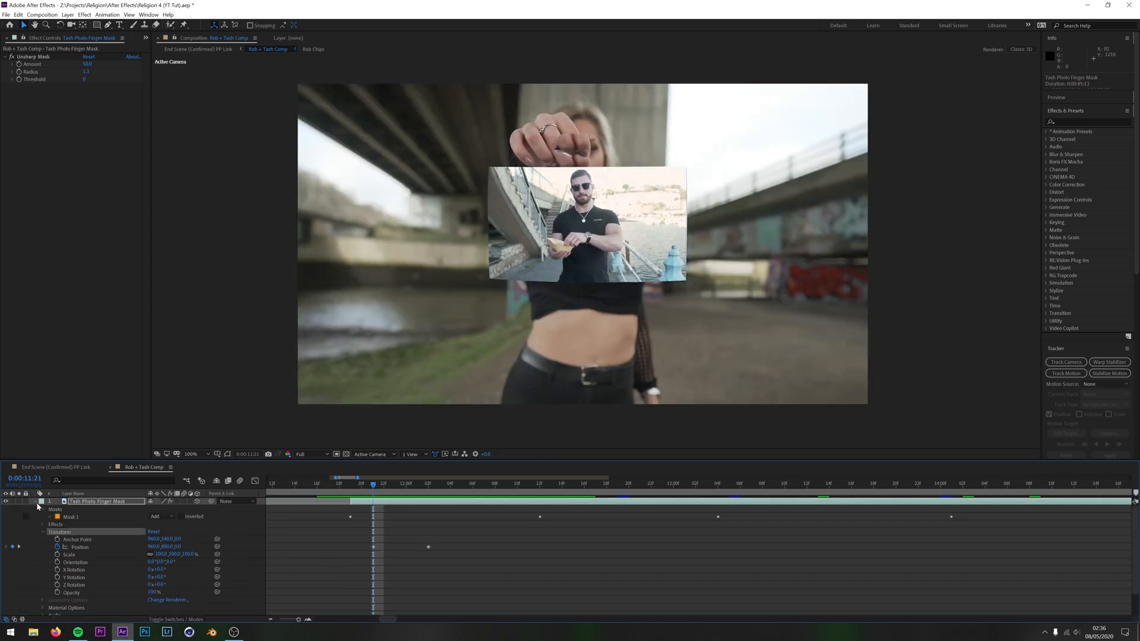
Examine layer 1 between its two Position keyframes at 0:00:12:01, then collapse the layer's properties
{"action": "left_click_drag", "start_coordinate": [362, 484], "coordinate": [418, 509]}
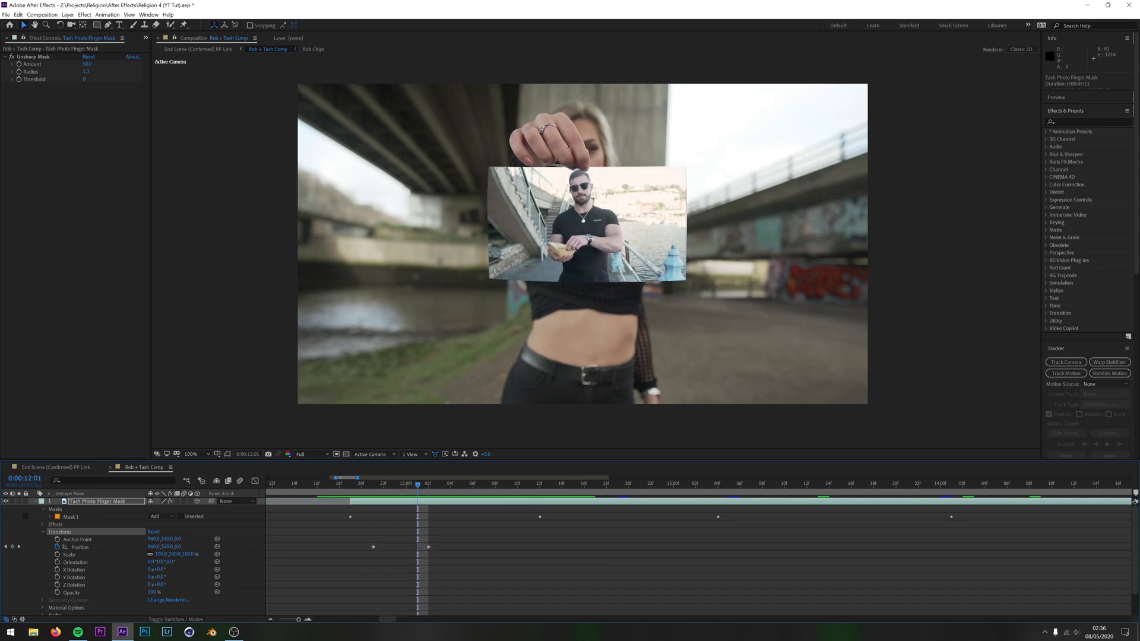
{"action": "left_click", "coordinate": [35, 502]}
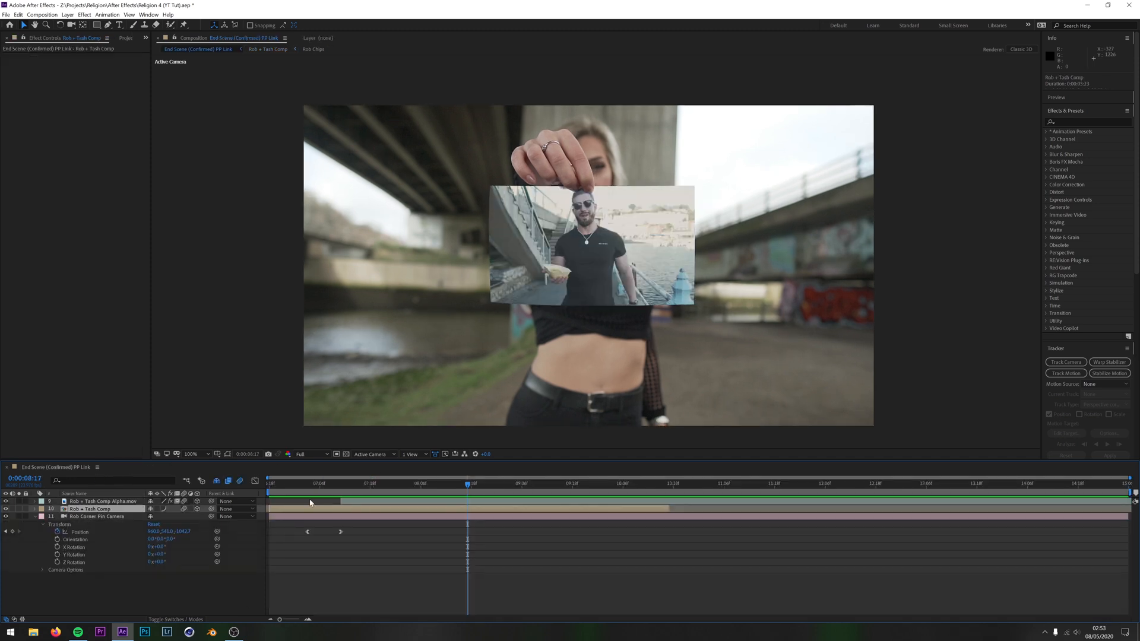
In the End Scene comp, select the Corner Pin Camera layer and move the playhead to its second Position keyframe at 0:00:07:11
{"action": "left_click_drag", "start_coordinate": [474, 484], "coordinate": [321, 503]}
{"action": "left_click", "coordinate": [125, 517]}
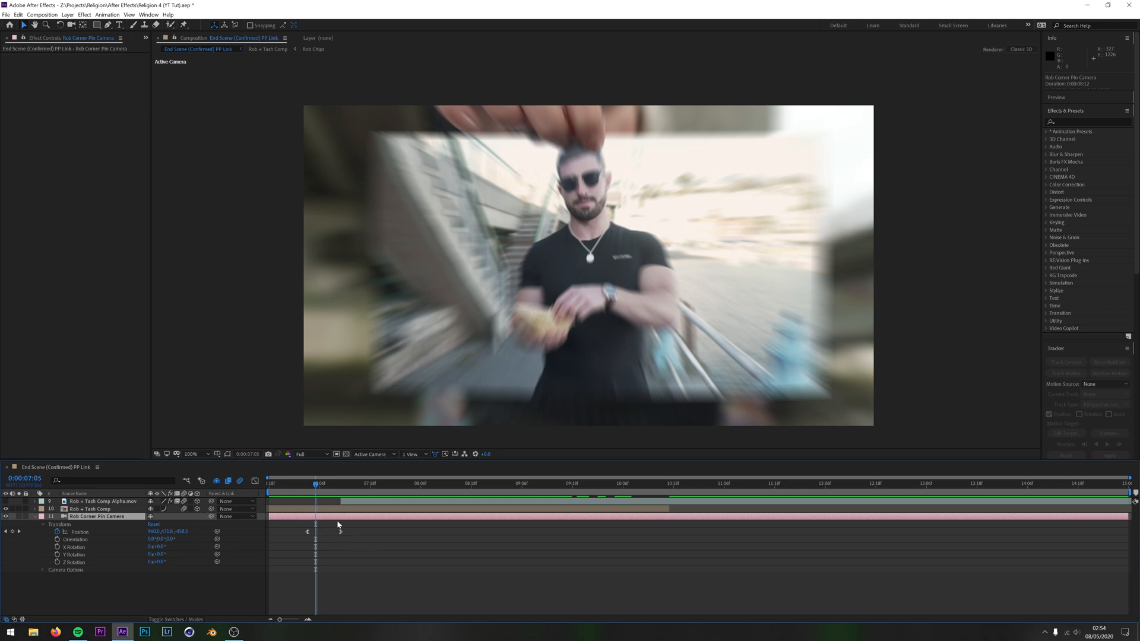
{"action": "left_click_drag", "start_coordinate": [315, 485], "coordinate": [341, 485]}
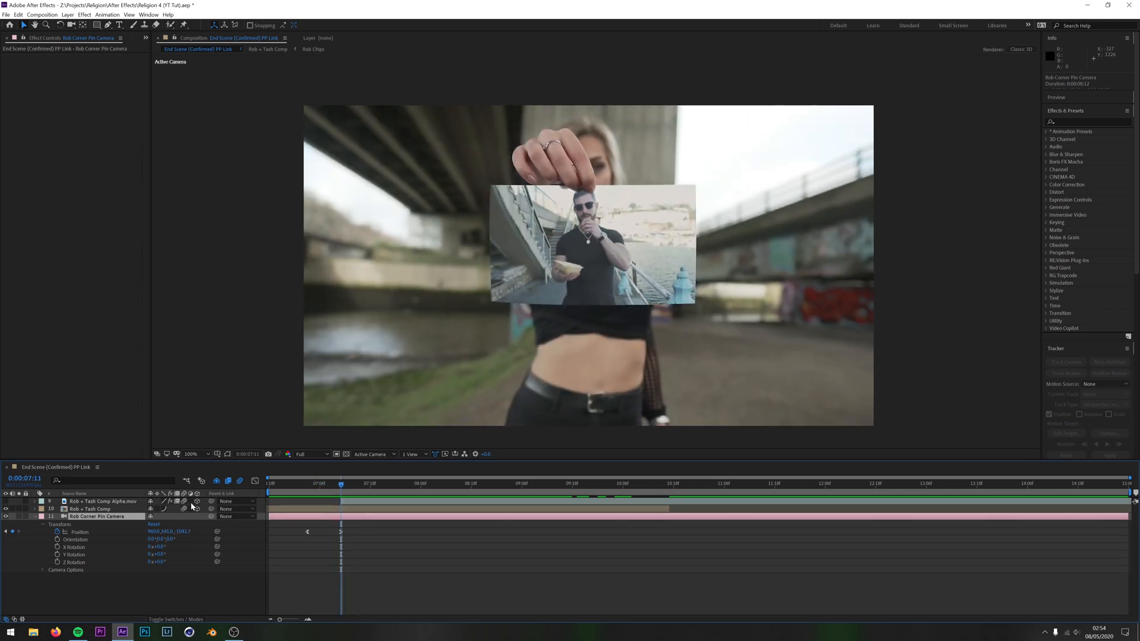
Hide the Corner Pin Camera layer and scrub between 0:00:06:19 and 0:00:07:11 to examine the photo shot without the camera move
{"action": "left_click_drag", "start_coordinate": [341, 484], "coordinate": [311, 498]}
{"action": "left_click", "coordinate": [317, 508]}
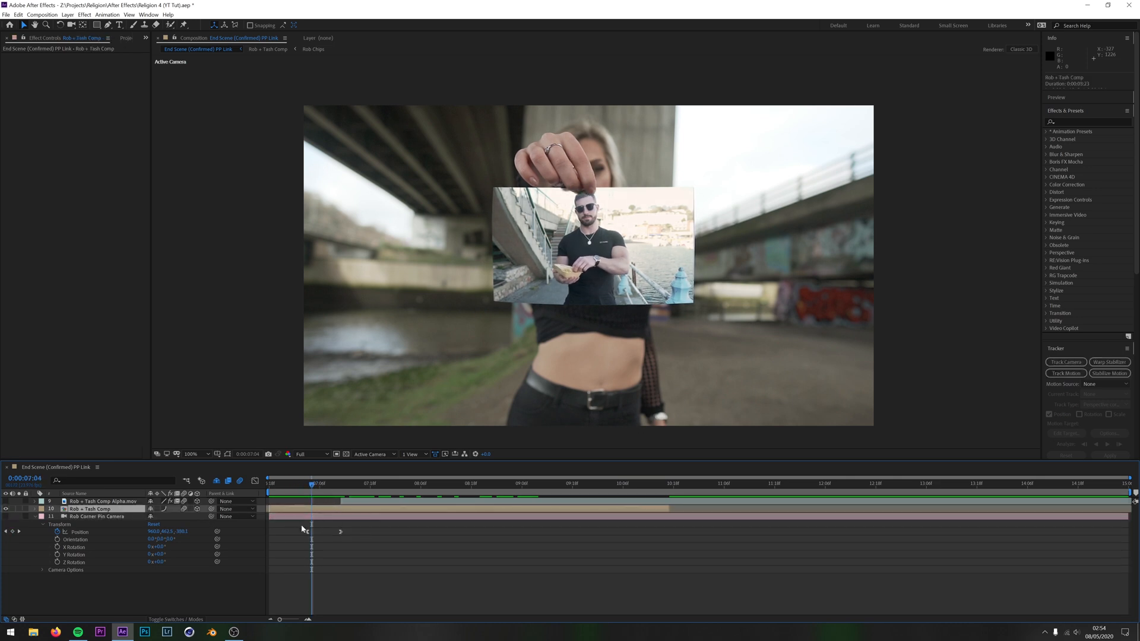
{"action": "left_click", "coordinate": [323, 517]}
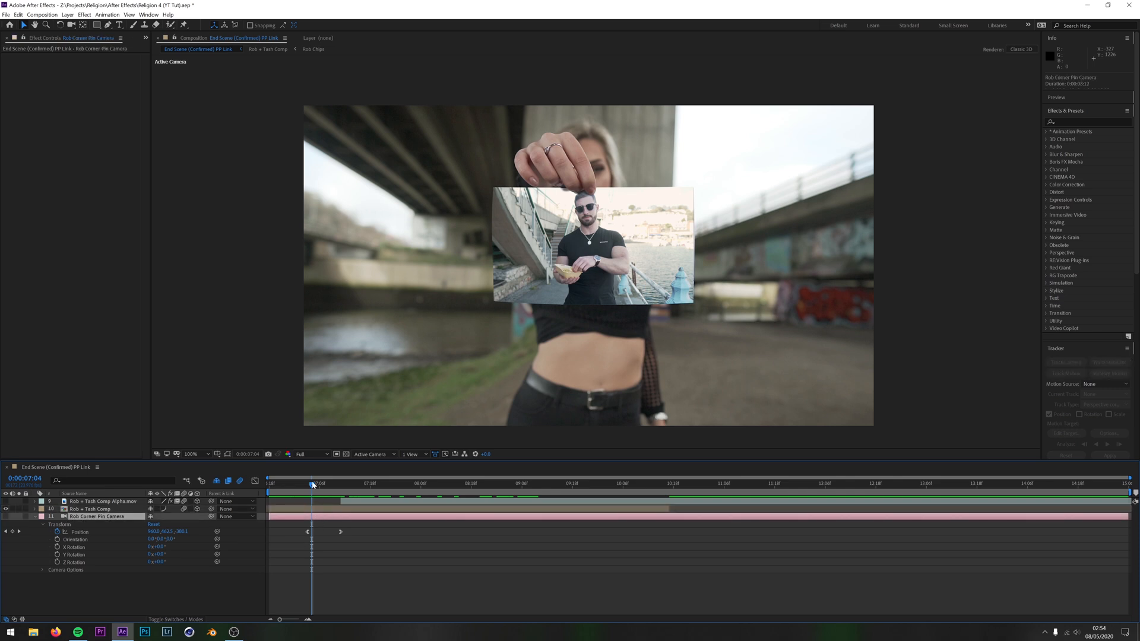
{"action": "left_click_drag", "start_coordinate": [313, 485], "coordinate": [341, 486]}
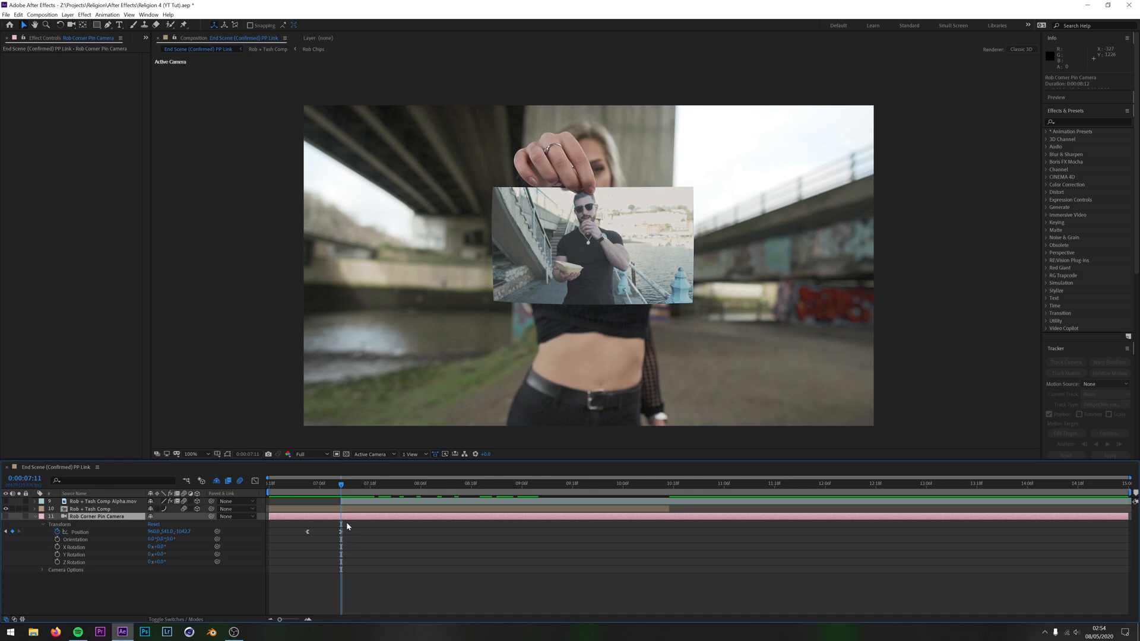
{"action": "left_click_drag", "start_coordinate": [341, 491], "coordinate": [308, 536]}
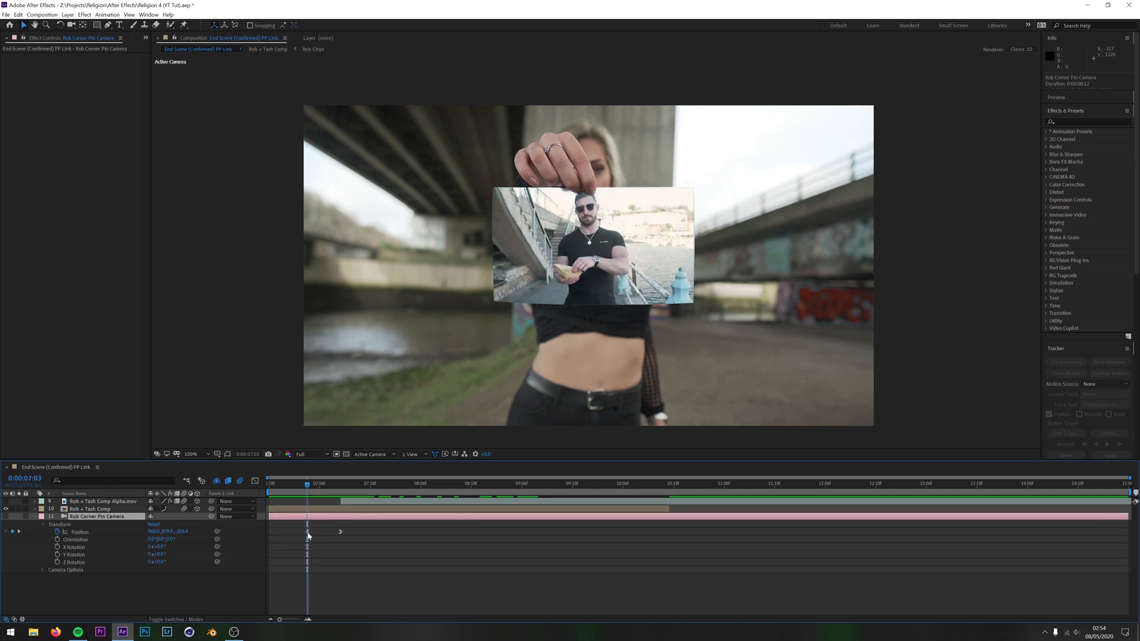
{"action": "key", "text": "Home"}
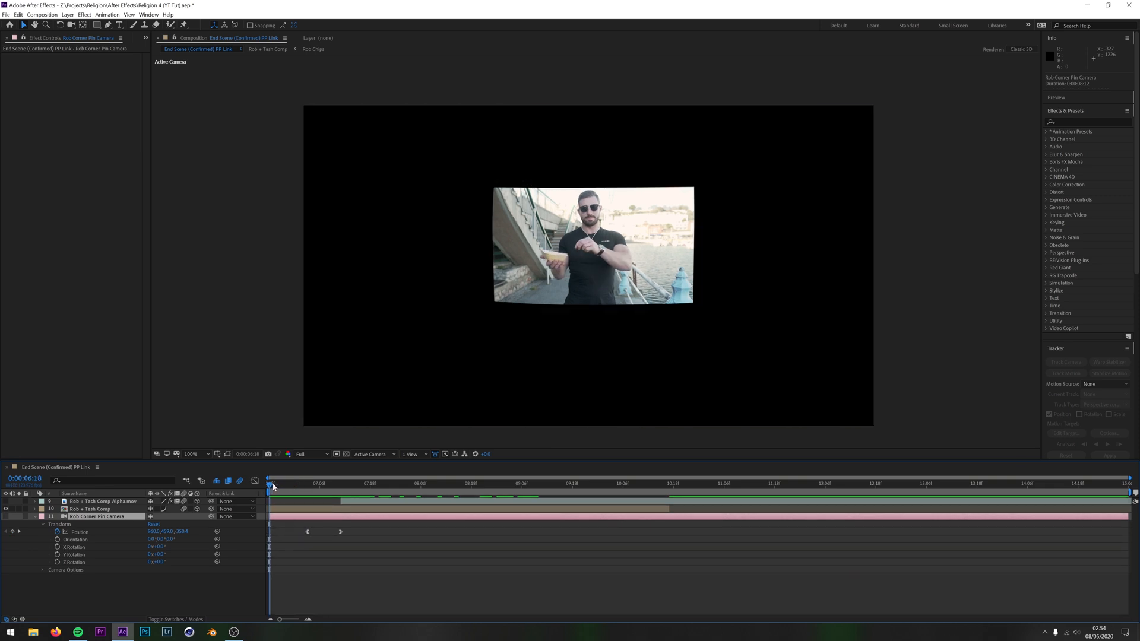
{"action": "left_click_drag", "start_coordinate": [273, 486], "coordinate": [278, 487]}
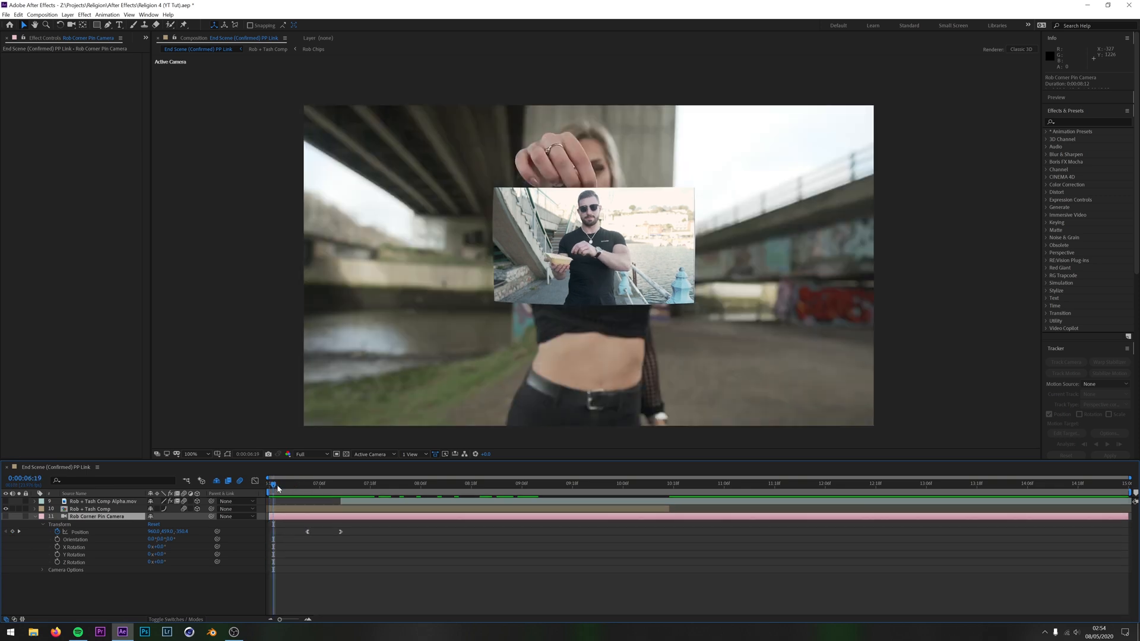
Show the camera layer again, review its pull-back up to 0:00:07:14, and return to 0:00:07:03 with layer 10 selected
{"action": "left_click", "coordinate": [5, 517]}
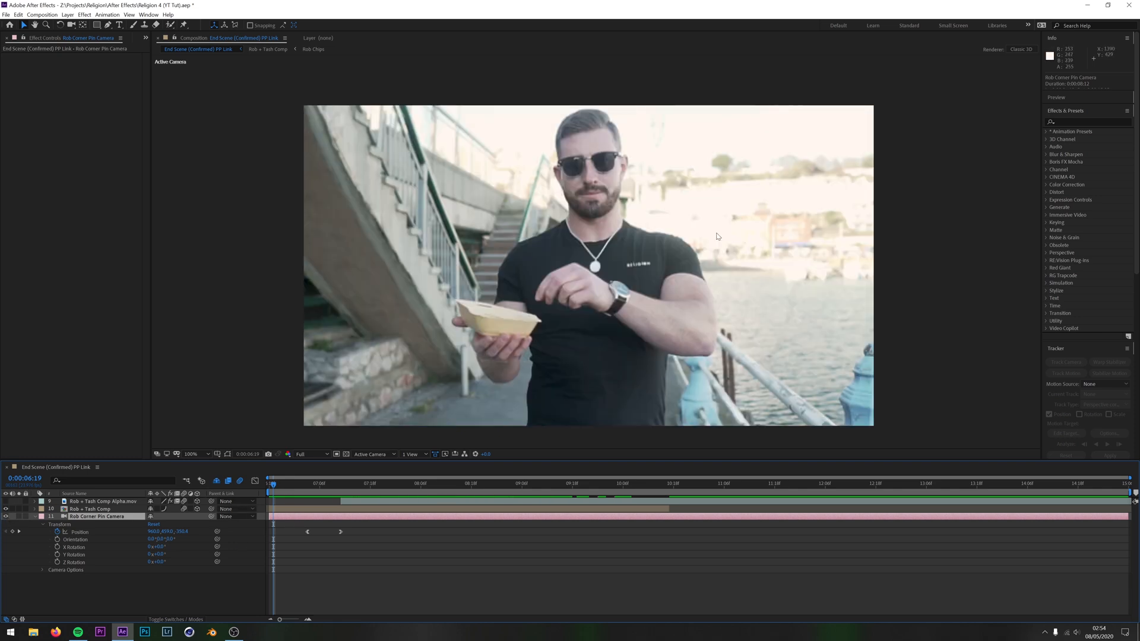
{"action": "left_click_drag", "start_coordinate": [272, 485], "coordinate": [353, 506]}
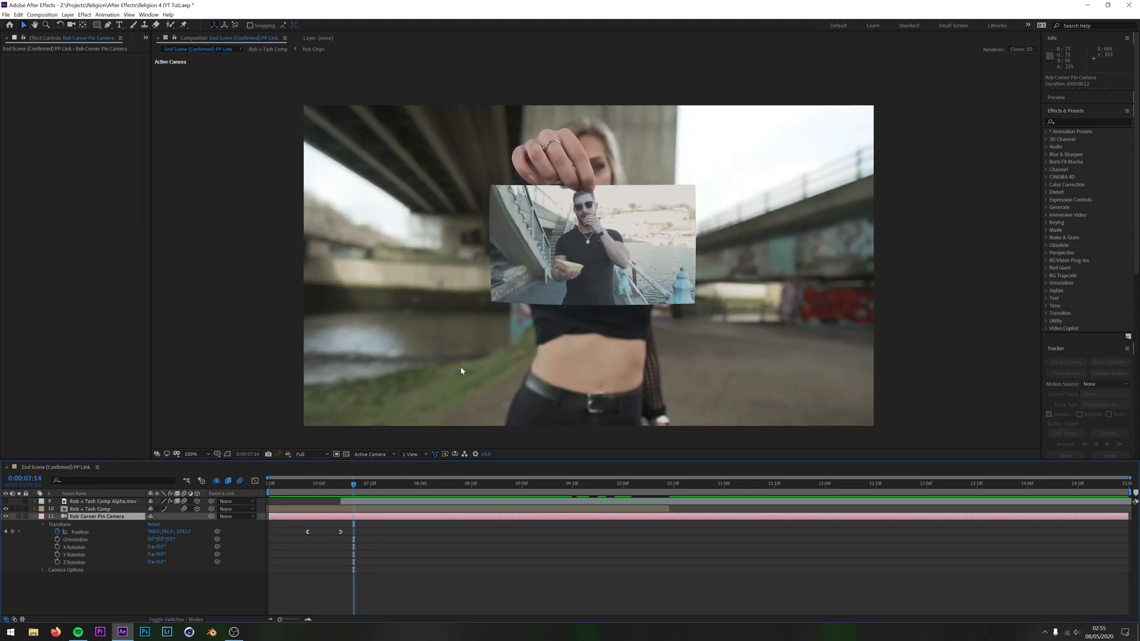
{"action": "left_click_drag", "start_coordinate": [357, 488], "coordinate": [308, 486]}
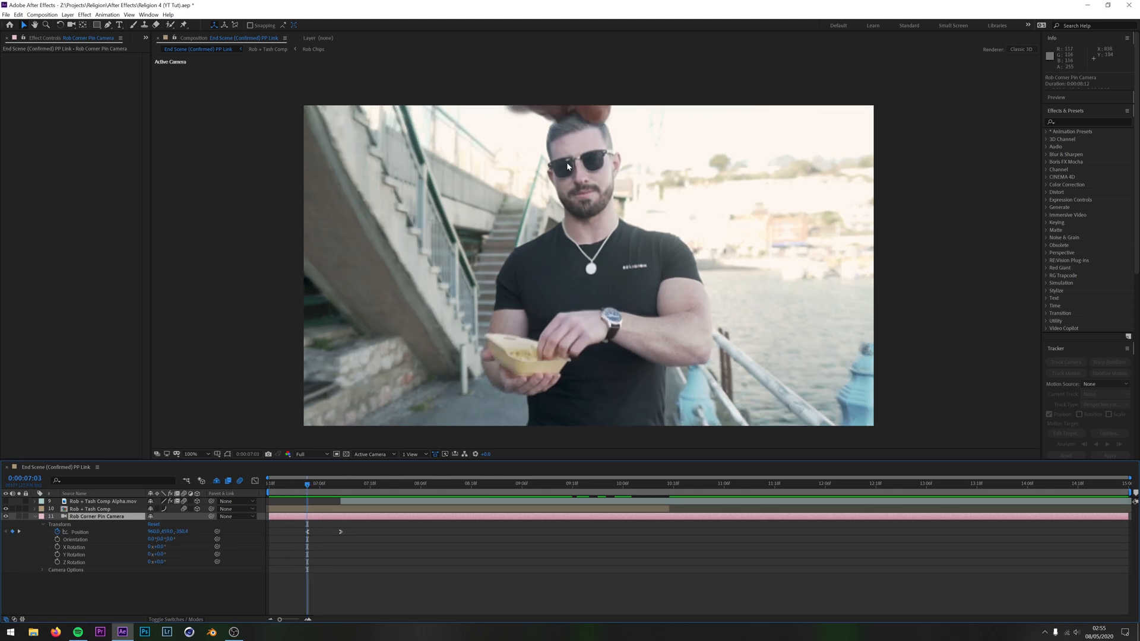
{"action": "mouse_move", "coordinate": [306, 490]}
{"action": "left_mouse_down"}
{"action": "mouse_move", "coordinate": [335, 498]}
{"action": "mouse_move", "coordinate": [281, 481]}
{"action": "mouse_move", "coordinate": [331, 492]}
{"action": "mouse_move", "coordinate": [312, 490]}
{"action": "left_mouse_up"}
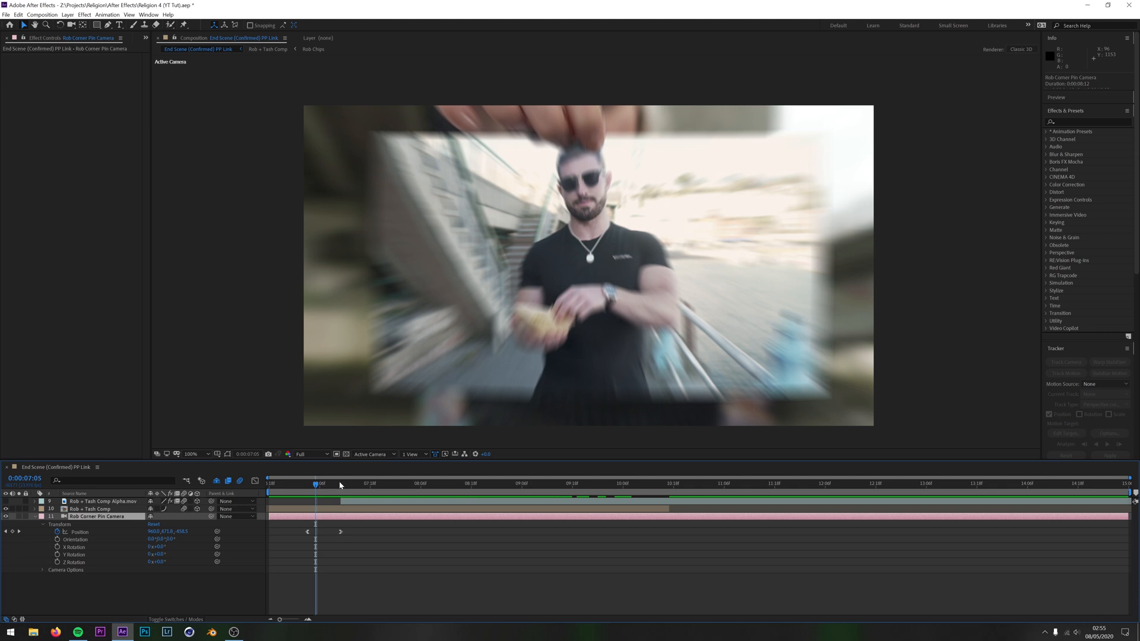
{"action": "left_click", "coordinate": [319, 509]}
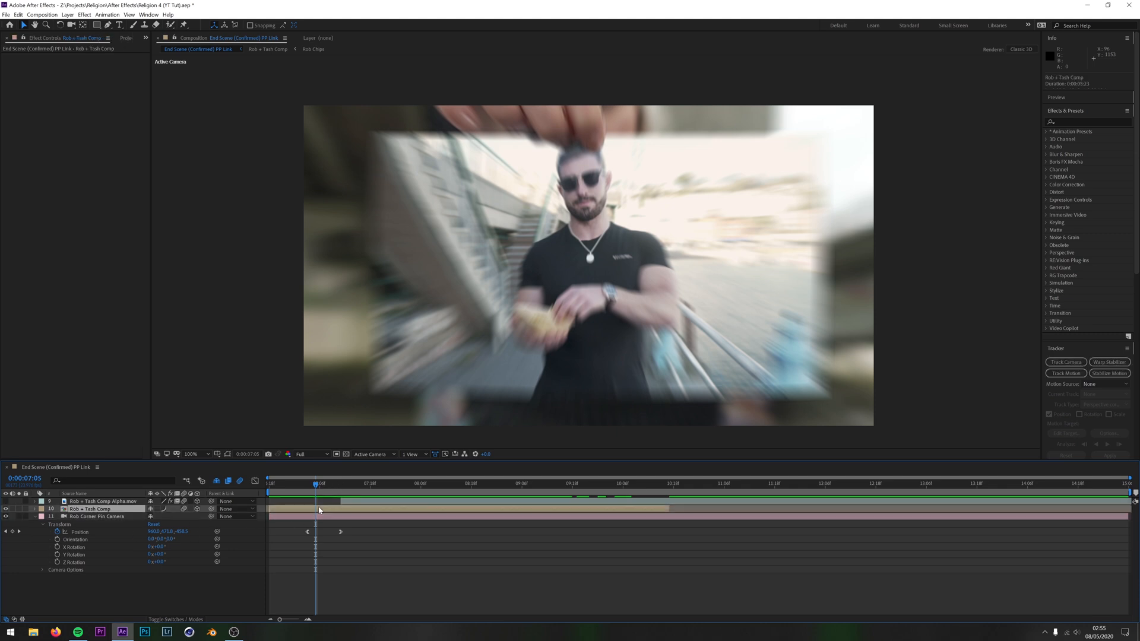
{"action": "left_click_drag", "start_coordinate": [316, 484], "coordinate": [307, 484]}
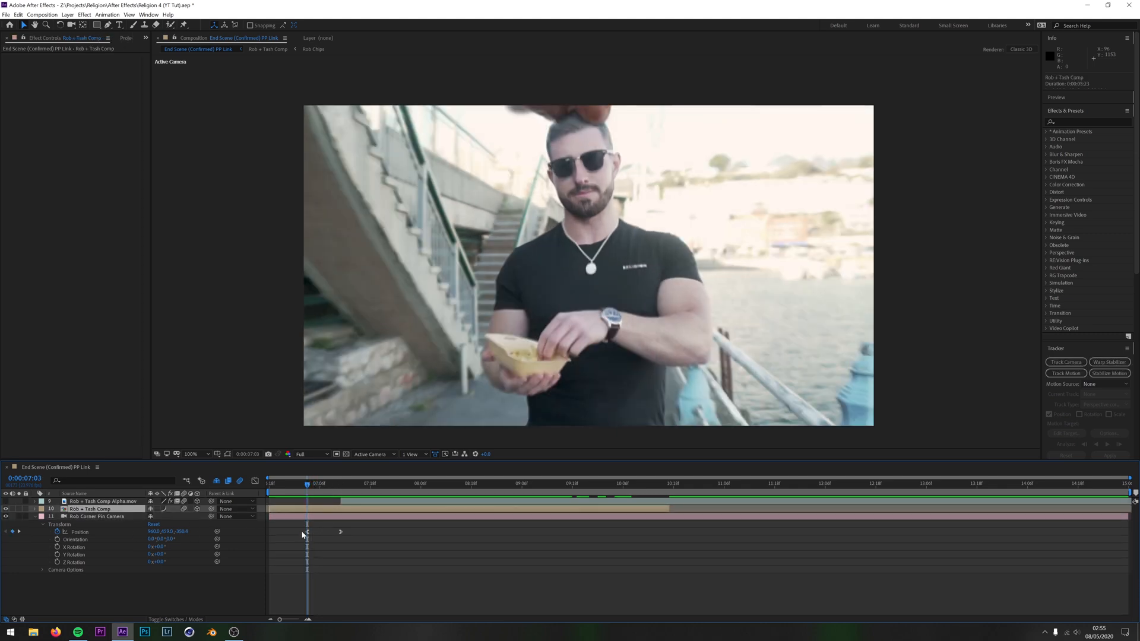
Open the layer 10 precomp to examine its Lumetri Color and Gaussian Blur keyframes around 0:00:12:01, then return to the End Scene comp
{"action": "double_click", "coordinate": [310, 508]}
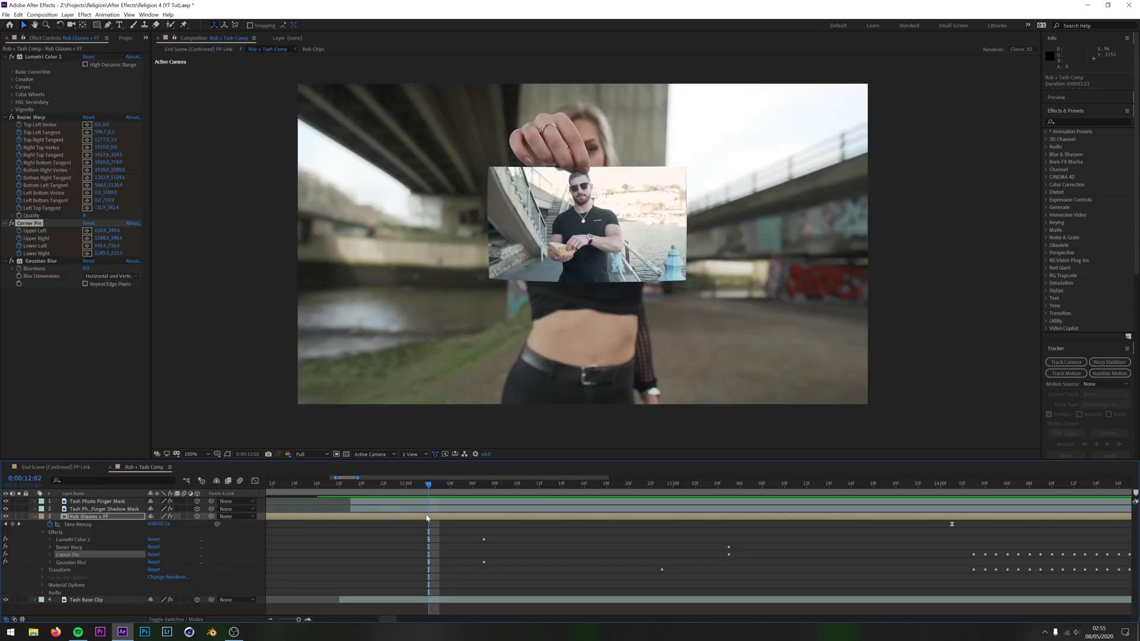
{"action": "key", "text": "Page_Up"}
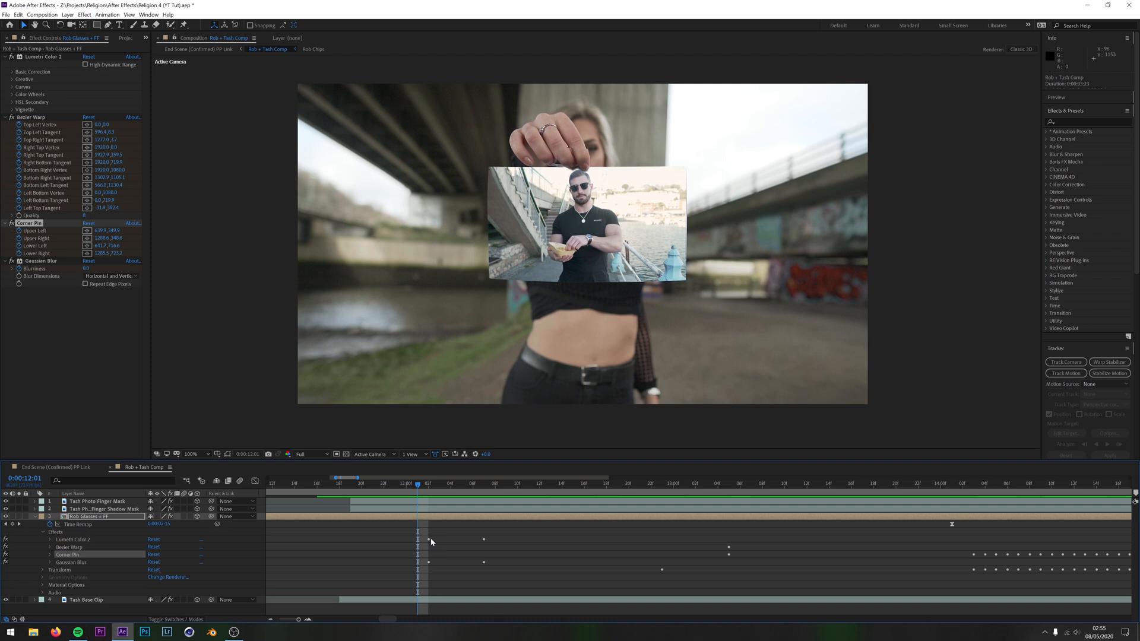
{"action": "left_click_drag", "start_coordinate": [420, 487], "coordinate": [435, 555]}
{"action": "left_click", "coordinate": [94, 469]}
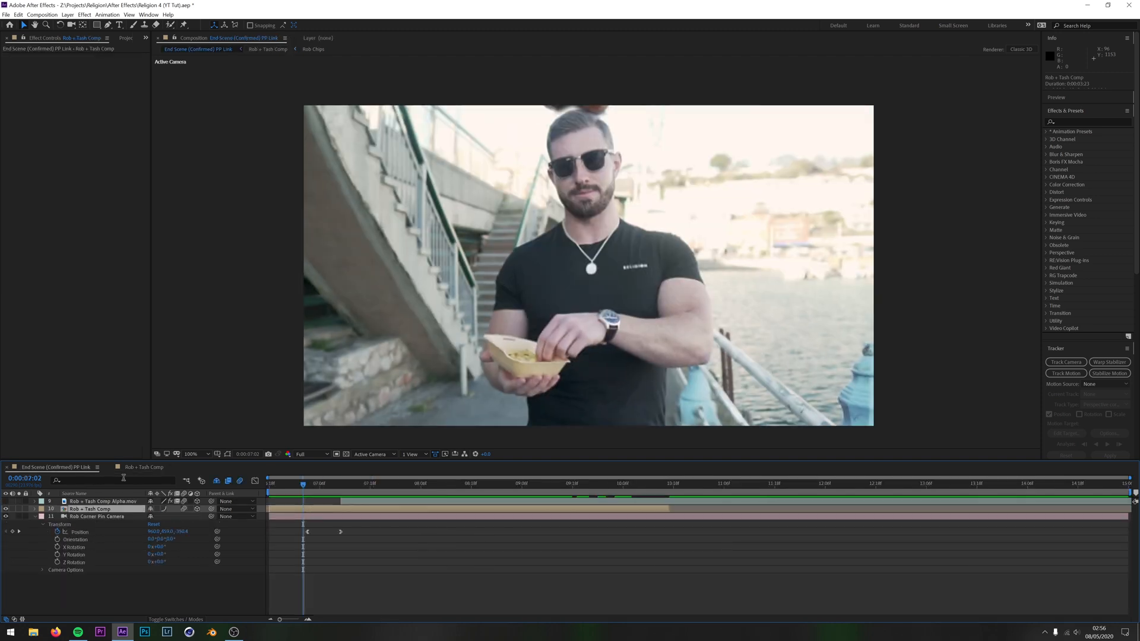
Scrub through the frames between the camera's Position keyframes to examine the blurred pull-back, stopping at 0:00:07:06
{"action": "left_click", "coordinate": [307, 486]}
{"action": "left_click_drag", "start_coordinate": [308, 487], "coordinate": [331, 484]}
{"action": "mouse_move", "coordinate": [311, 480]}
{"action": "left_mouse_down"}
{"action": "mouse_move", "coordinate": [334, 482]}
{"action": "mouse_move", "coordinate": [310, 478]}
{"action": "mouse_move", "coordinate": [323, 482]}
{"action": "left_mouse_up"}
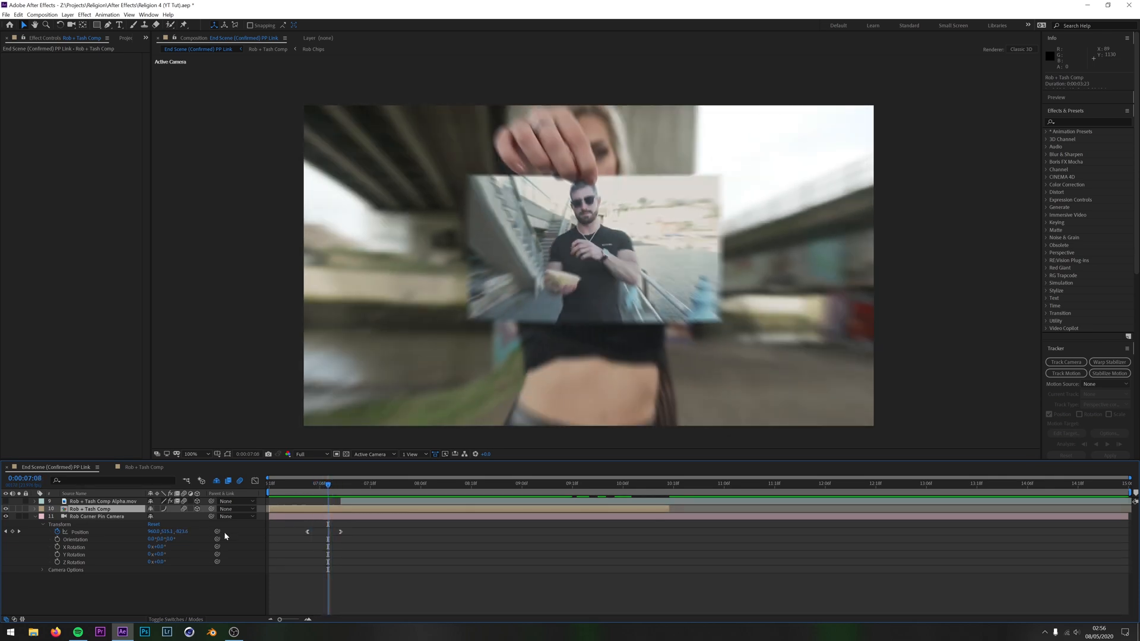
{"action": "left_click", "coordinate": [313, 517]}
{"action": "left_click", "coordinate": [316, 484]}
{"action": "key", "text": "Page_Down"}
{"action": "key", "text": "ctrl+Up"}
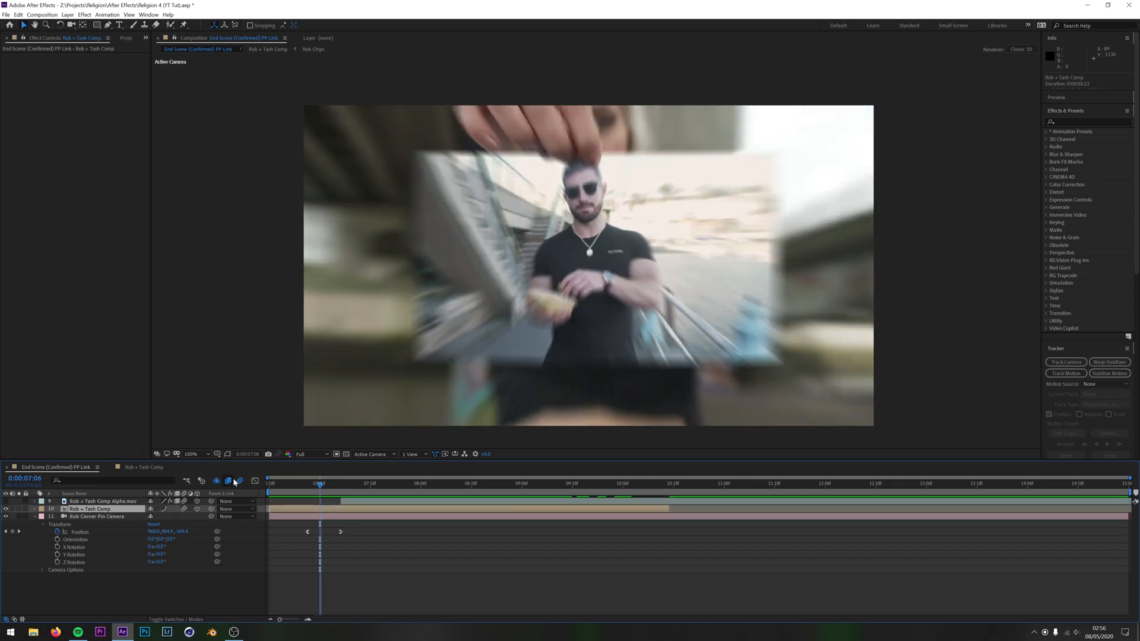
Turn the comp's motion blur off to compare the frame at 0:00:07:04 without it, then enable it again
{"action": "left_click", "coordinate": [236, 481]}
{"action": "mouse_move", "coordinate": [316, 488]}
{"action": "left_mouse_down"}
{"action": "mouse_move", "coordinate": [324, 499]}
{"action": "mouse_move", "coordinate": [307, 496]}
{"action": "mouse_move", "coordinate": [332, 496]}
{"action": "mouse_move", "coordinate": [312, 496]}
{"action": "left_mouse_up"}
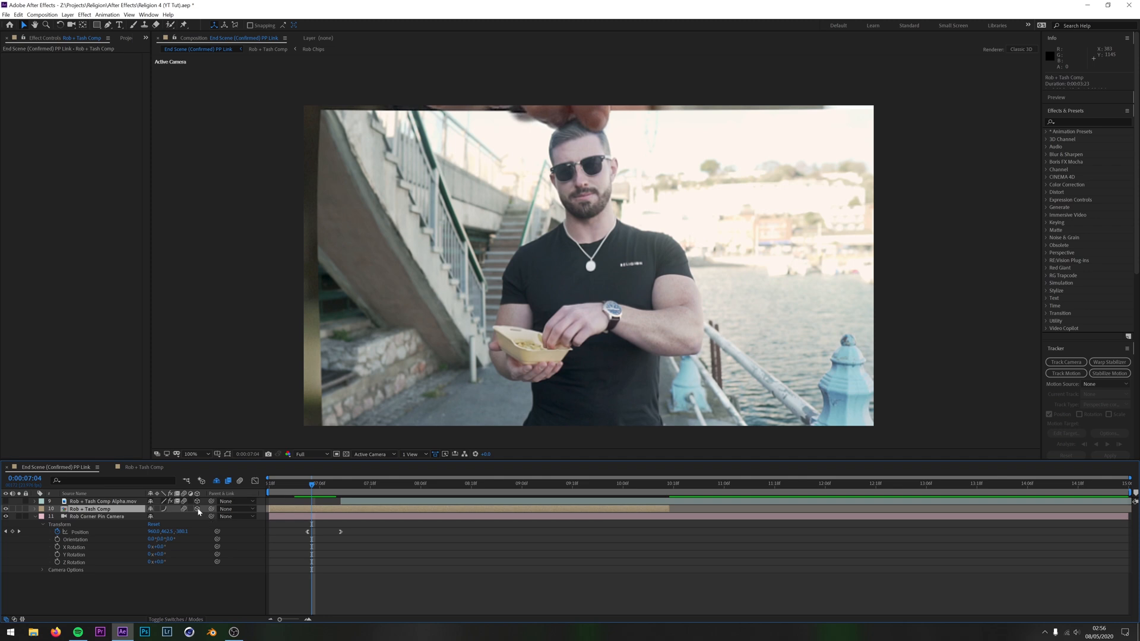
{"action": "left_click", "coordinate": [240, 481]}
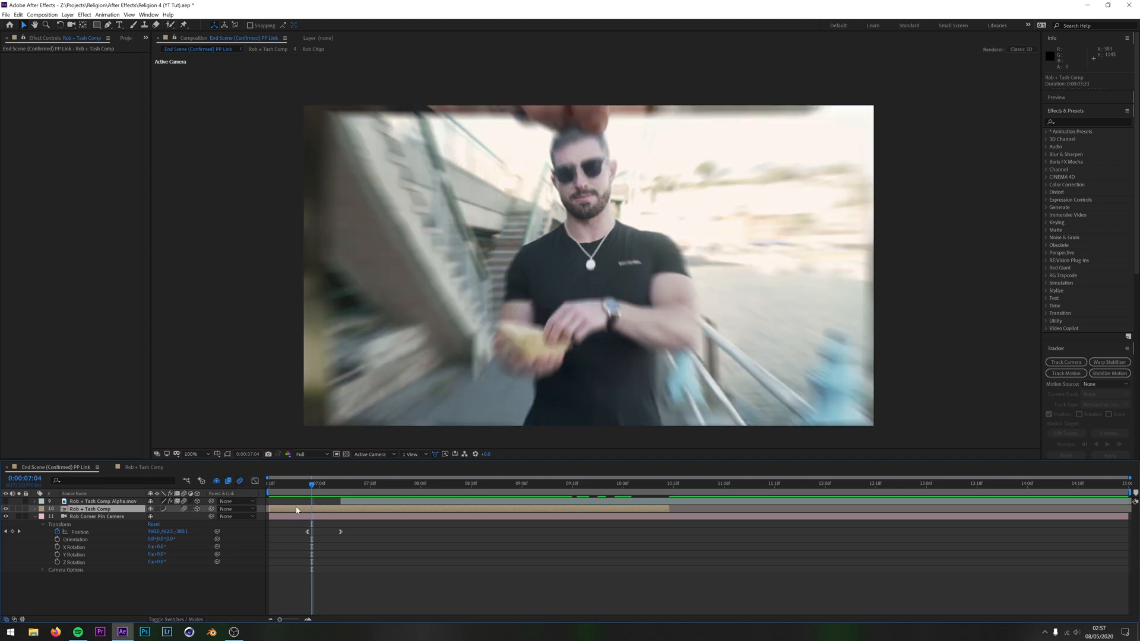
Switch layer 10's quality and sampling setting at 0:00:06:19 to compare the image sharpness, then restore it
{"action": "left_click_drag", "start_coordinate": [311, 486], "coordinate": [273, 488]}
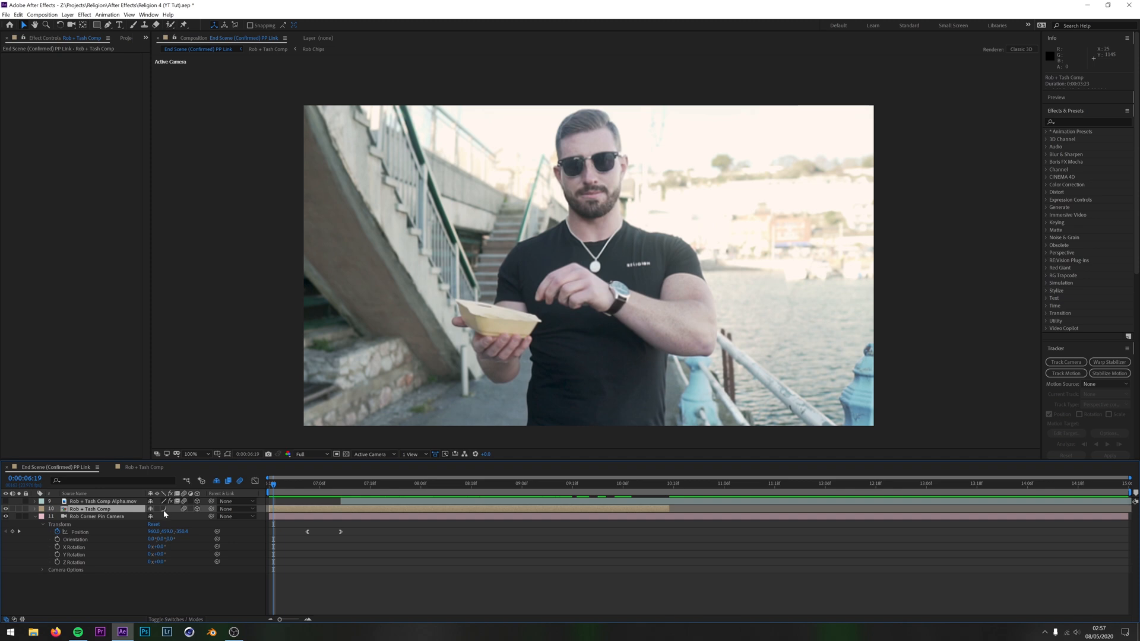
{"action": "key", "text": "space"}
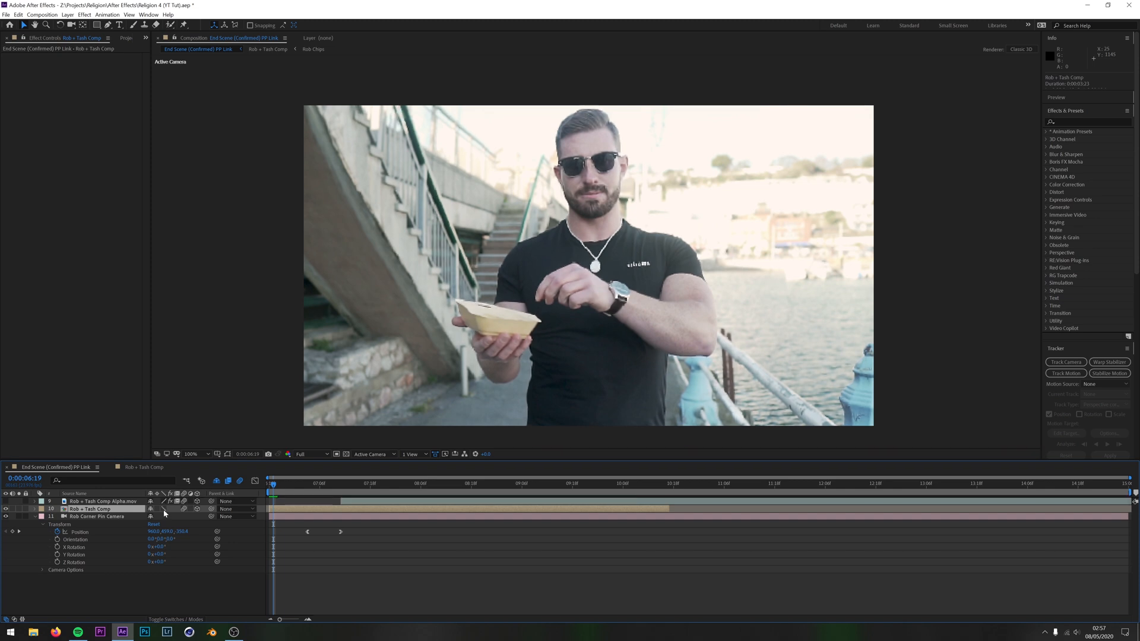
{"action": "key", "text": "space"}
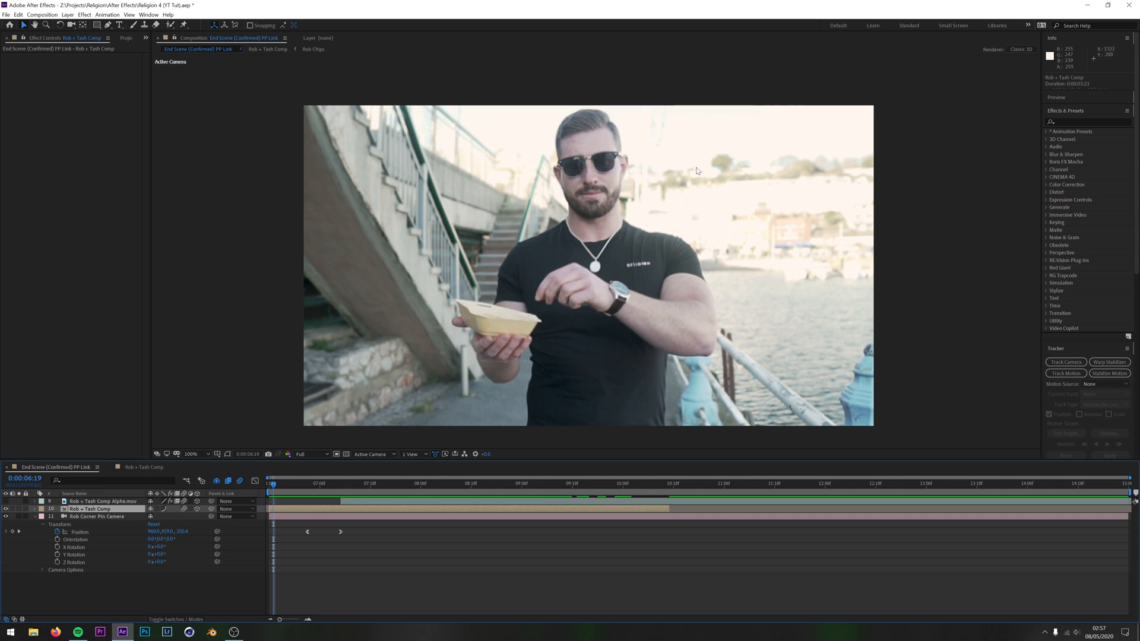
Collapse the camera layer's properties, move the playhead to 0:00:07:01, and select layer 9, the alpha .mov clip
{"action": "scroll", "coordinate": [644, 255], "scroll_direction": "down", "scroll_amount": 1}
{"action": "scroll", "coordinate": [641, 261], "scroll_direction": "up", "scroll_amount": 1}
{"action": "left_click_drag", "start_coordinate": [275, 488], "coordinate": [290, 486]}
{"action": "left_click", "coordinate": [173, 570]}
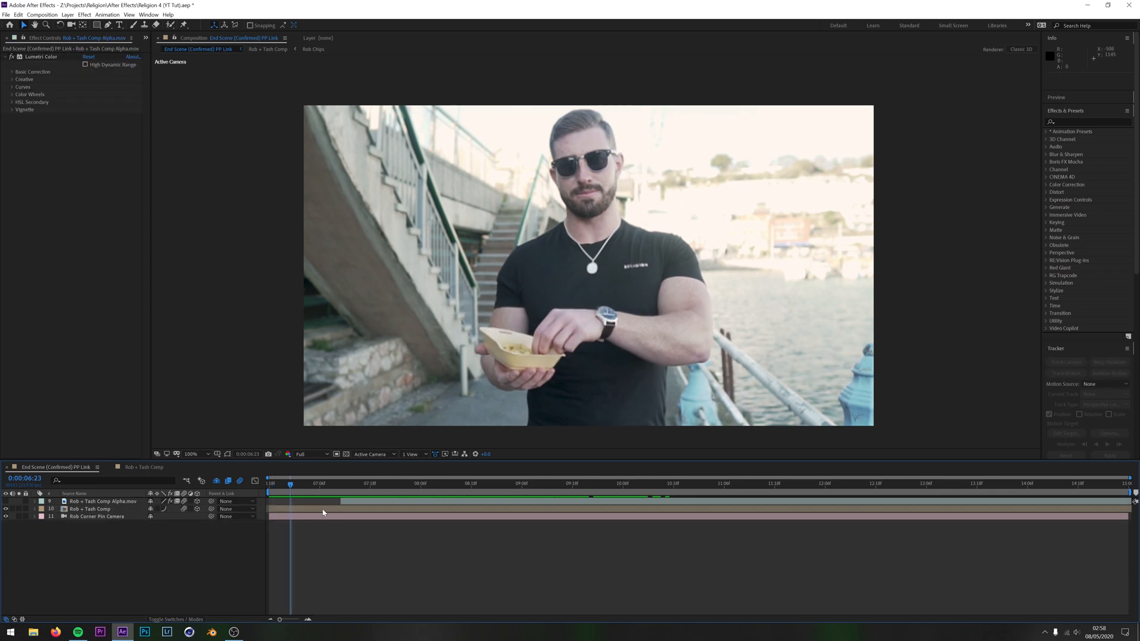
{"action": "left_click_drag", "start_coordinate": [292, 488], "coordinate": [298, 487]}
{"action": "left_click", "coordinate": [356, 502]}
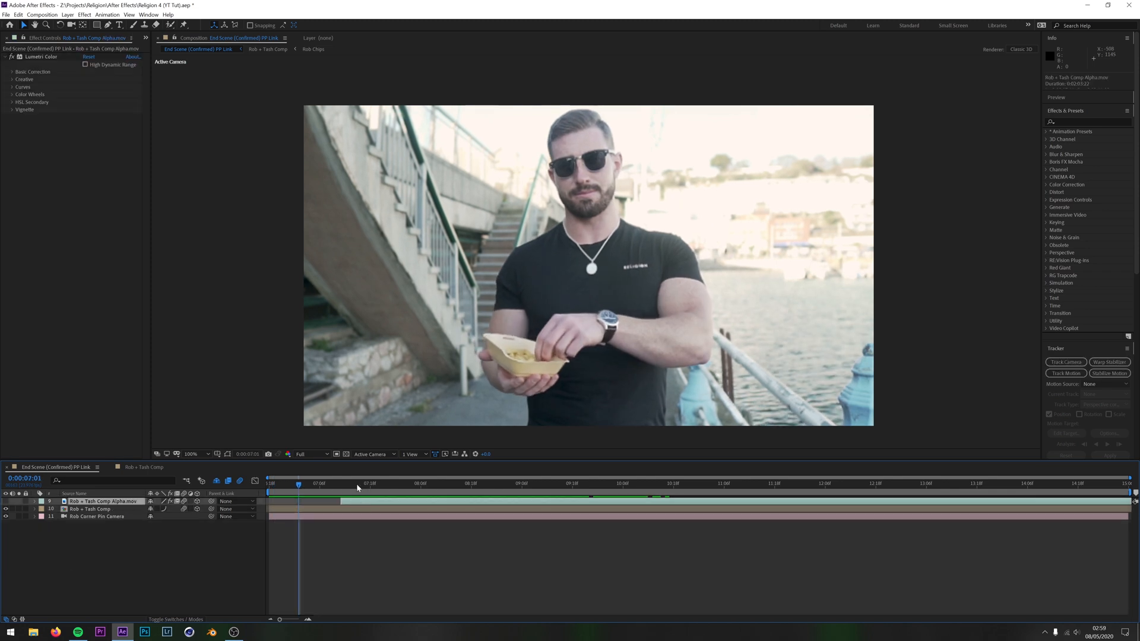
Open the layer 10 precomp from 0:00:07:13 and view the full length of its layers on the timeline
{"action": "left_click_drag", "start_coordinate": [291, 488], "coordinate": [349, 487]}
{"action": "left_click", "coordinate": [116, 509]}
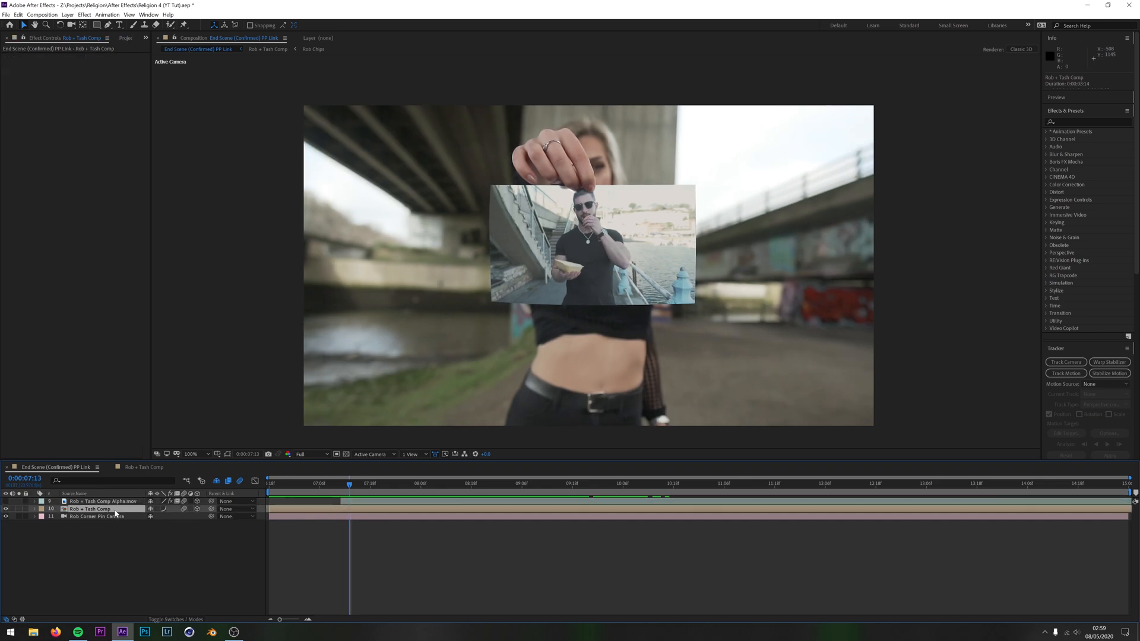
{"action": "double_click", "coordinate": [115, 509]}
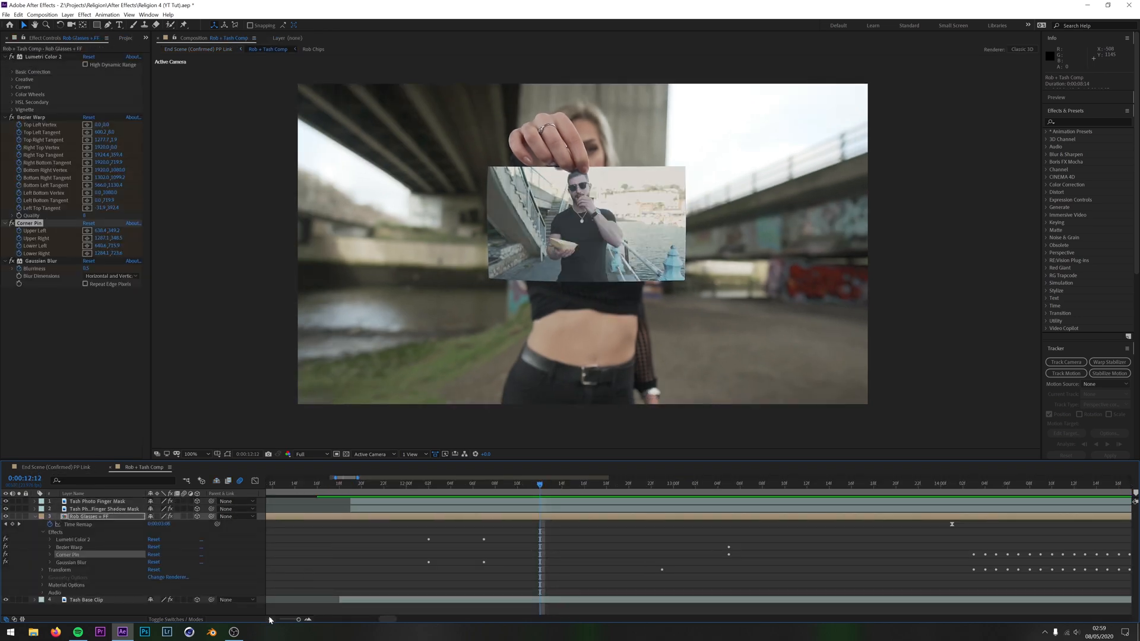
{"action": "left_click", "coordinate": [270, 619]}
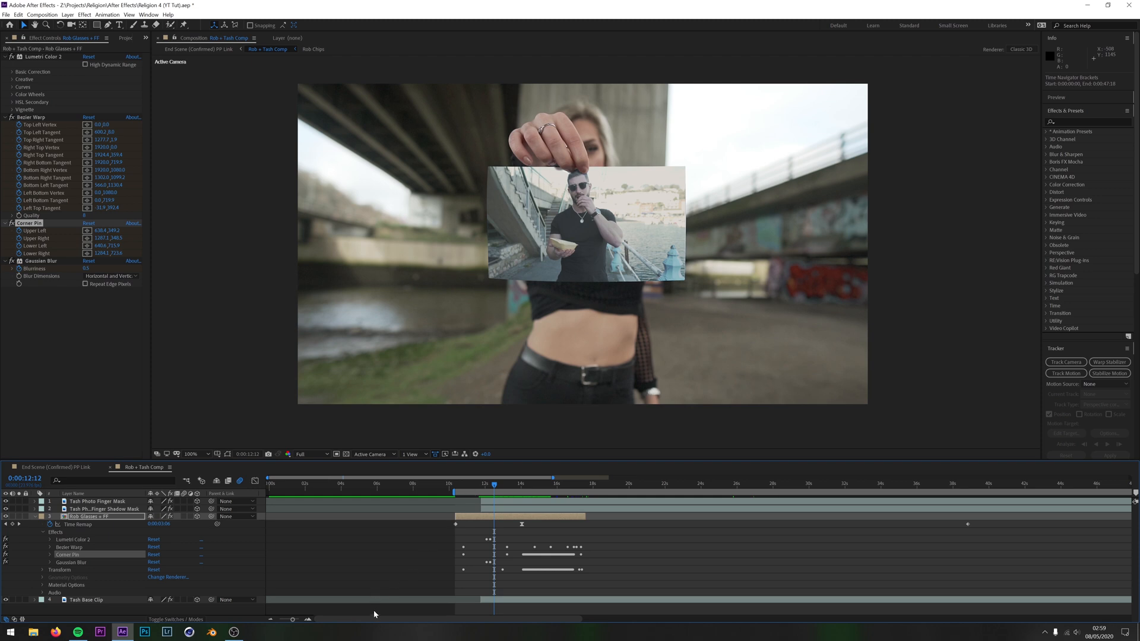
{"action": "left_click_drag", "start_coordinate": [373, 618], "coordinate": [431, 619]}
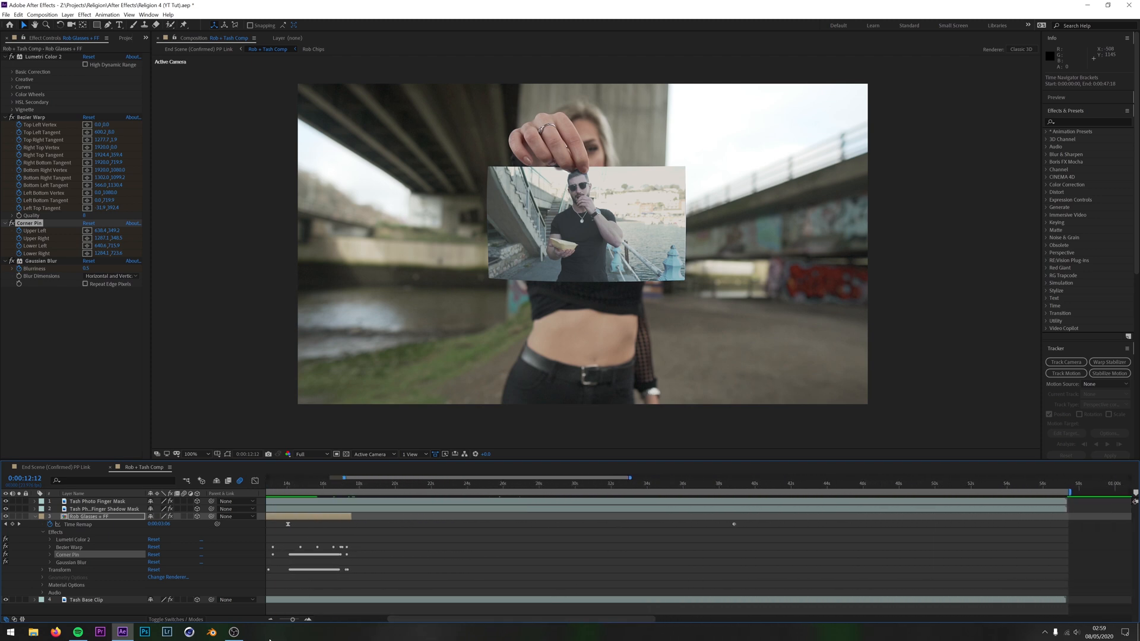
{"action": "left_click", "coordinate": [271, 620]}
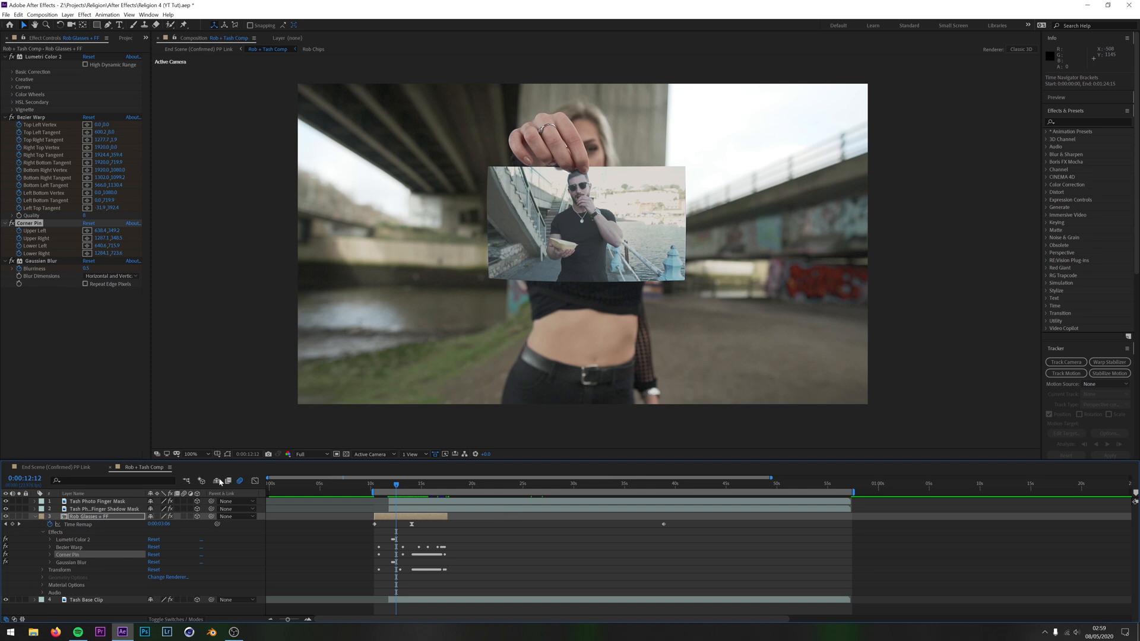
Close the precomp's timeline and expand layer 9 in the End Scene comp to show its Time Remap and effect keyframes
{"action": "left_click", "coordinate": [110, 468]}
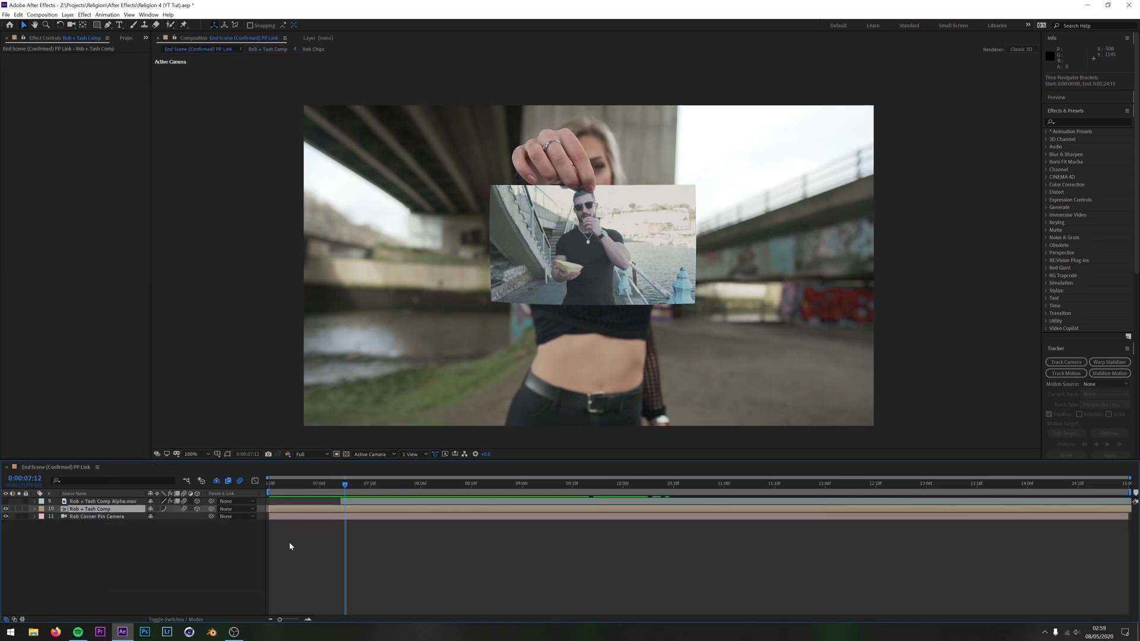
{"action": "left_click", "coordinate": [33, 502]}
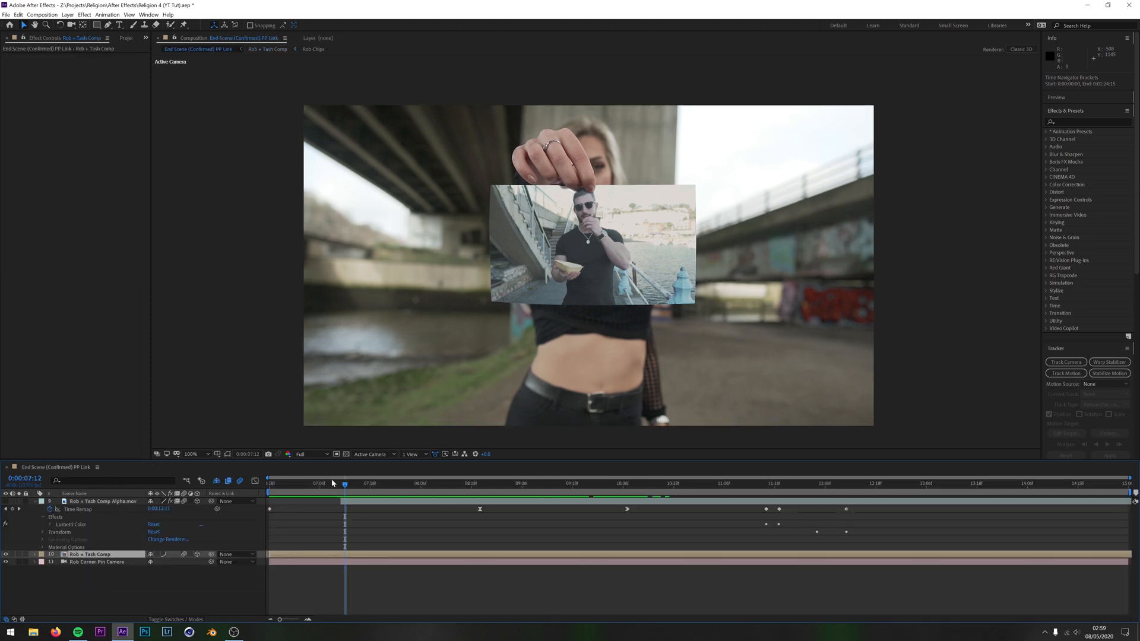
Preview the shot up to 0:00:08:11, select layer 9, and replay its photo-tearing action from 0:00:08:13
{"action": "key", "text": "space"}
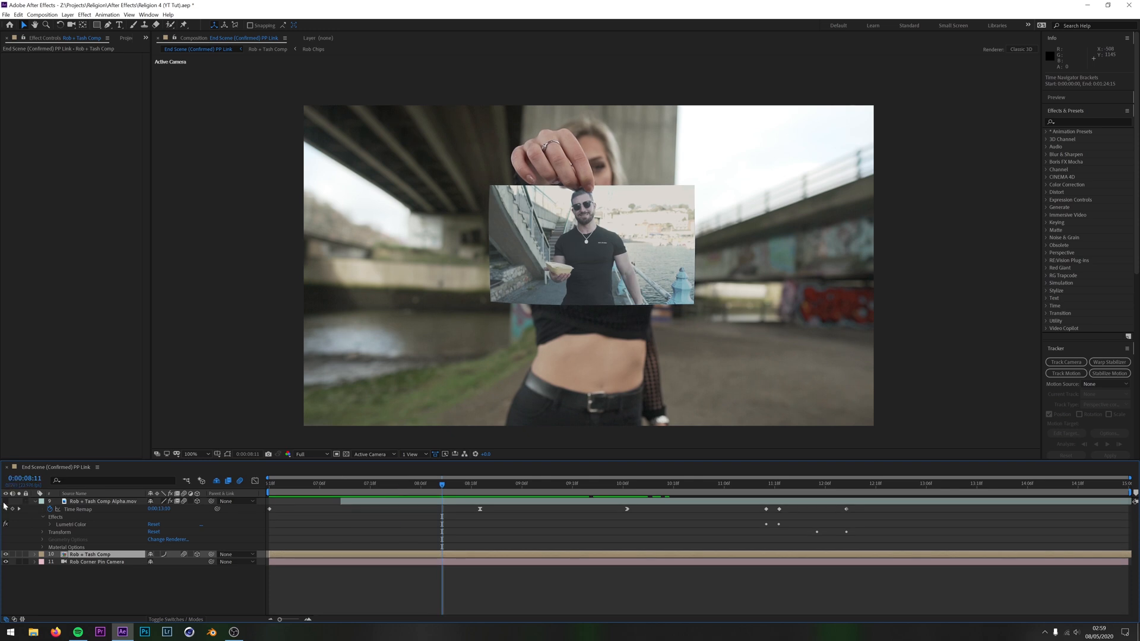
{"action": "key", "text": "space"}
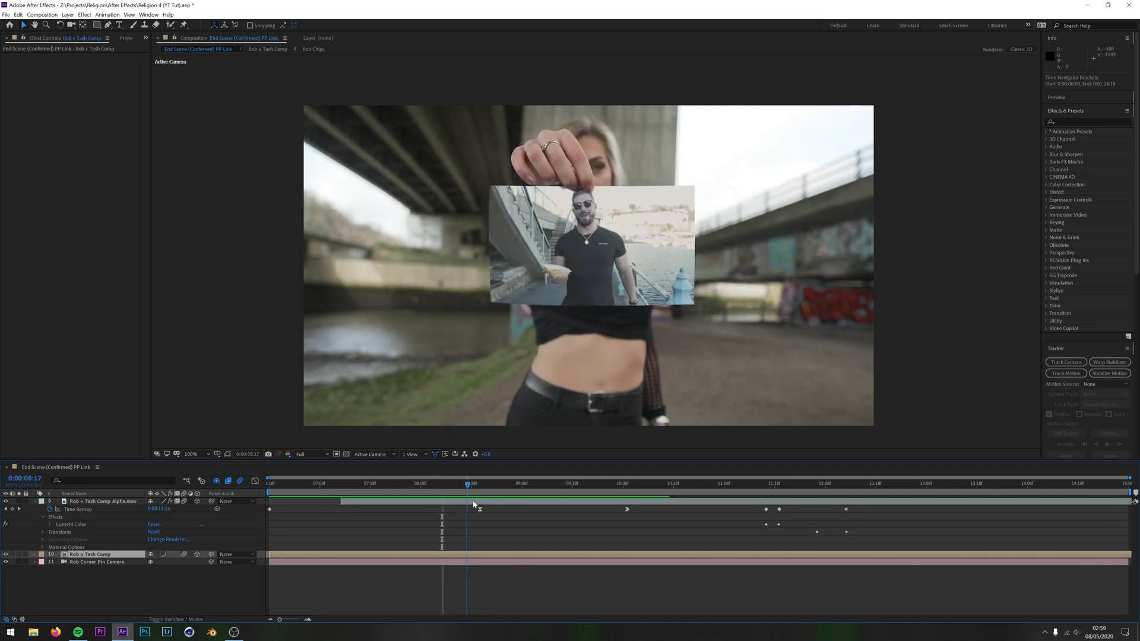
{"action": "left_click", "coordinate": [494, 502]}
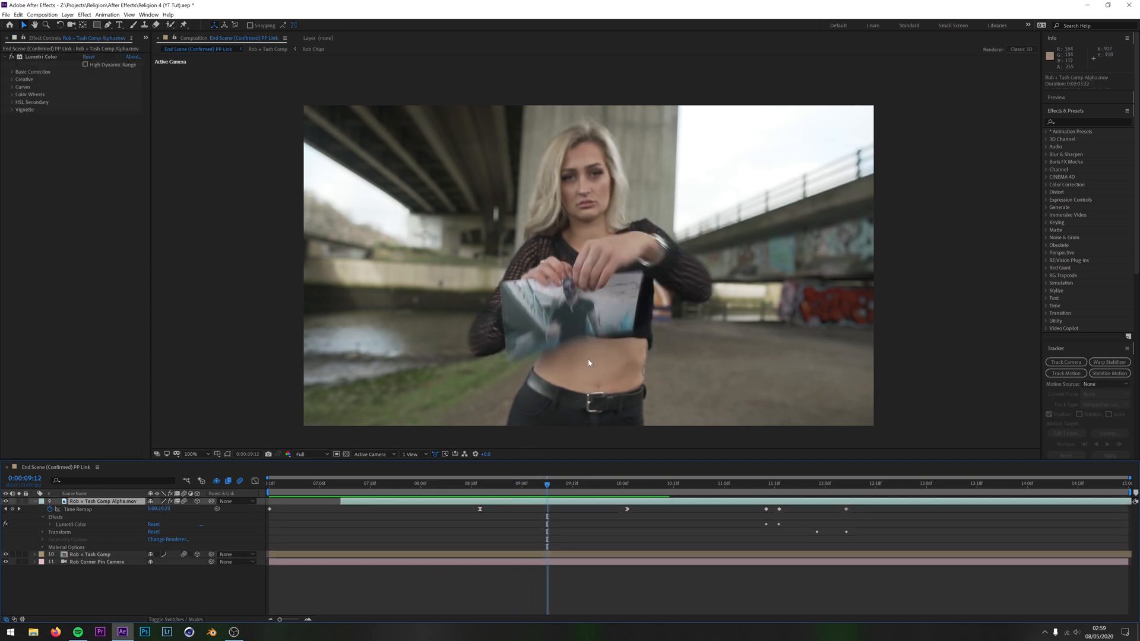
{"action": "left_click_drag", "start_coordinate": [547, 483], "coordinate": [451, 483]}
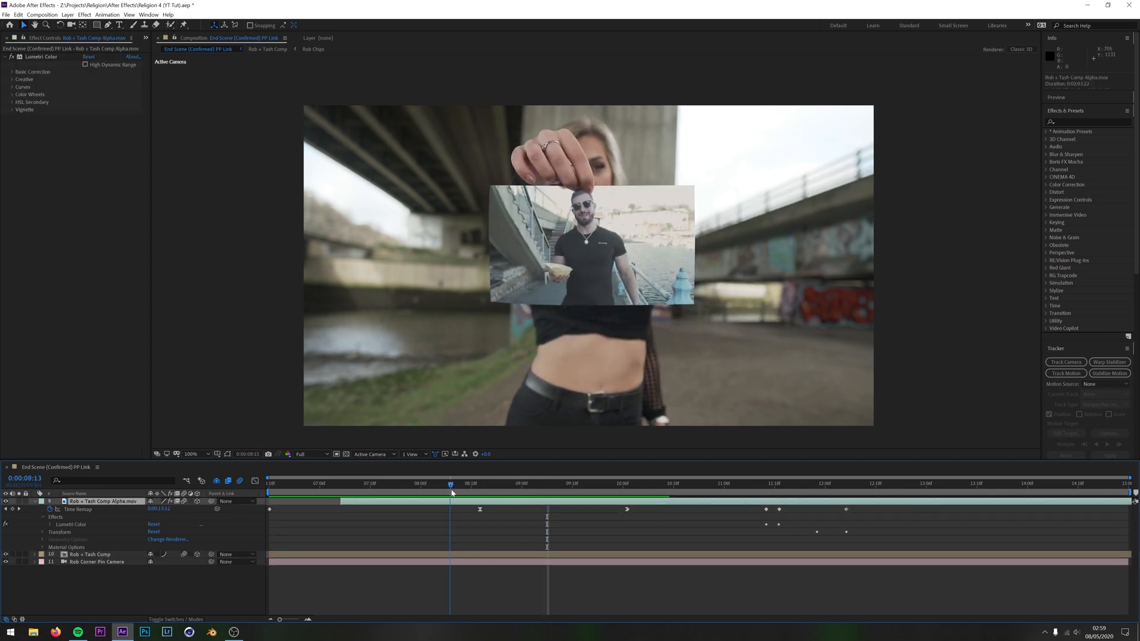
{"action": "key", "text": "space"}
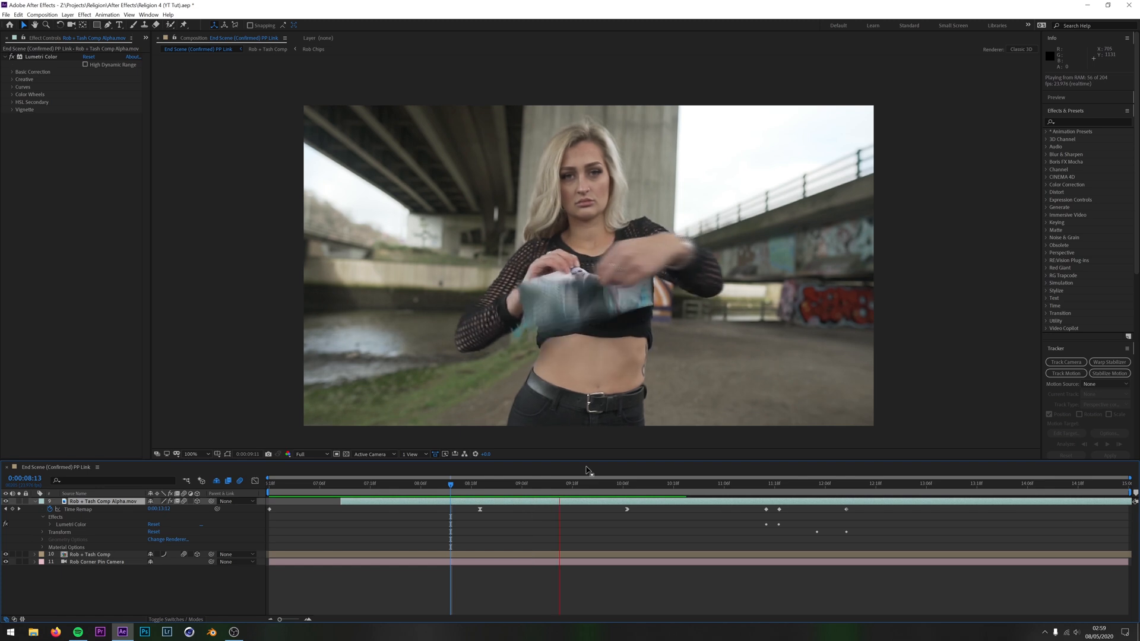
{"action": "key", "text": "space"}
Scrub layer 9 to 0:00:12:07, replay the tear from 0:00:08:18, and move the playhead on to 0:00:15:05
{"action": "left_click_drag", "start_coordinate": [682, 483], "coordinate": [829, 510]}
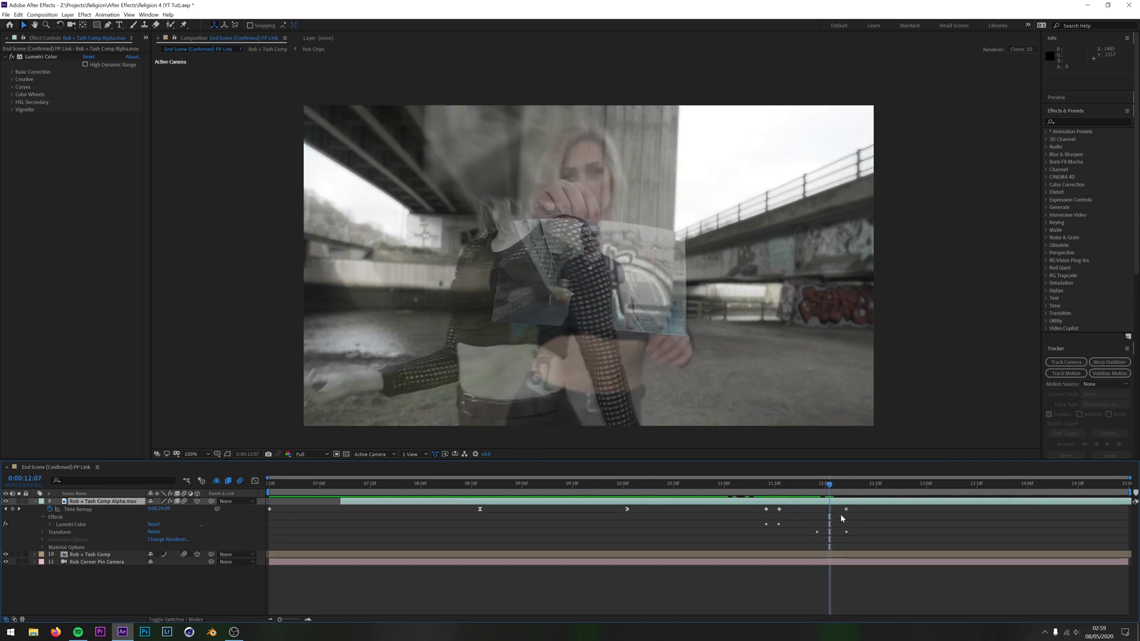
{"action": "left_click_drag", "start_coordinate": [833, 489], "coordinate": [471, 490]}
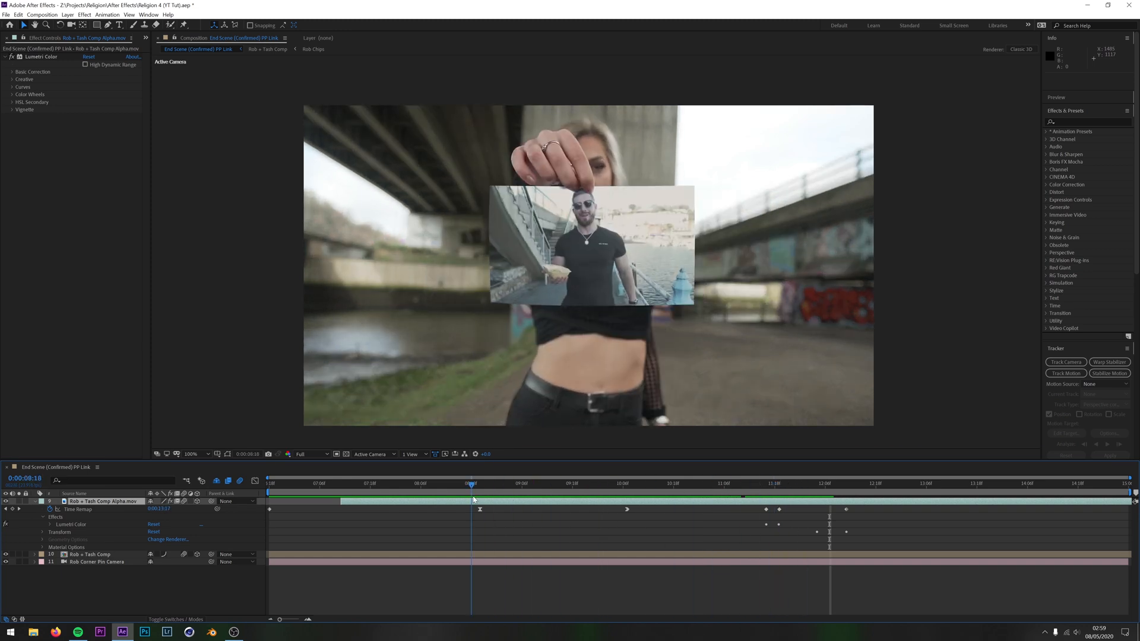
{"action": "key", "text": "space"}
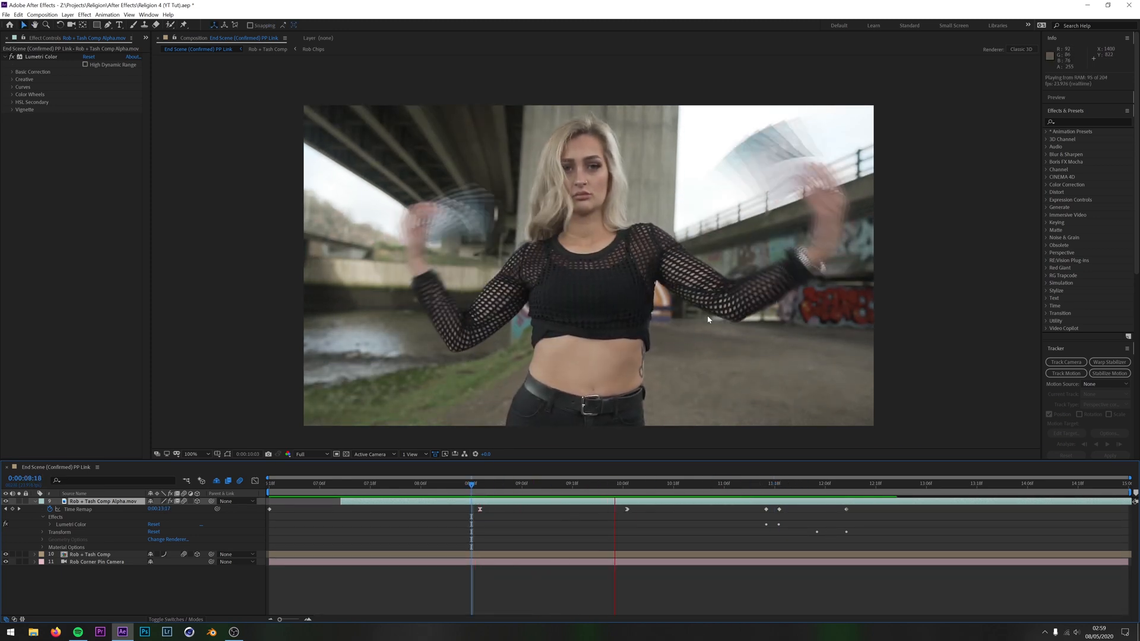
{"action": "key", "text": "space"}
{"action": "left_click_drag", "start_coordinate": [702, 483], "coordinate": [1124, 478]}
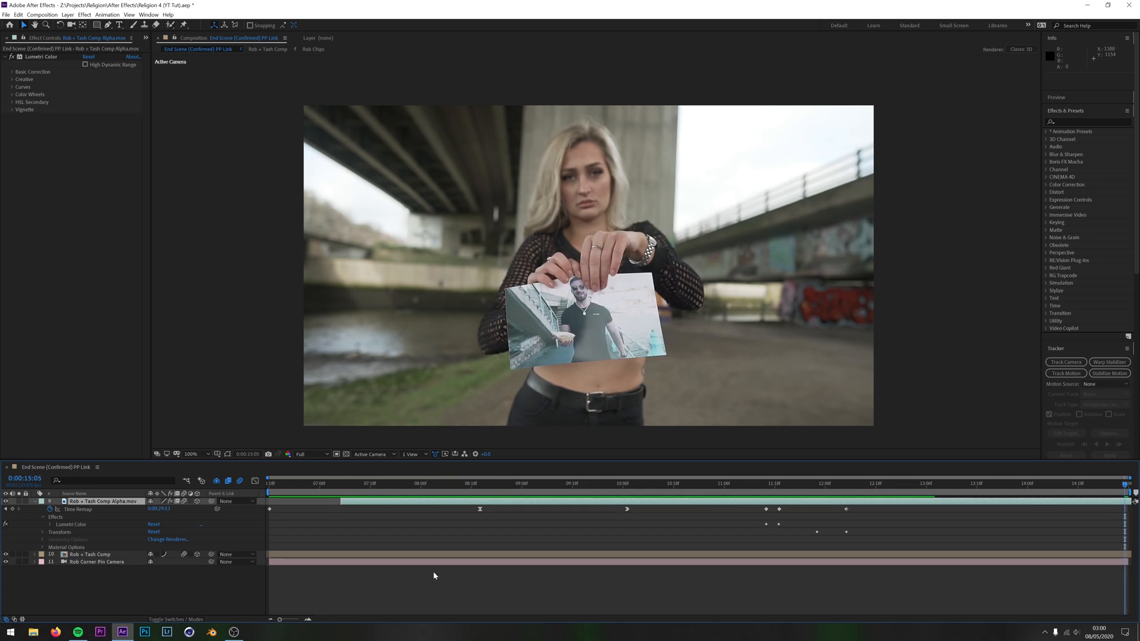
Play the tear from 0:00:08:11 to 0:00:10:10 and inspect the time-remapped frames between 0:00:08:04 and 0:00:09:17
{"action": "left_click", "coordinate": [442, 482]}
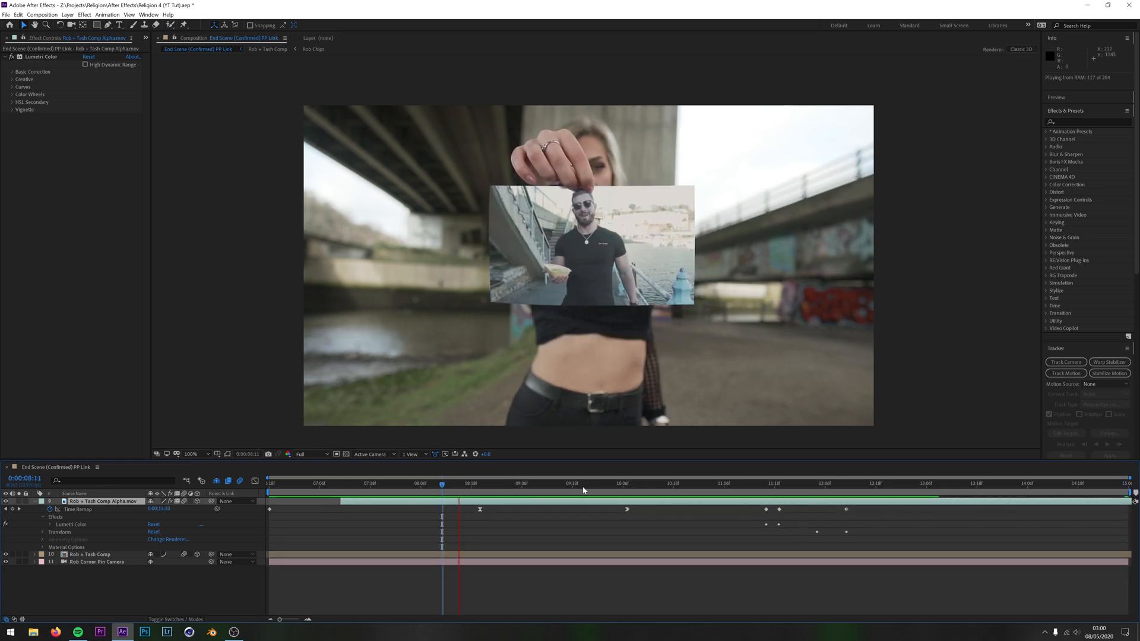
{"action": "key", "text": "space"}
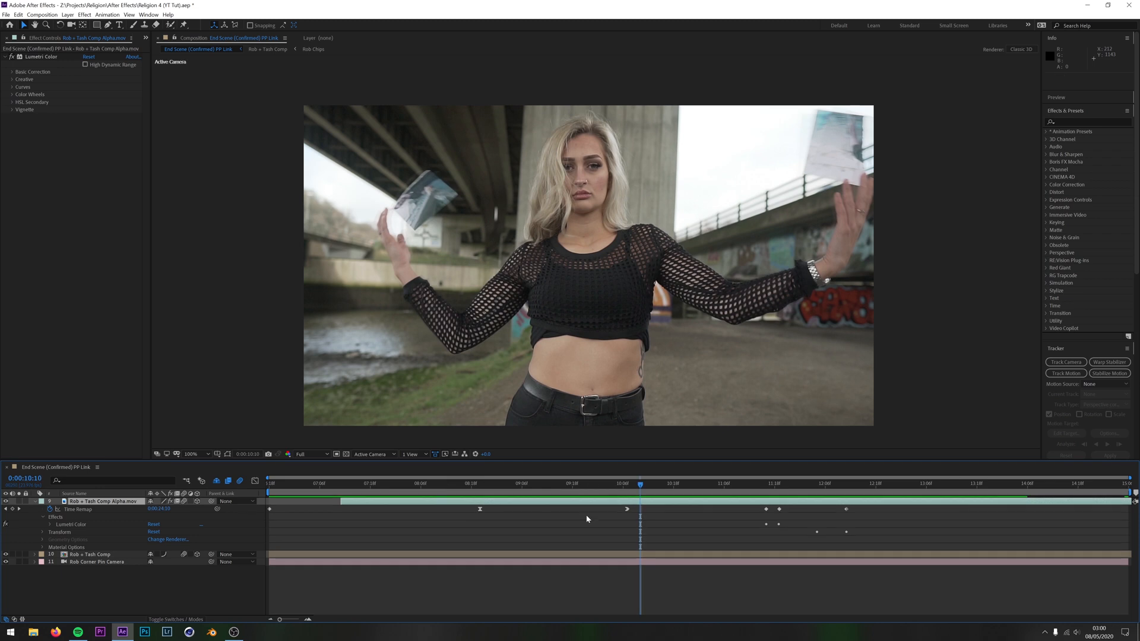
{"action": "key", "text": "space"}
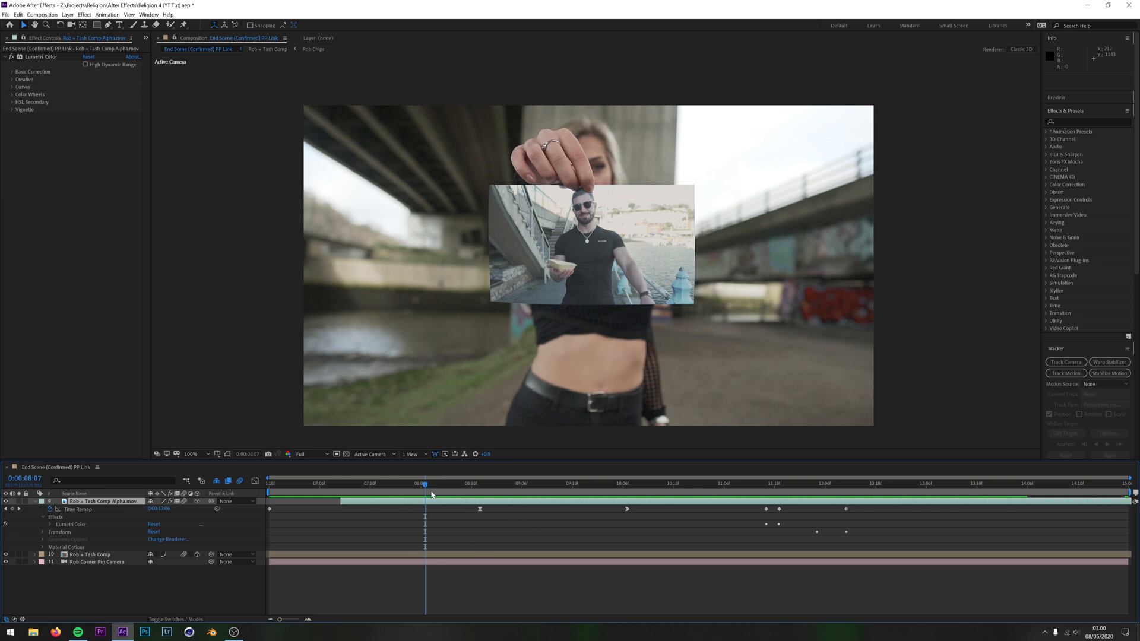
{"action": "left_click_drag", "start_coordinate": [425, 484], "coordinate": [412, 483]}
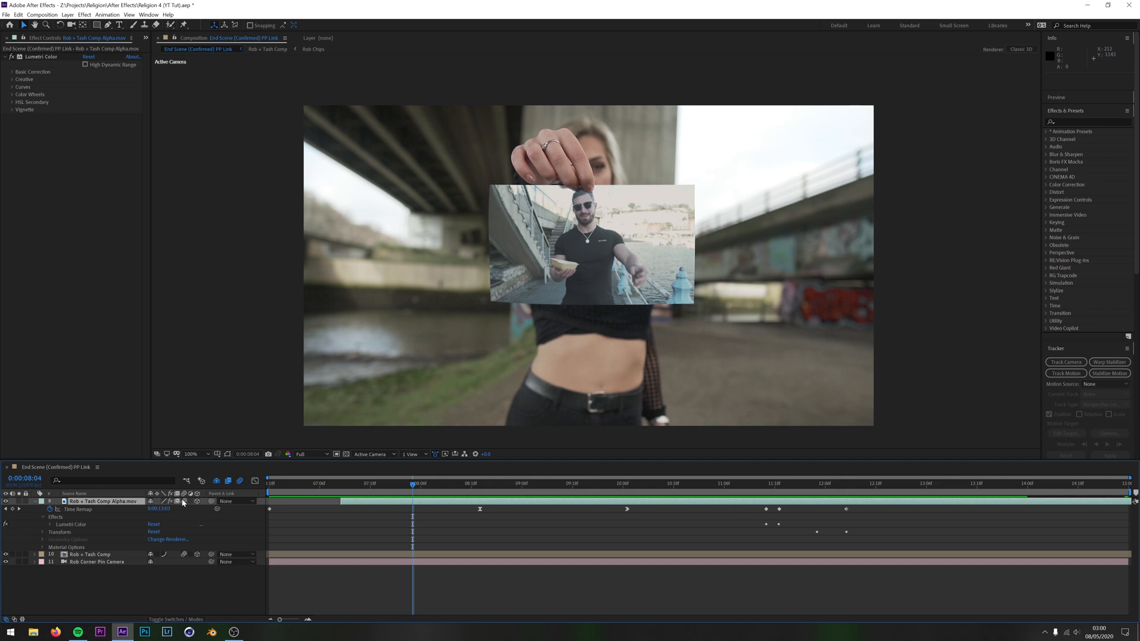
{"action": "left_click_drag", "start_coordinate": [413, 484], "coordinate": [568, 469]}
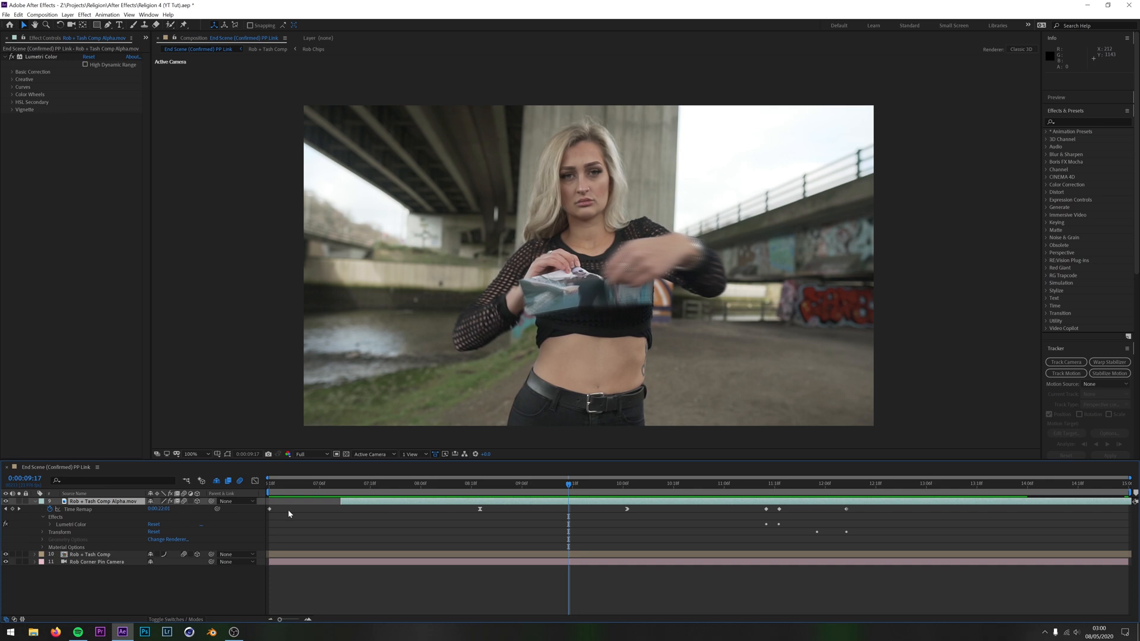
{"action": "left_click_drag", "start_coordinate": [568, 487], "coordinate": [546, 487]}
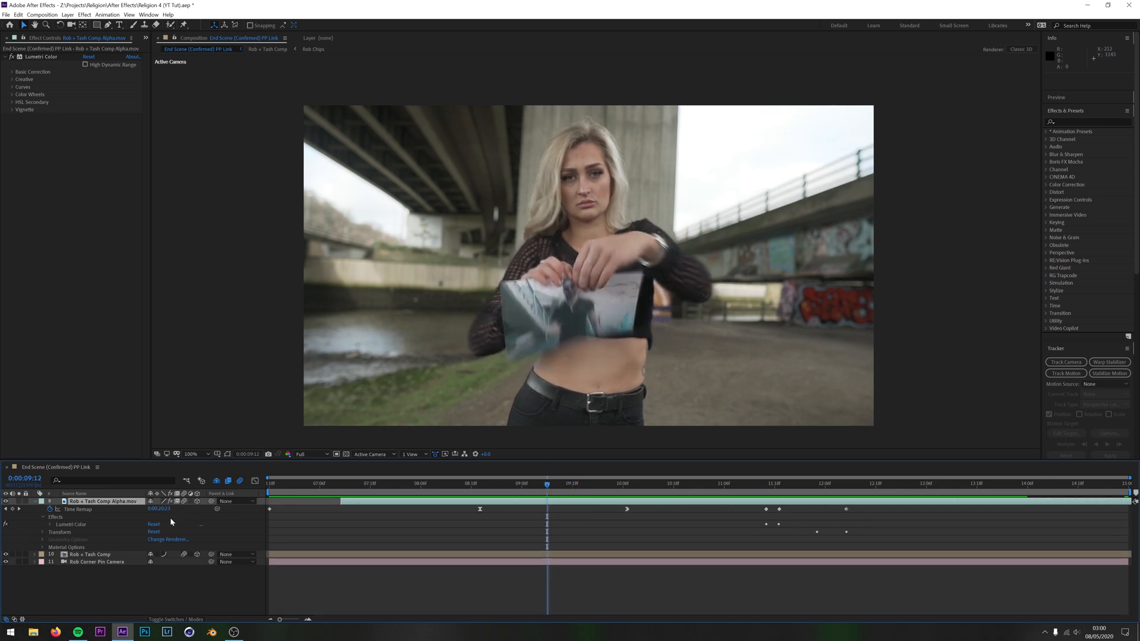
Reselect layer 9 after layer 10 and check its motion around the Time Remap keyframe at 0:00:08:20
{"action": "left_click", "coordinate": [318, 555]}
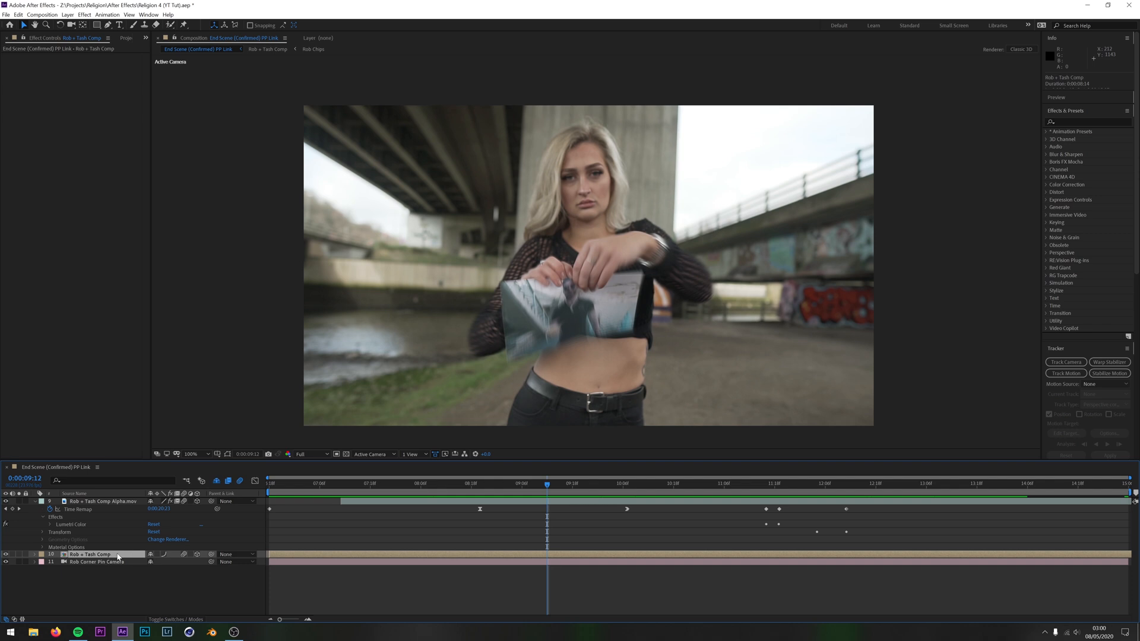
{"action": "left_click", "coordinate": [369, 503]}
{"action": "left_click_drag", "start_coordinate": [549, 487], "coordinate": [480, 499]}
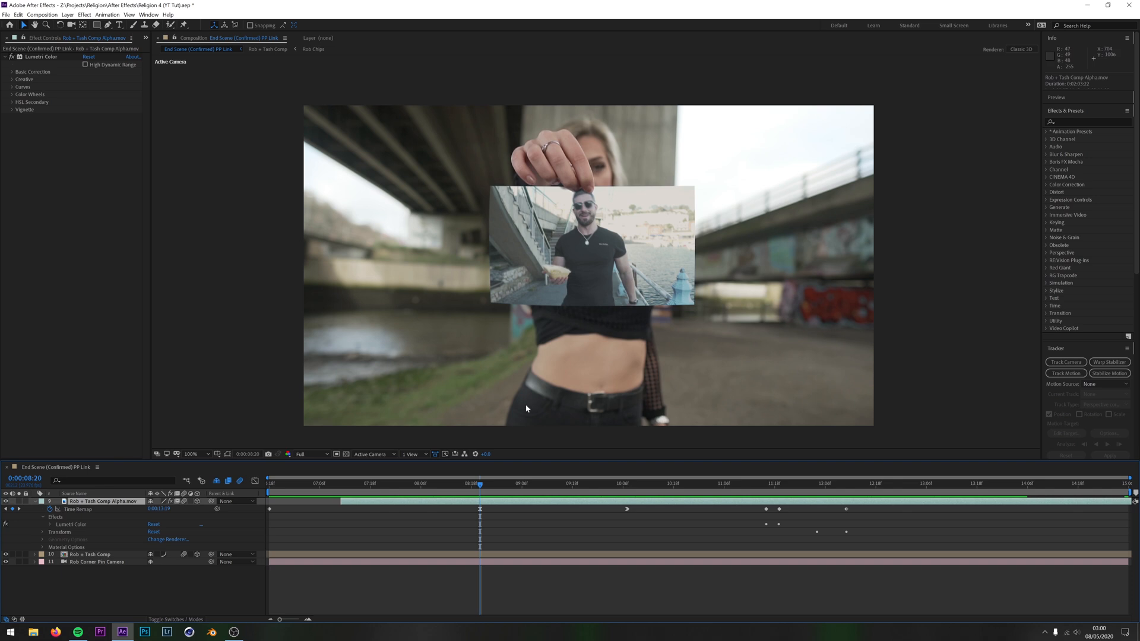
{"action": "mouse_move", "coordinate": [481, 488]}
{"action": "left_mouse_down"}
{"action": "mouse_move", "coordinate": [433, 484]}
{"action": "mouse_move", "coordinate": [502, 482]}
{"action": "left_mouse_up"}
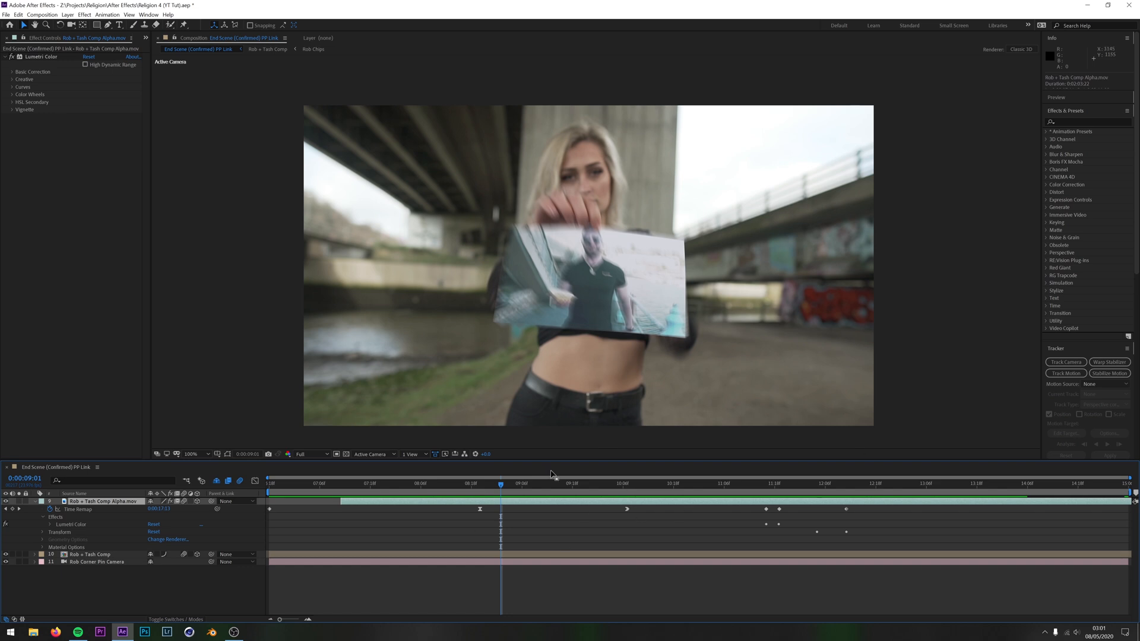
{"action": "left_click", "coordinate": [475, 482]}
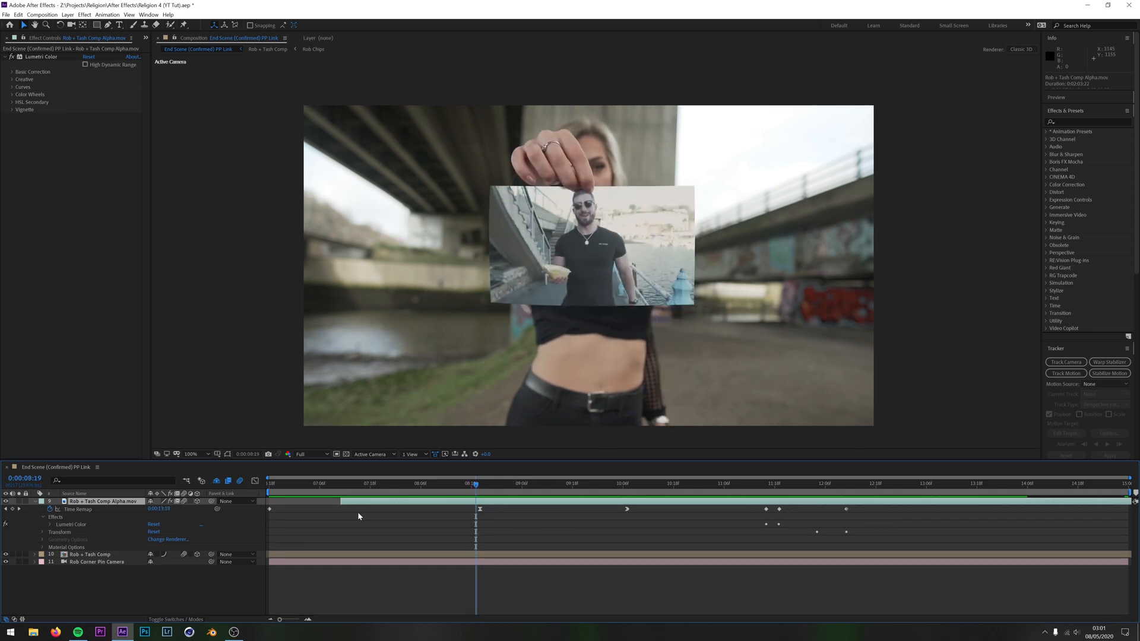
{"action": "key", "text": "space"}
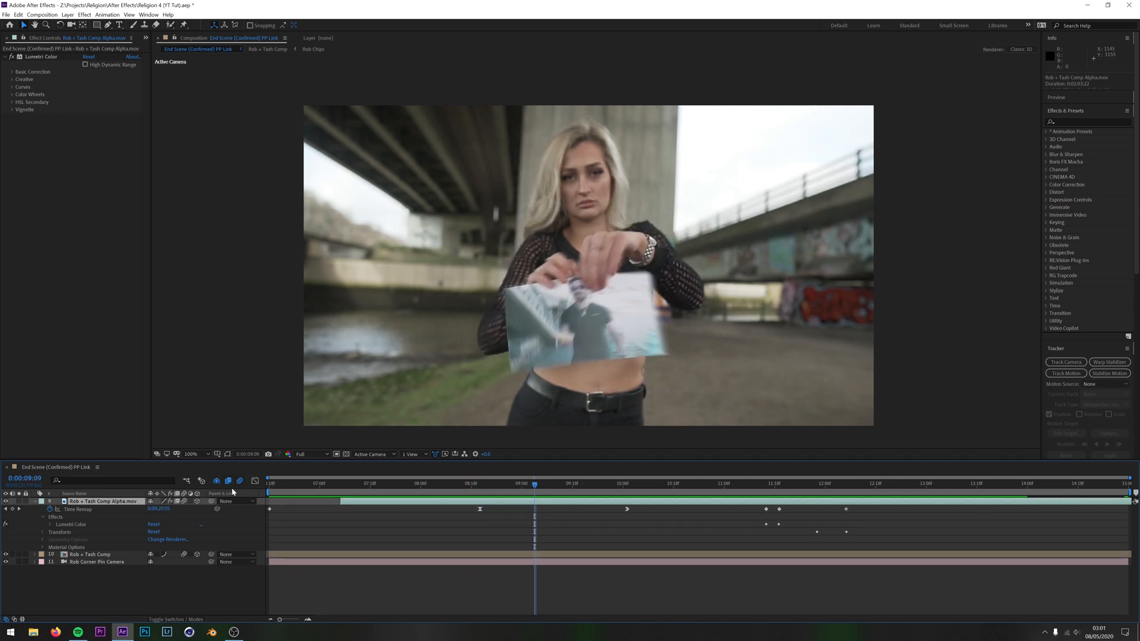
Replay layer 9's photo tear with frame blending off, then cue playback from 0:00:08:10 to compare
{"action": "key", "text": "space"}
{"action": "left_click_drag", "start_coordinate": [533, 488], "coordinate": [434, 492]}
{"action": "key", "text": "space"}
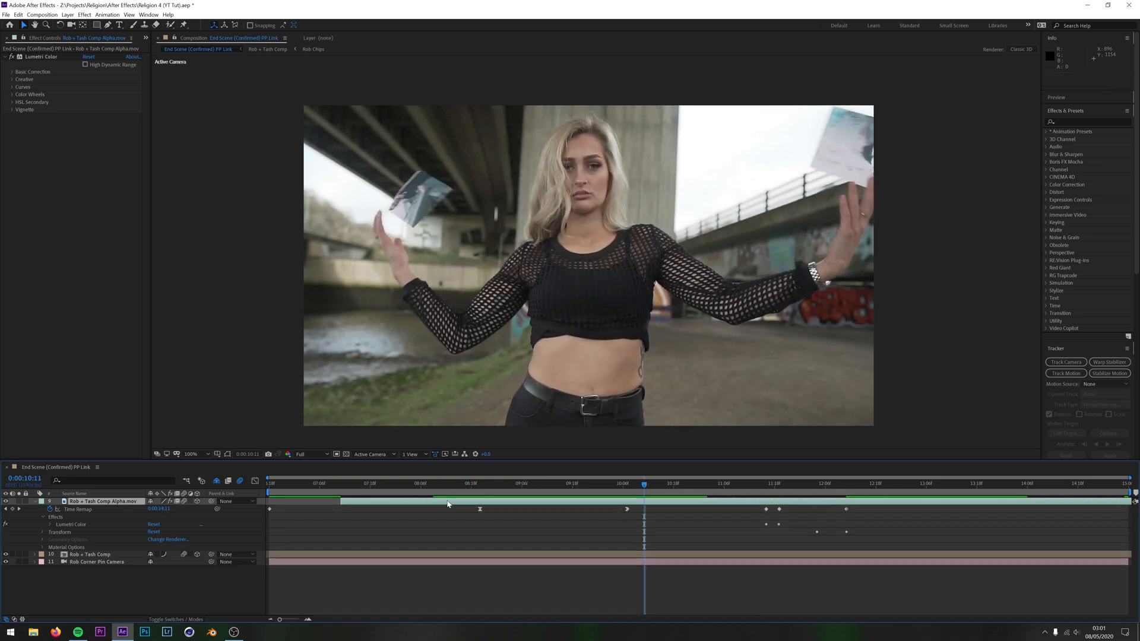
{"action": "left_click", "coordinate": [425, 482]}
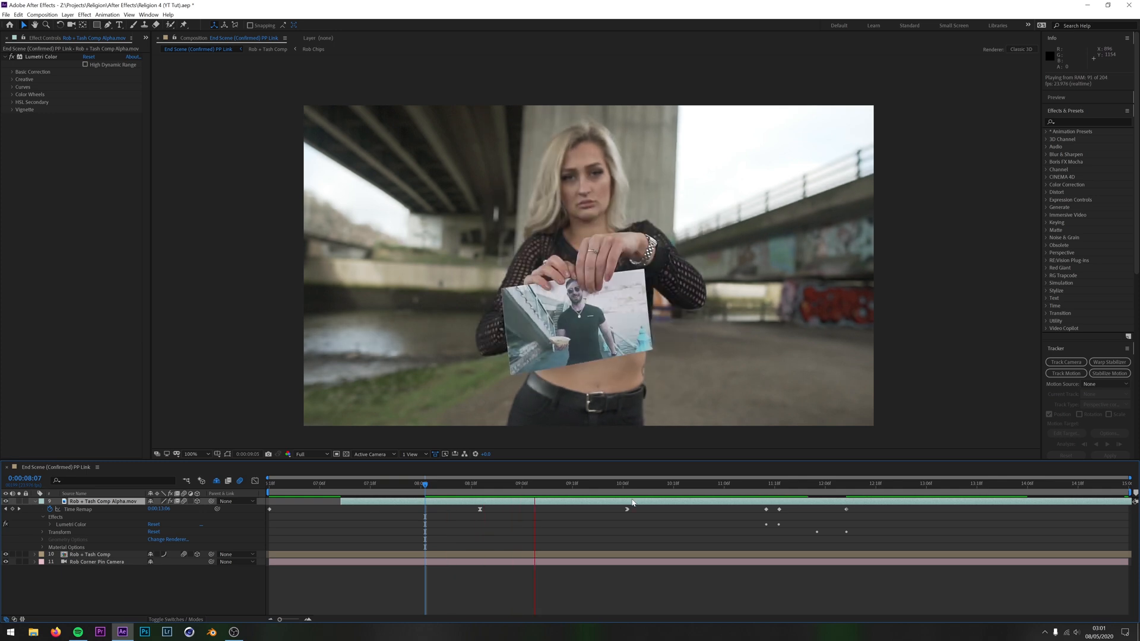
{"action": "key", "text": "space"}
{"action": "left_click", "coordinate": [438, 482]}
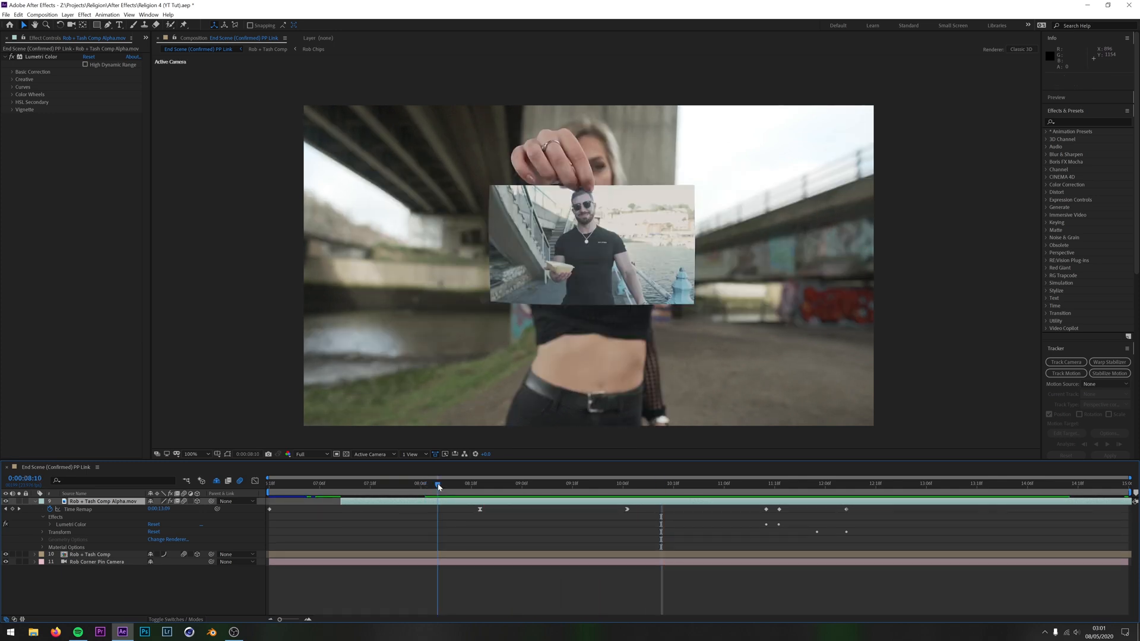
{"action": "key", "text": "space"}
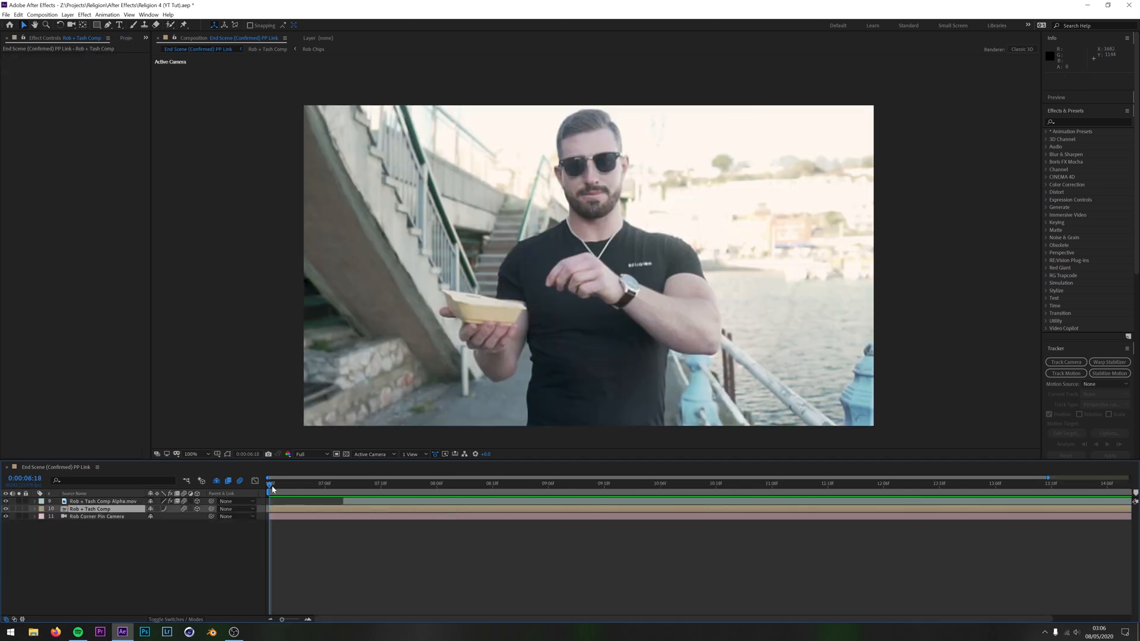
Preview the pull-back up to 0:00:07:10 and select layers 9 and 10 in turn to compare where they hand over
{"action": "key", "text": "space"}
{"action": "left_click_drag", "start_coordinate": [305, 487], "coordinate": [352, 503]}
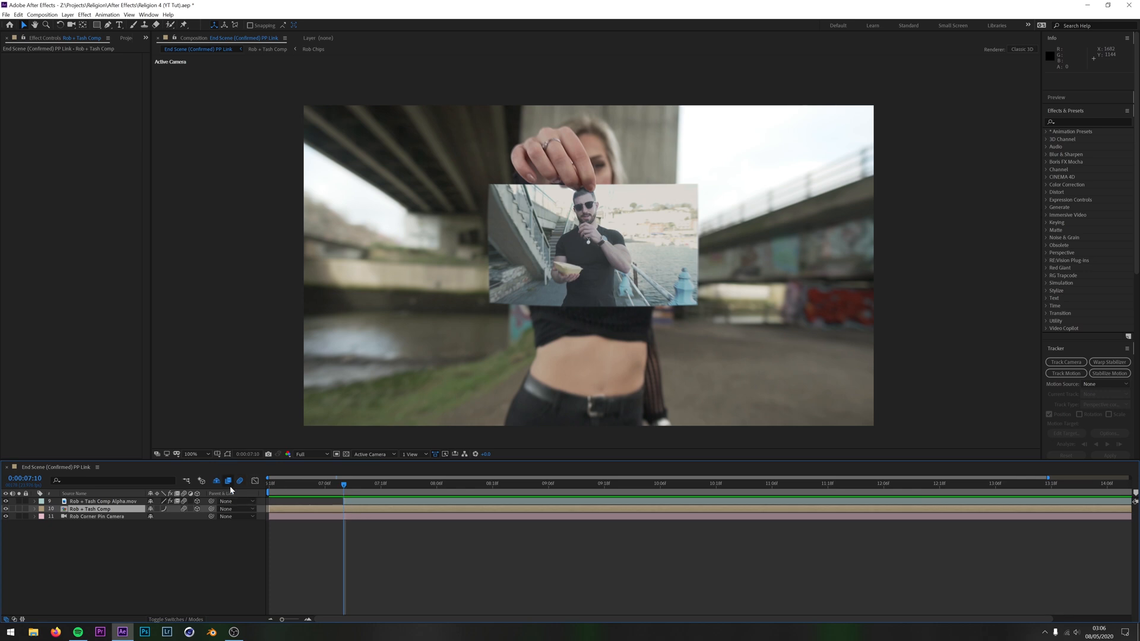
{"action": "left_click_drag", "start_coordinate": [345, 488], "coordinate": [344, 512]}
{"action": "left_click", "coordinate": [349, 511]}
{"action": "left_click", "coordinate": [350, 503]}
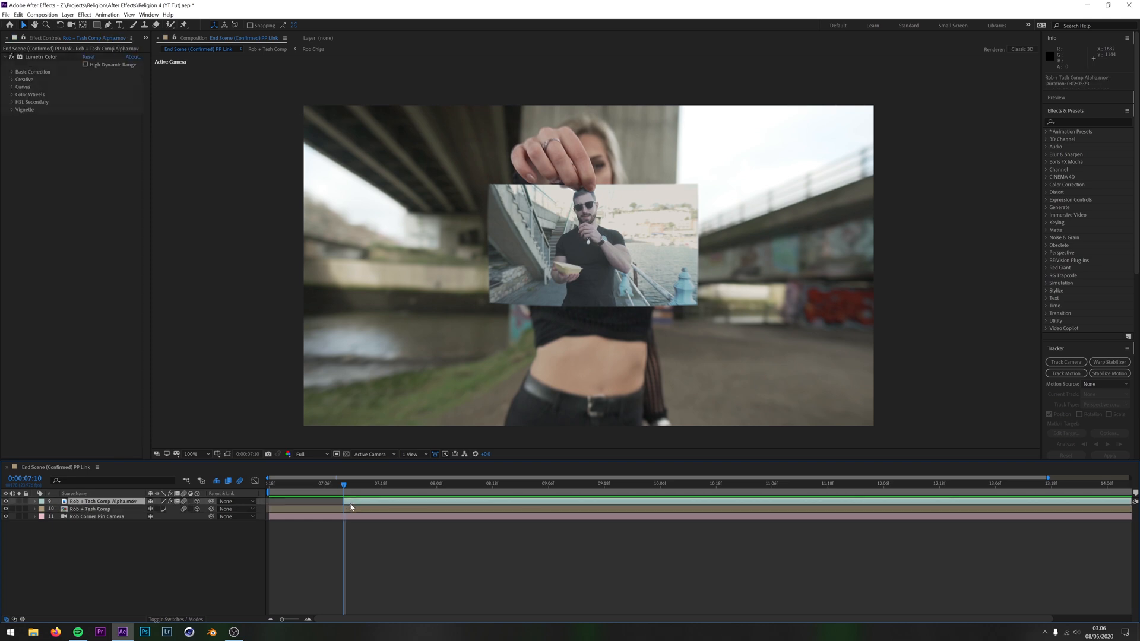
{"action": "left_click", "coordinate": [353, 510]}
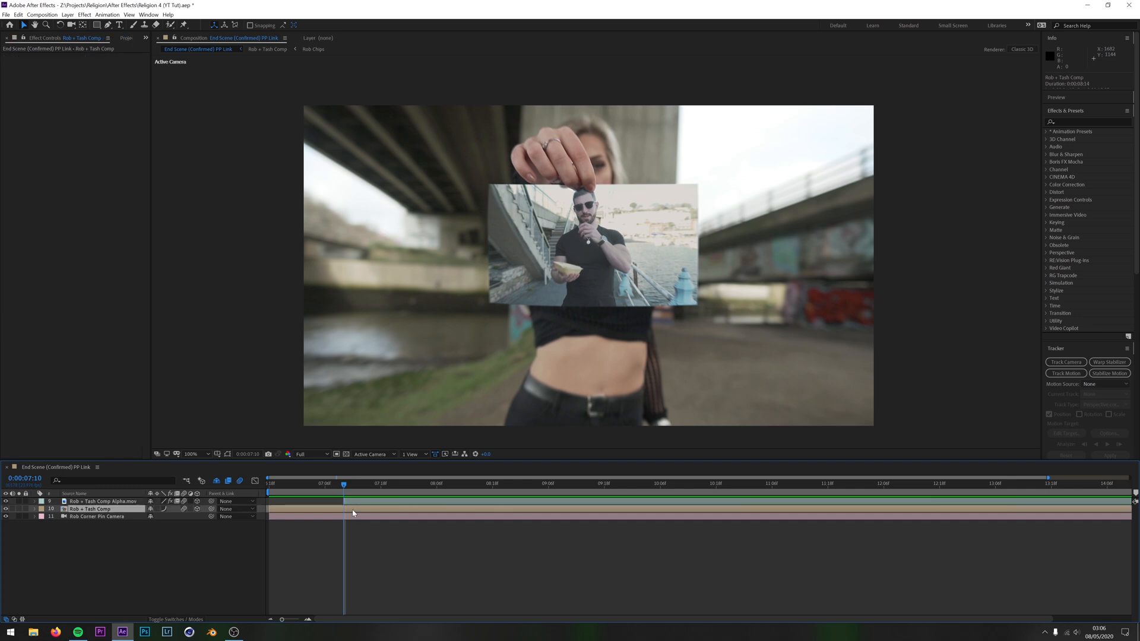
Scrub the motion-blurred pull-back around 0:00:07:05, deselect everything, and open layer 10's precomp
{"action": "left_click_drag", "start_coordinate": [345, 486], "coordinate": [341, 514]}
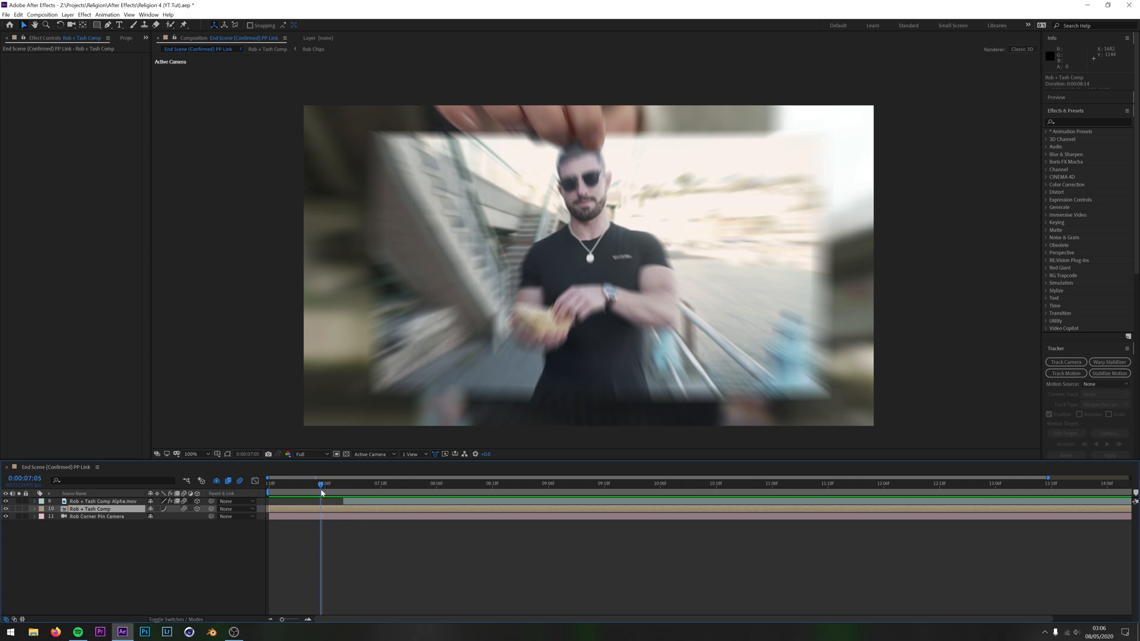
{"action": "mouse_move", "coordinate": [322, 487]}
{"action": "left_mouse_down"}
{"action": "mouse_move", "coordinate": [804, 481]}
{"action": "mouse_move", "coordinate": [494, 464]}
{"action": "mouse_move", "coordinate": [850, 463]}
{"action": "mouse_move", "coordinate": [336, 469]}
{"action": "left_mouse_up"}
{"action": "key", "text": "ctrl+shift+a"}
{"action": "double_click", "coordinate": [346, 509]}
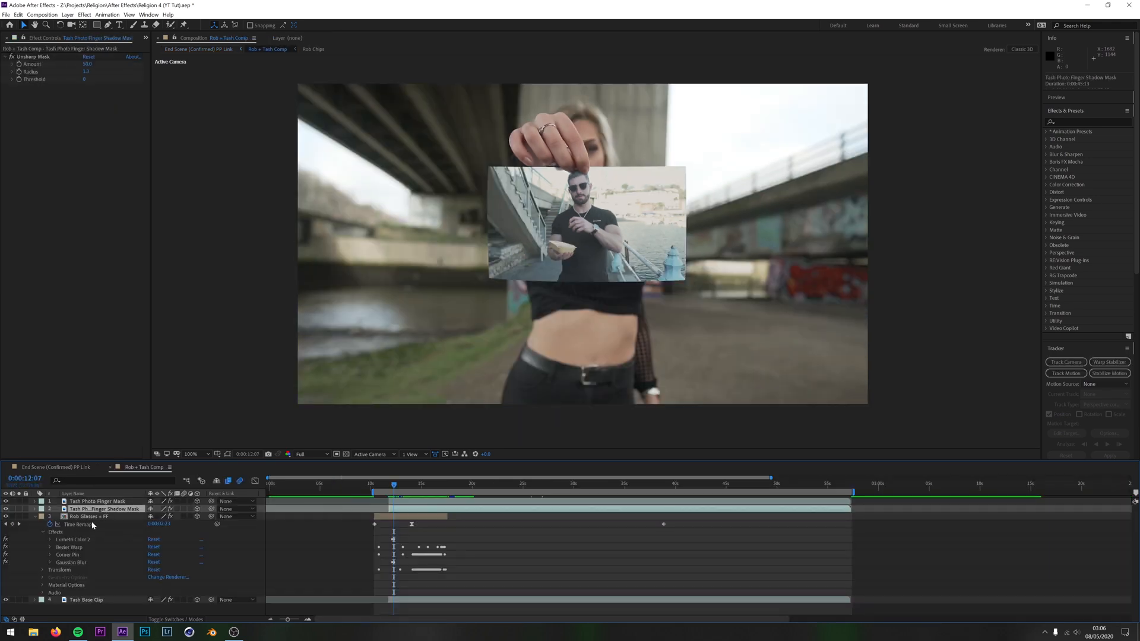
Inspect the Corner Pin and Bezier Warp effects on the precomp's layer 3, and switch off its Lumetri Color 2 to compare
{"action": "left_click", "coordinate": [92, 526]}
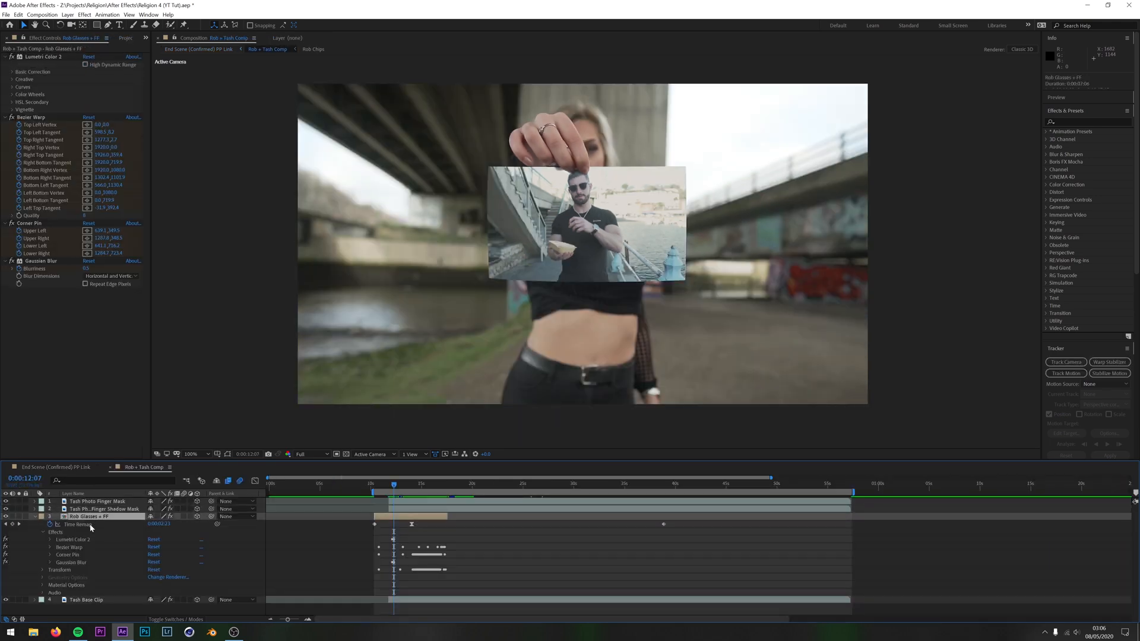
{"action": "left_click", "coordinate": [60, 557]}
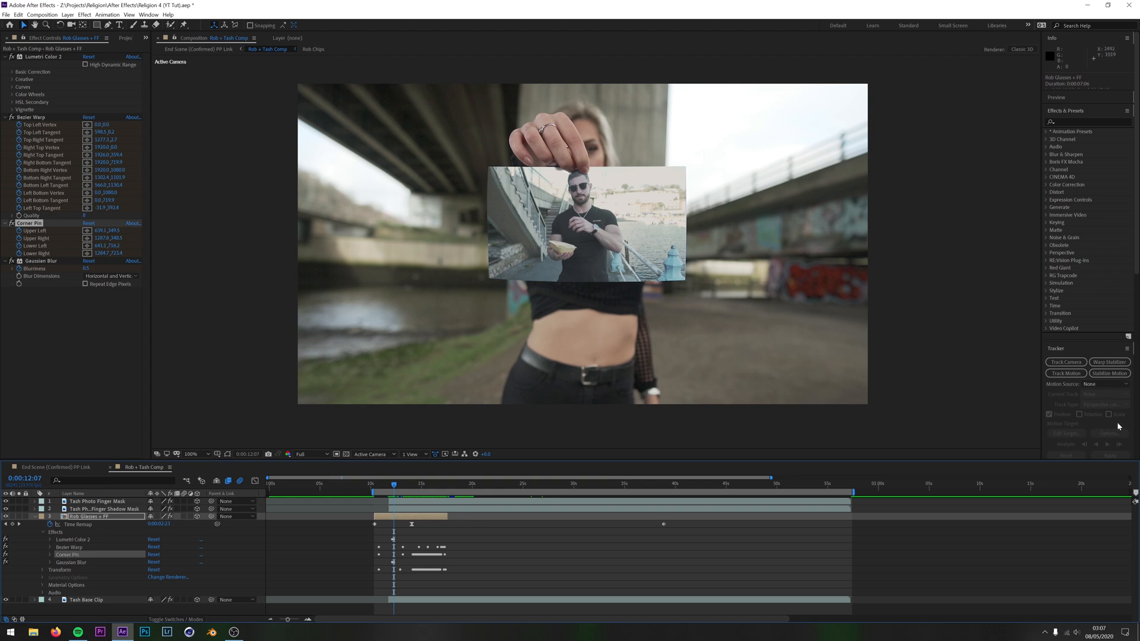
{"action": "left_click", "coordinate": [66, 547]}
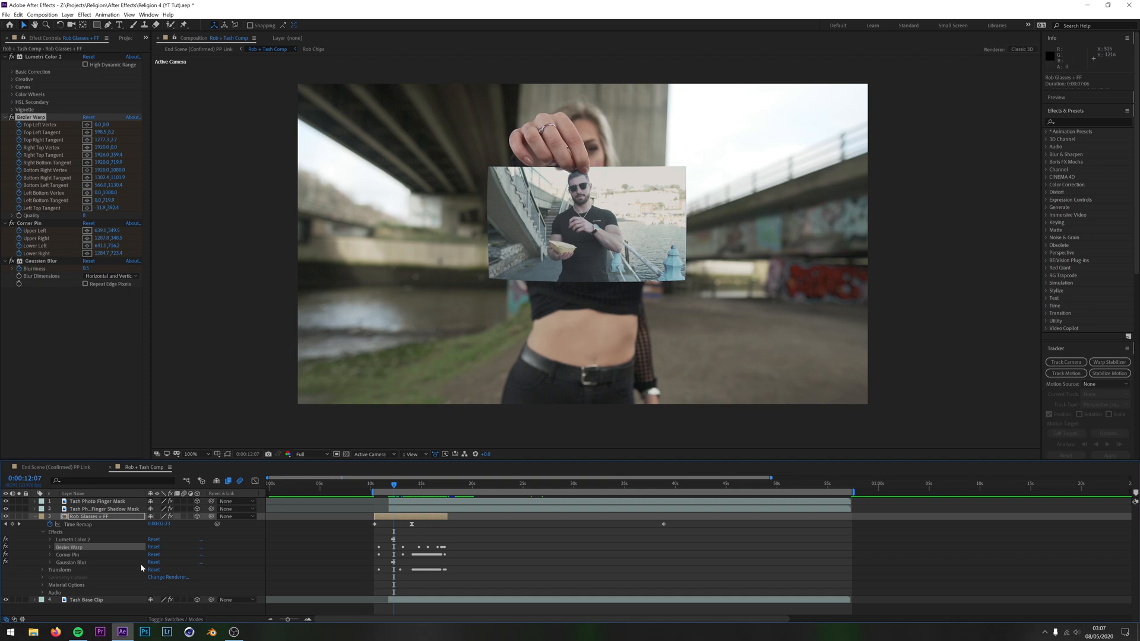
{"action": "left_click", "coordinate": [89, 541]}
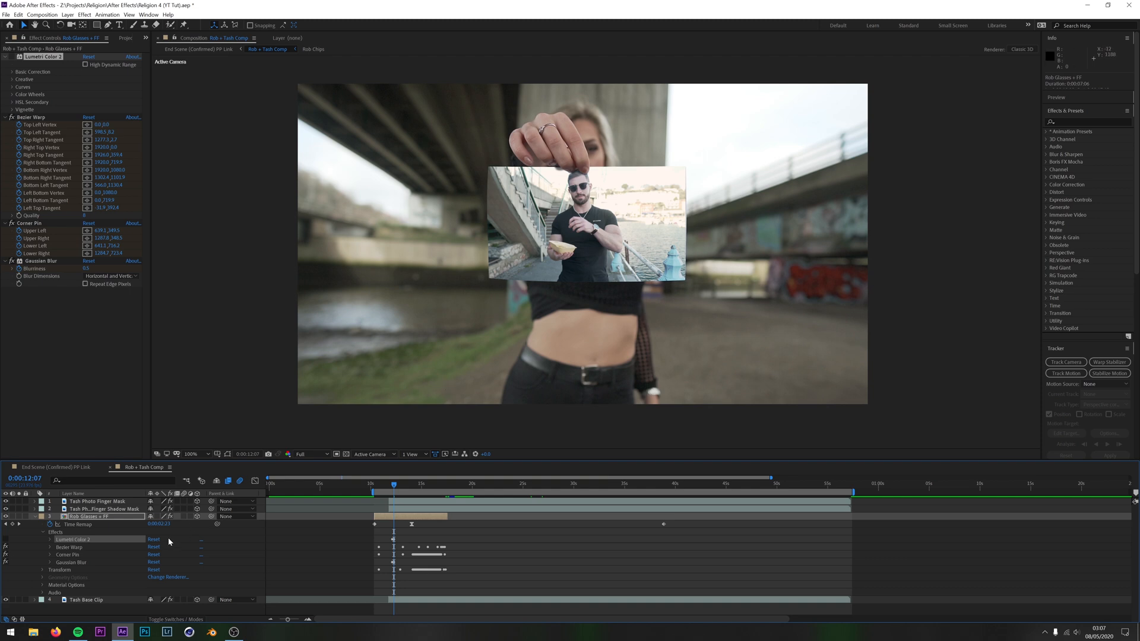
Return to the End Scene comp and scrub the finished shot onward from 0:00:07:07
{"action": "left_click", "coordinate": [162, 621]}
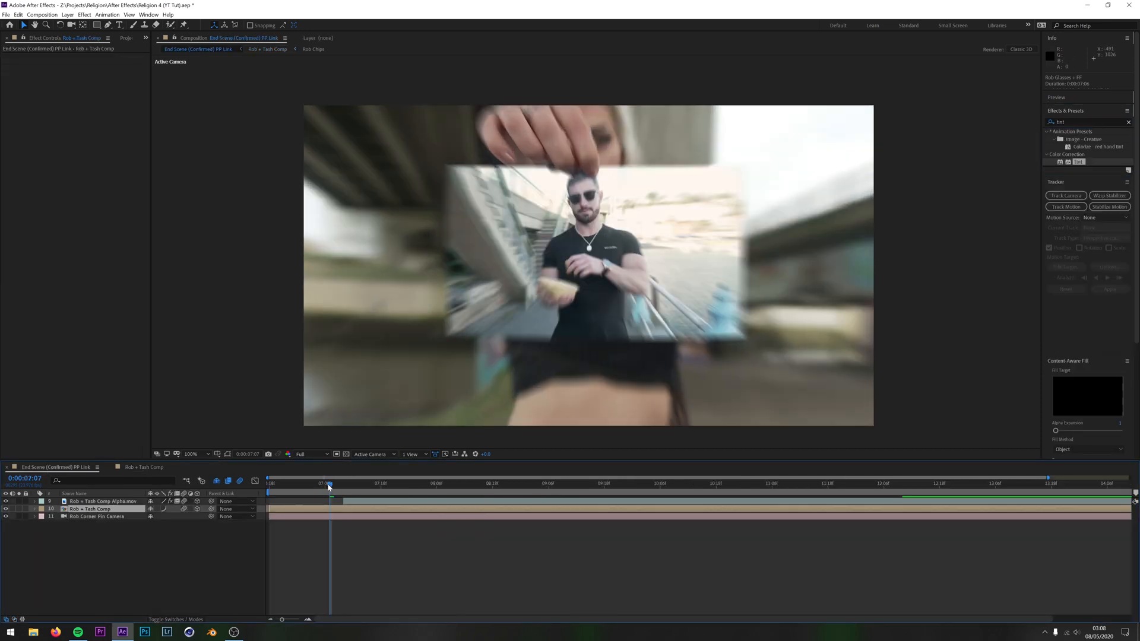
{"action": "left_click_drag", "start_coordinate": [329, 487], "coordinate": [619, 484]}
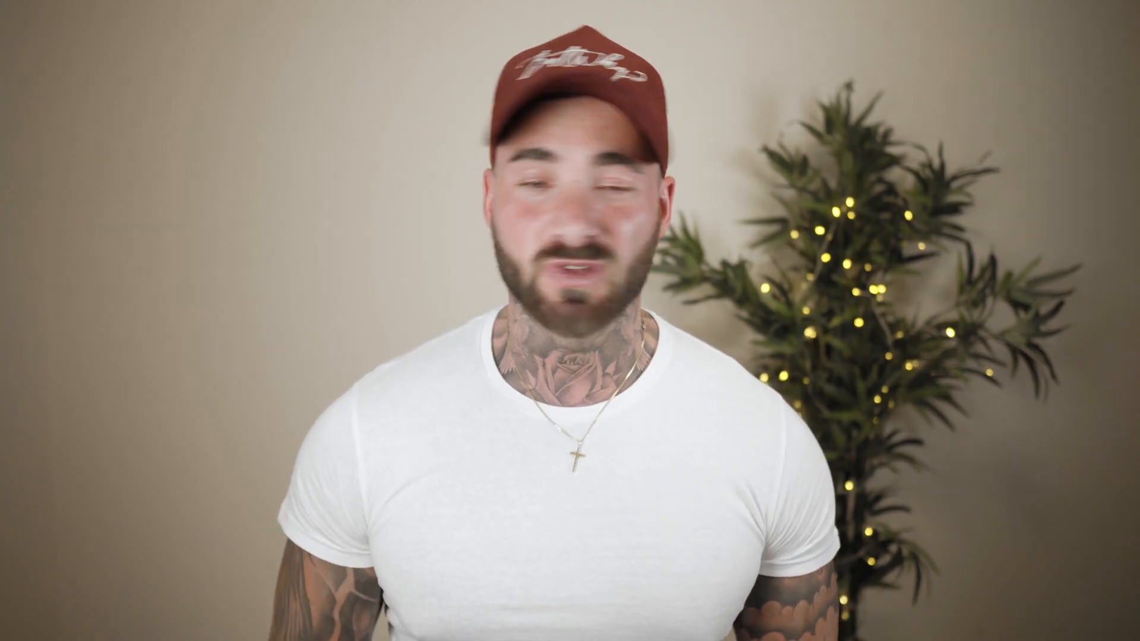